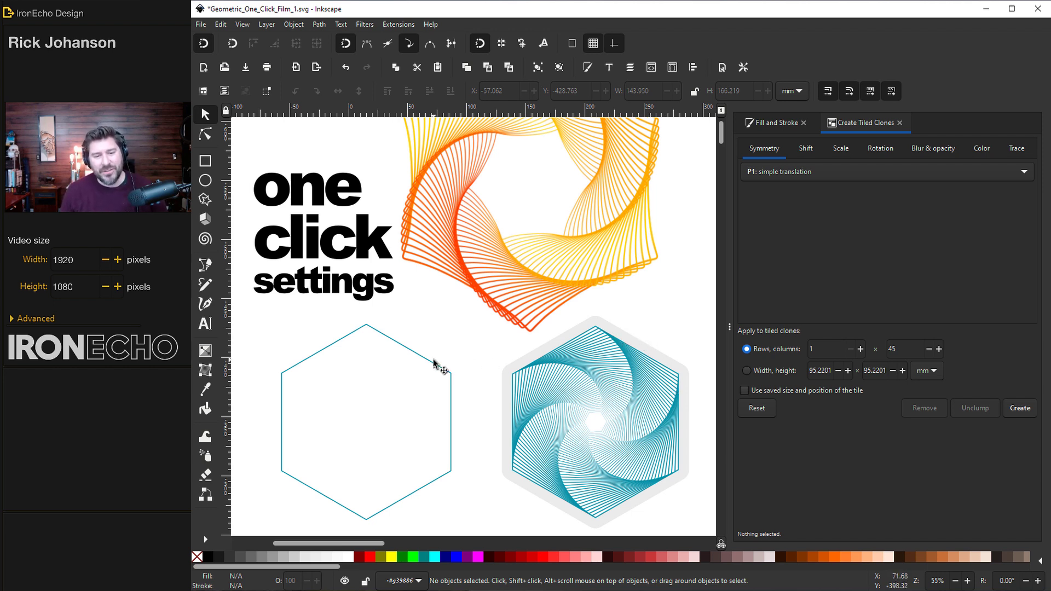
Step: Twice fill the empty hexagon outline with tiled clones and clear them again
left_click(449, 370)
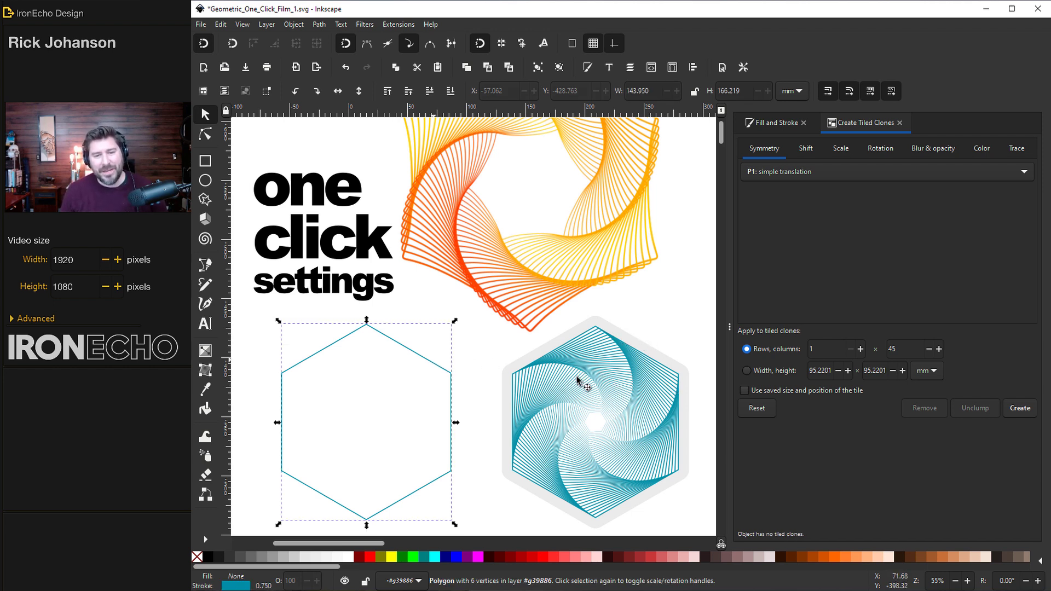
left_click(1017, 410)
left_click(930, 409)
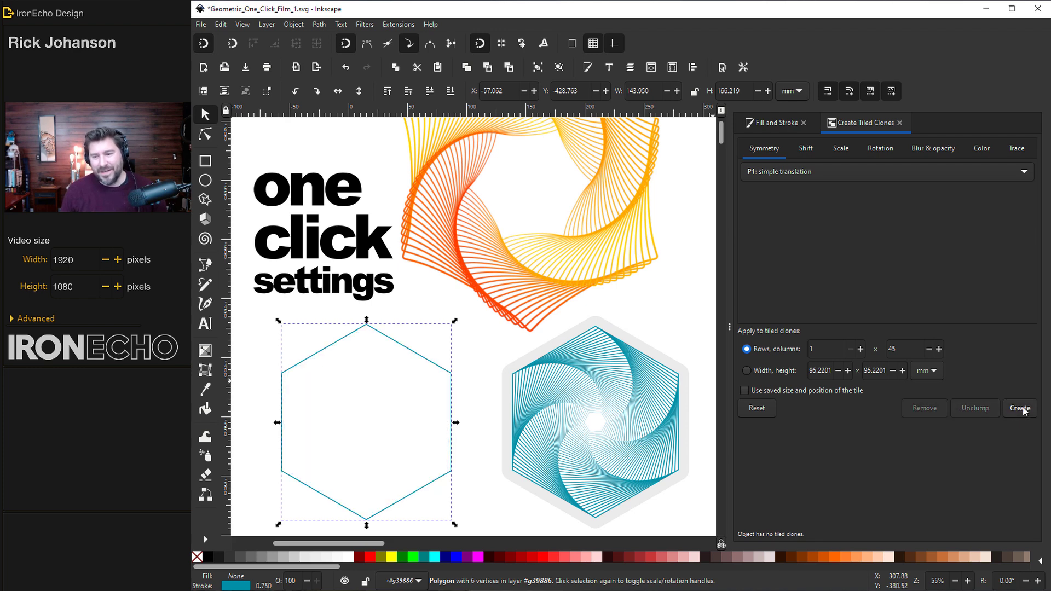
left_click(1020, 408)
left_click(931, 408)
scroll(562, 363, "up", 3)
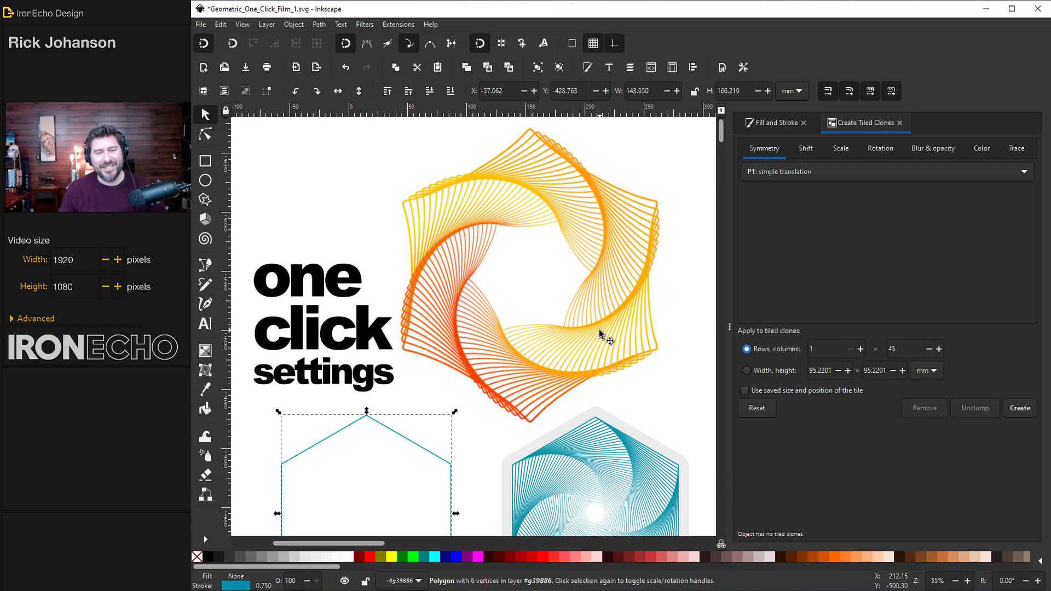
Step: Save the drawing with Ctrl+S and scroll down past the blank A4 template
key("Escape")
scroll(634, 242, "down", 8)
key("ctrl+s")
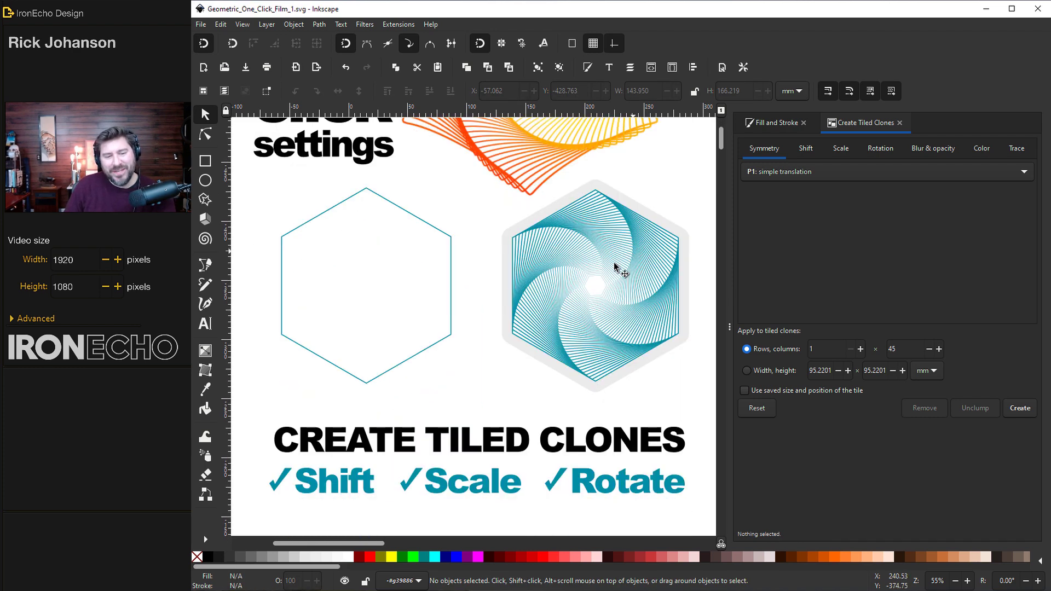
scroll(351, 409, "down", 2)
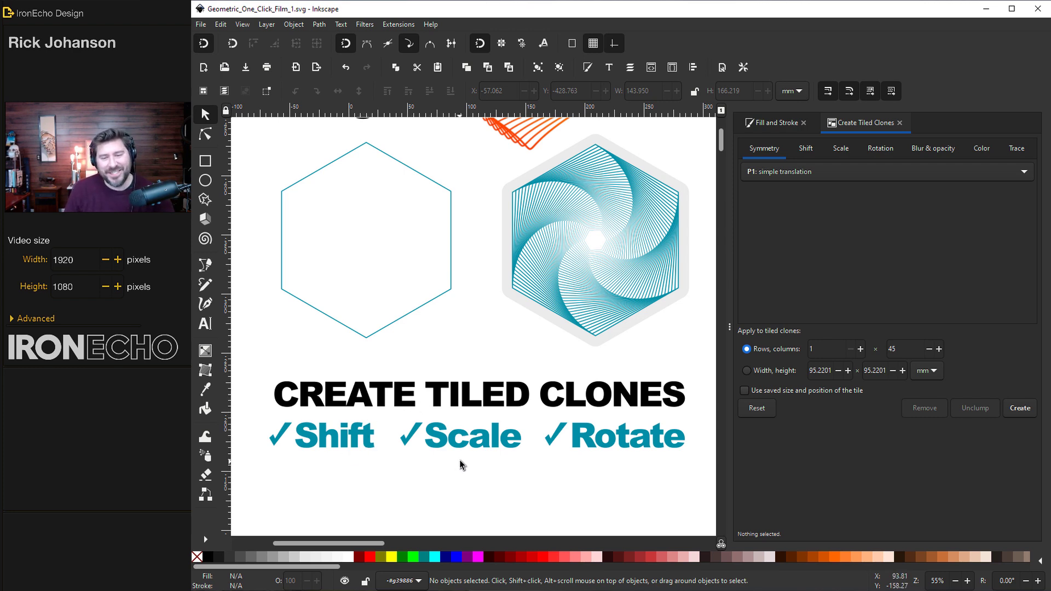
scroll(567, 373, "down", 10)
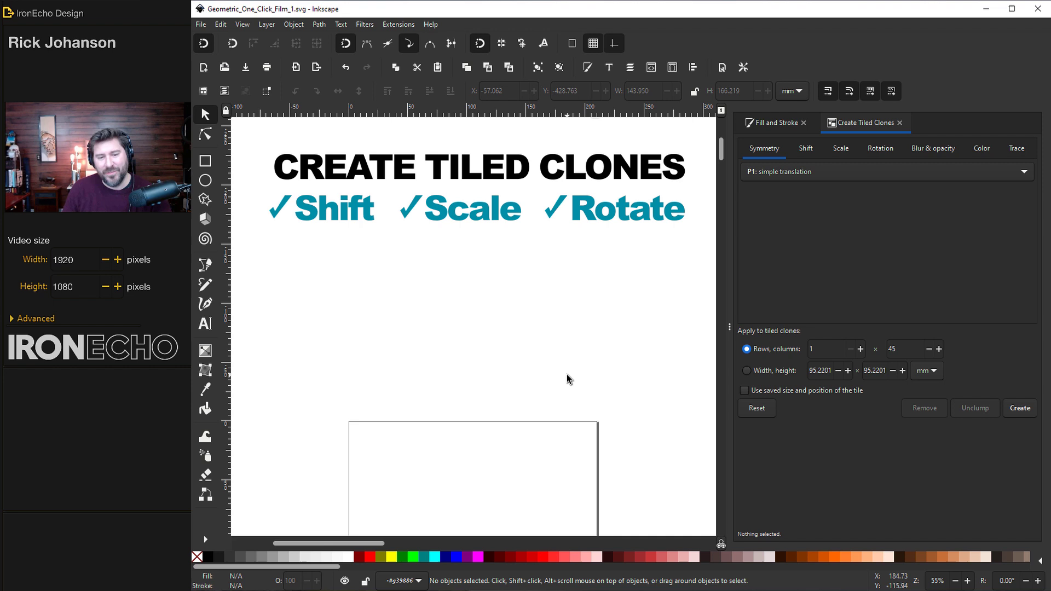
scroll(566, 374, "down", 4)
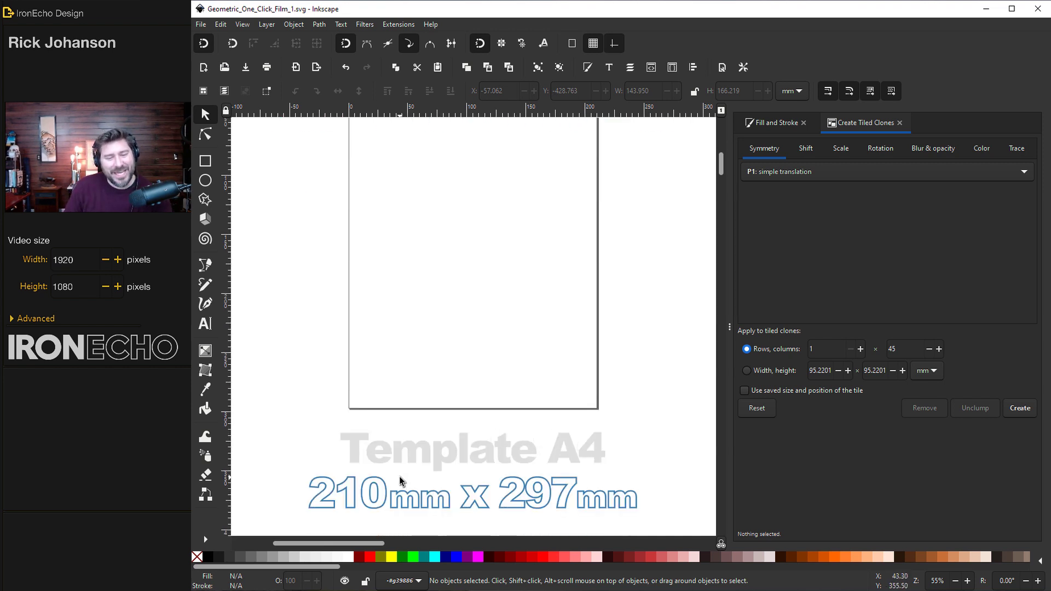
scroll(476, 457, "down", 2)
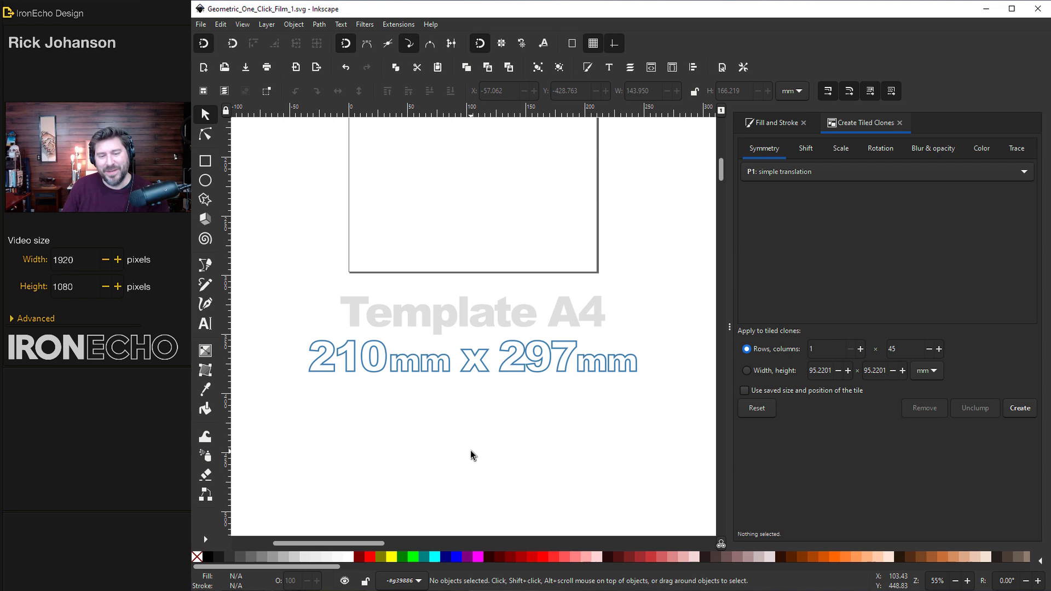
scroll(471, 384, "down", 2)
scroll(472, 373, "down", 5)
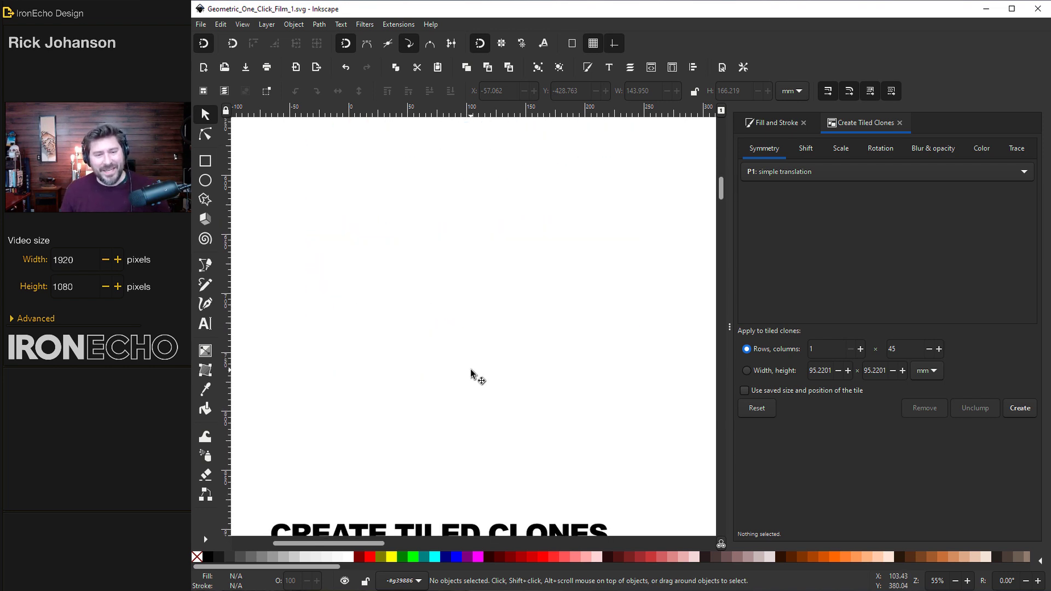
scroll(530, 324, "down", 6)
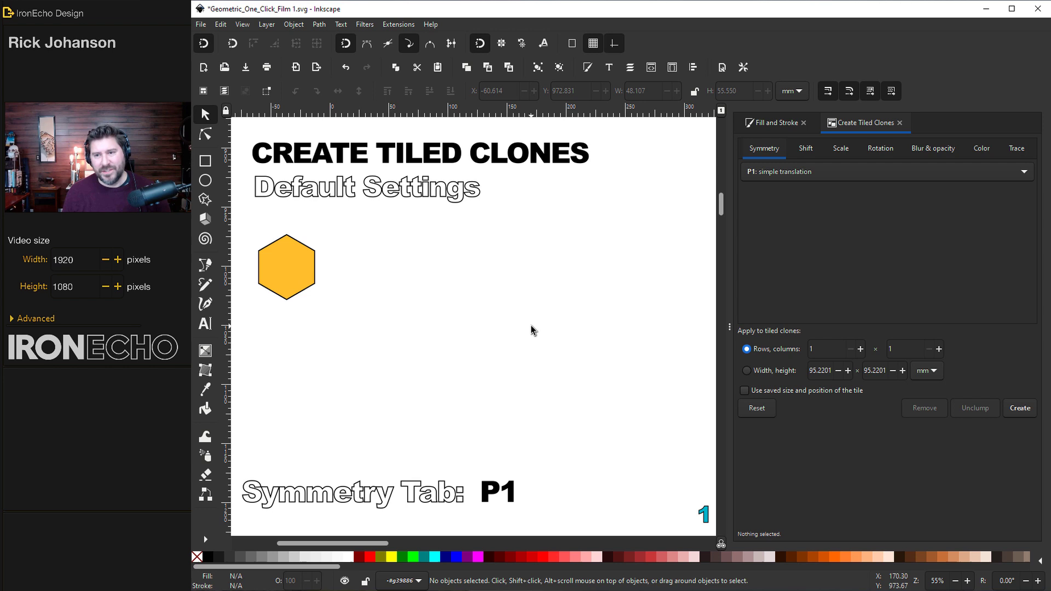
left_click(900, 122)
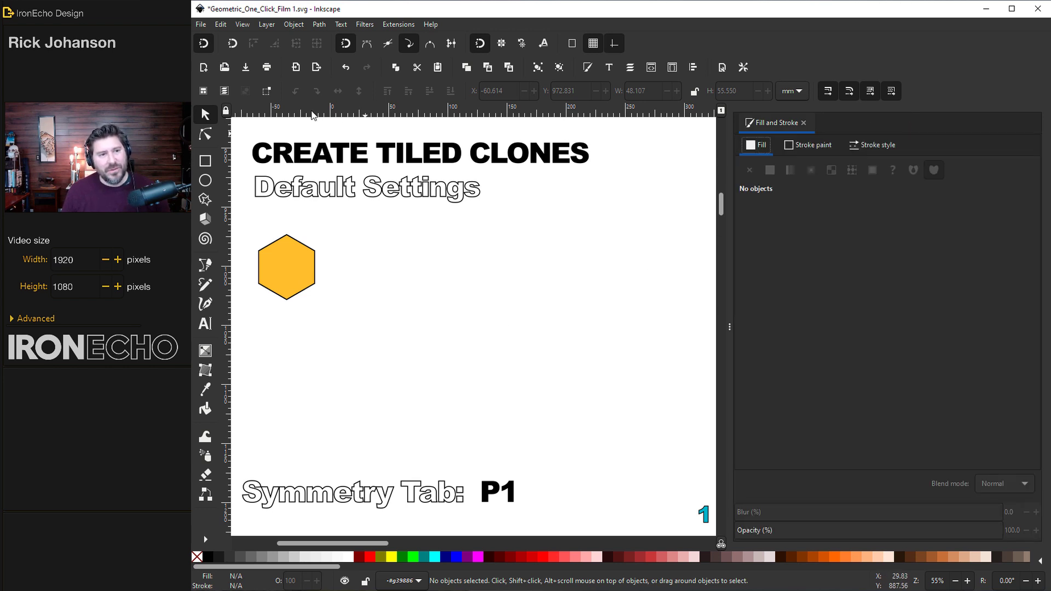
left_click(221, 24)
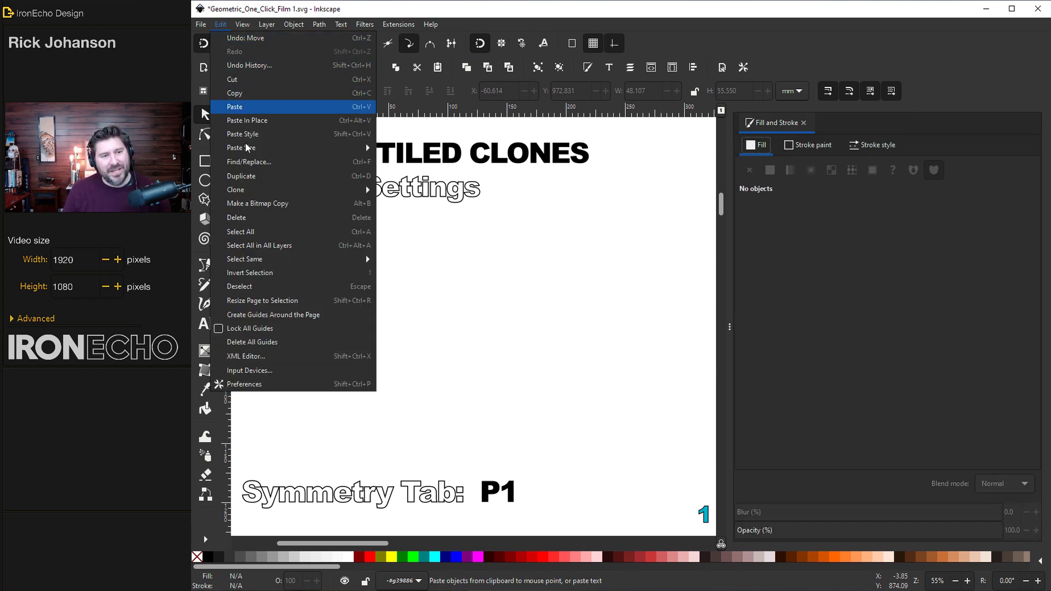
mouse_move(245, 190)
left_click(423, 205)
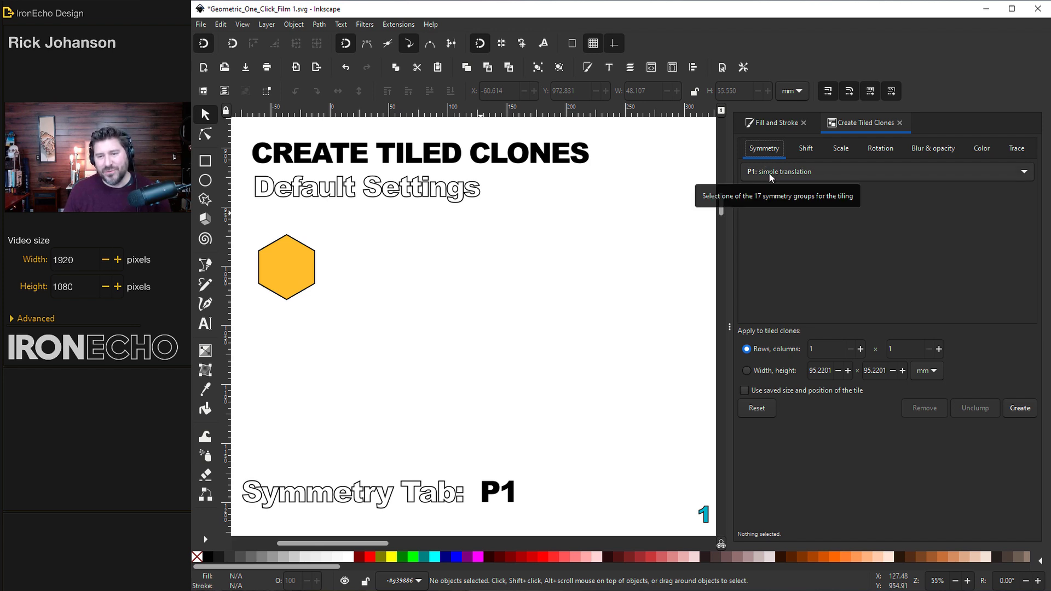
Step: Select the orange hexagon, create a 3 × 3 grid of its clones, then remove them
left_click(299, 275)
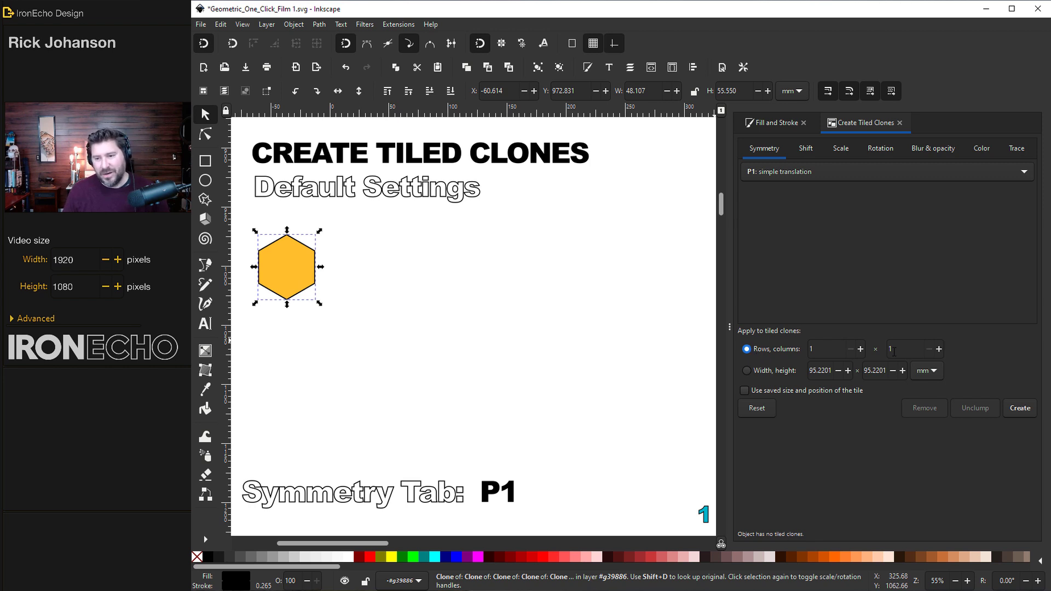
left_click(801, 353)
type("3")
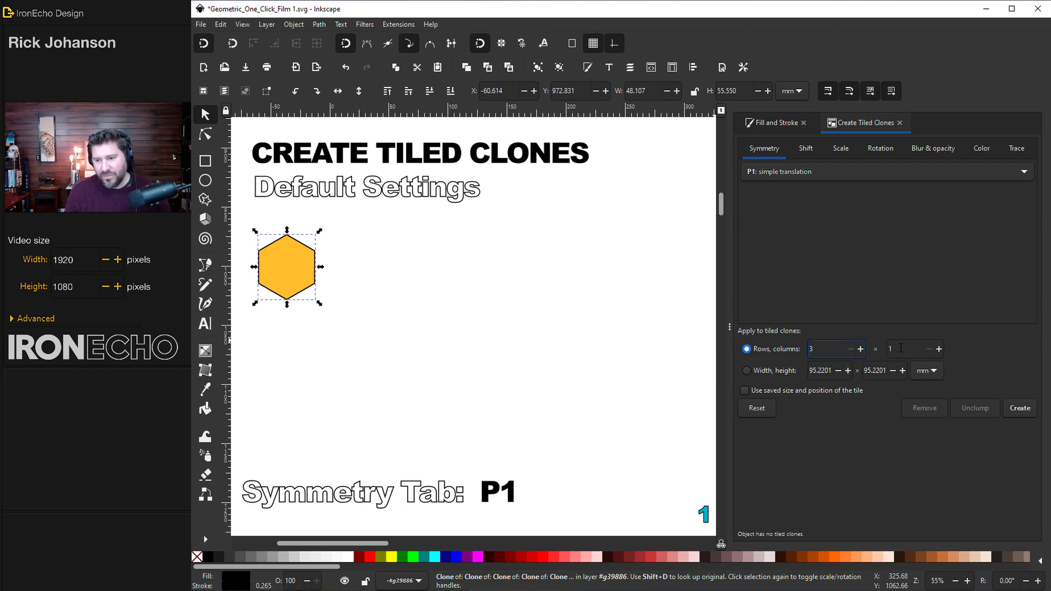
key("Tab")
type("3")
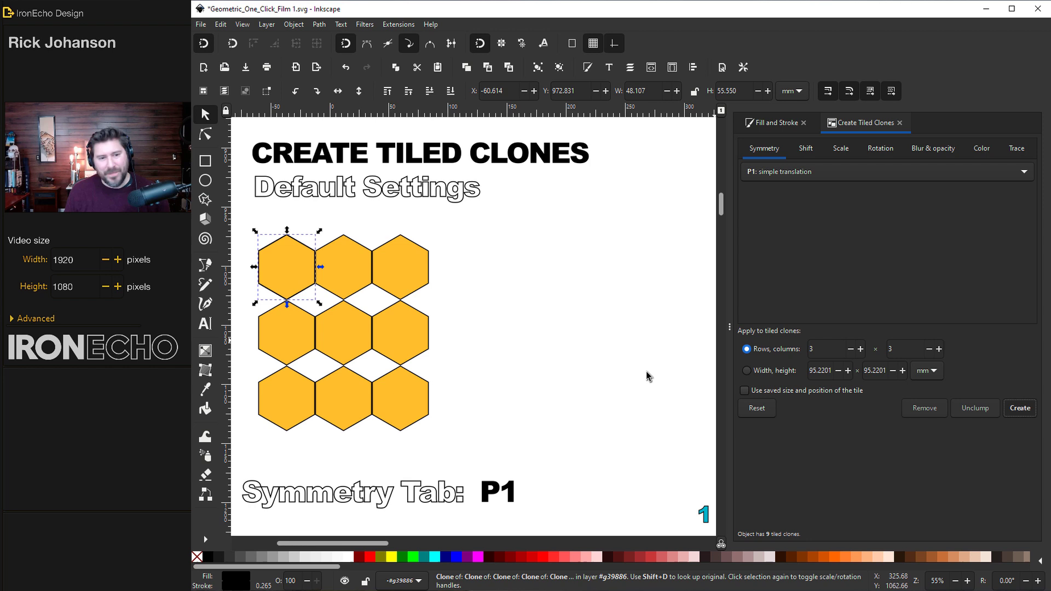
left_click(1020, 408)
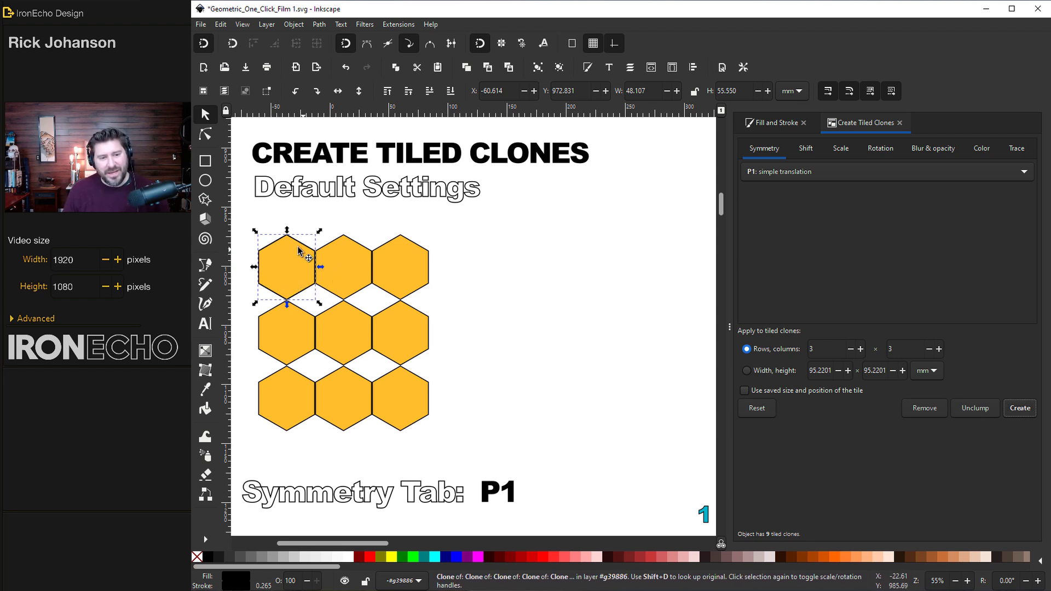
left_click(930, 410)
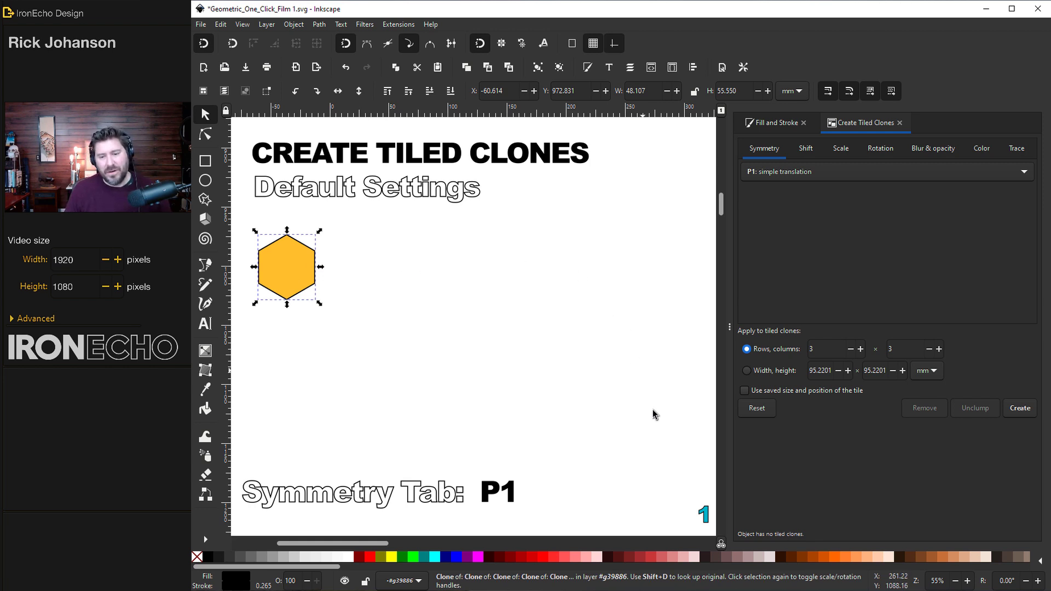
Step: Set 1 row by 5 columns and create the row of hexagon clones
left_click(811, 349)
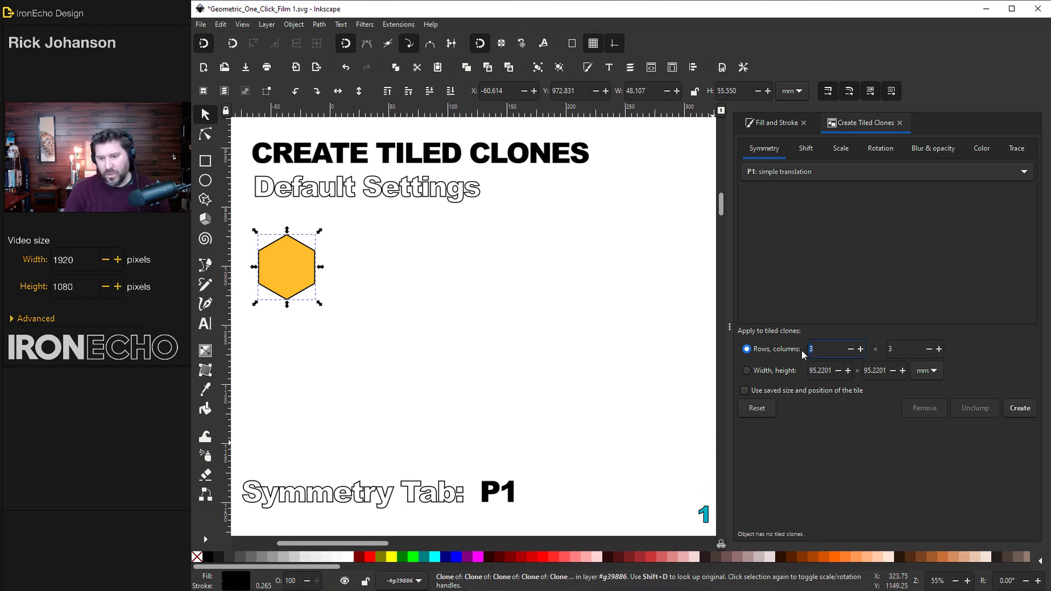
type("1")
key("Tab")
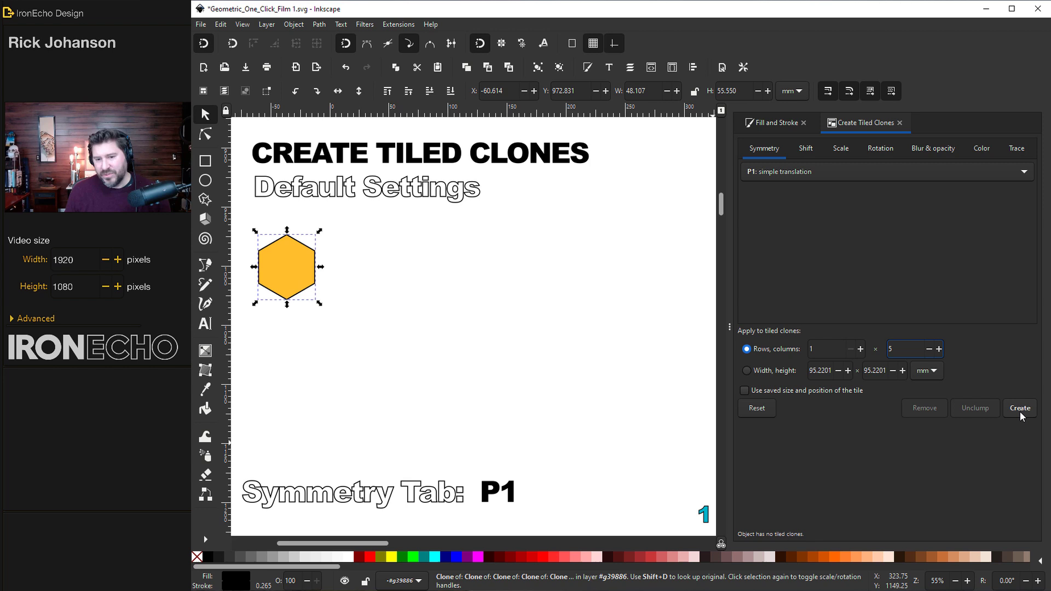
left_click(1020, 412)
Step: Move the '1 ROW x 5 COLUMNS' label group over the hexagon row and deselect
left_click(703, 512)
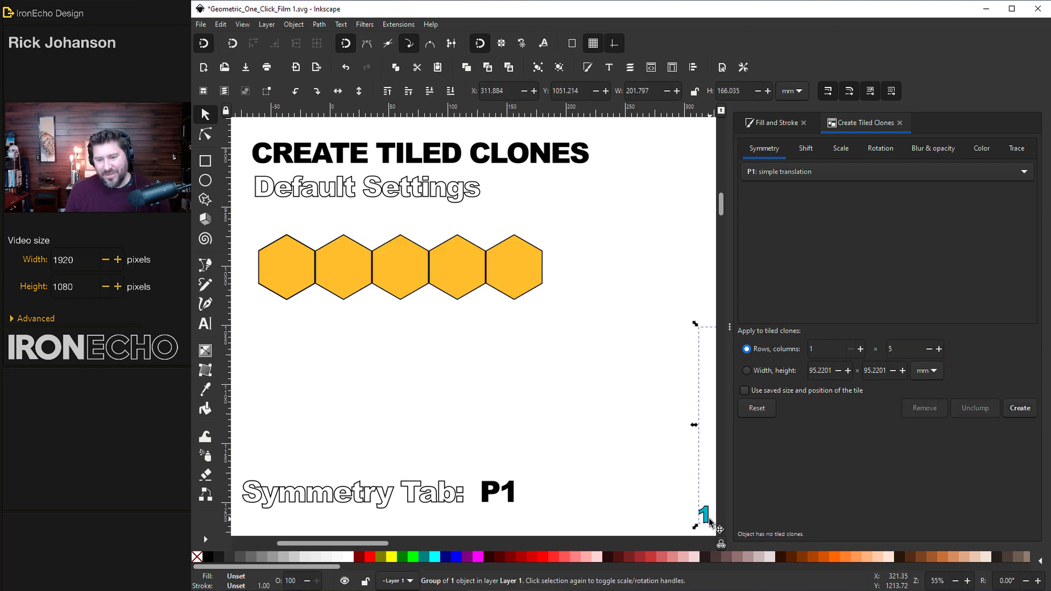
left_click_drag(710, 523, 300, 389)
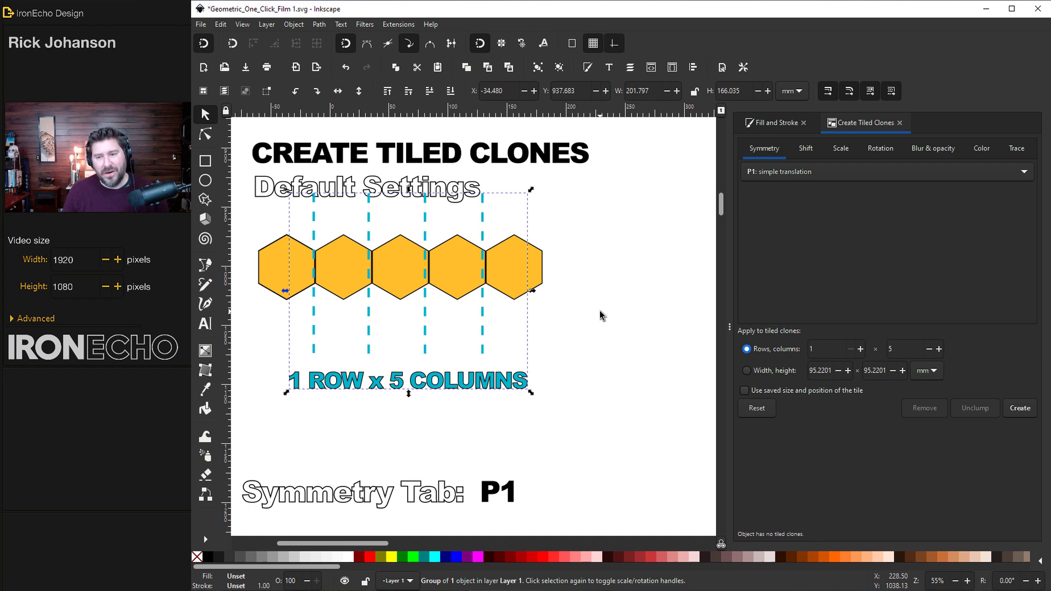
left_click(611, 326)
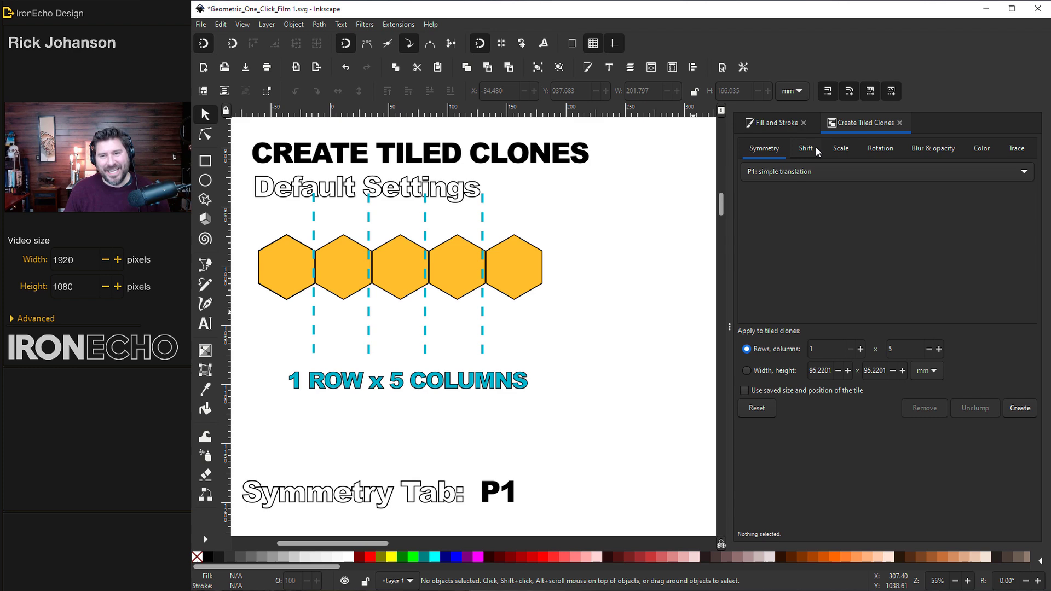
Step: Set per-column Shift X to 100% and create two clones of the outlined hexagon
scroll(591, 246, "down", 10)
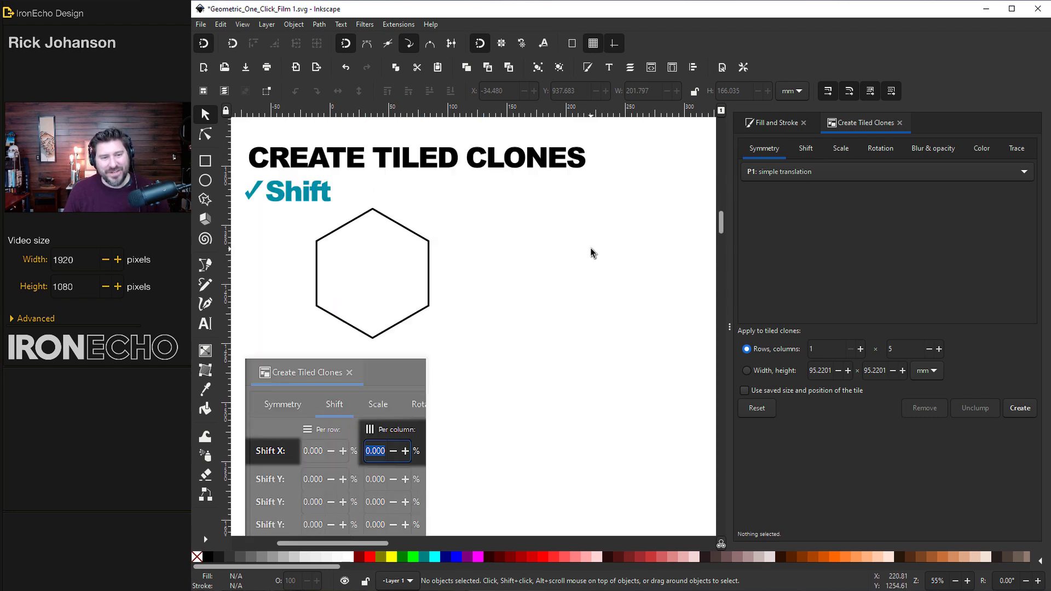
left_click(808, 149)
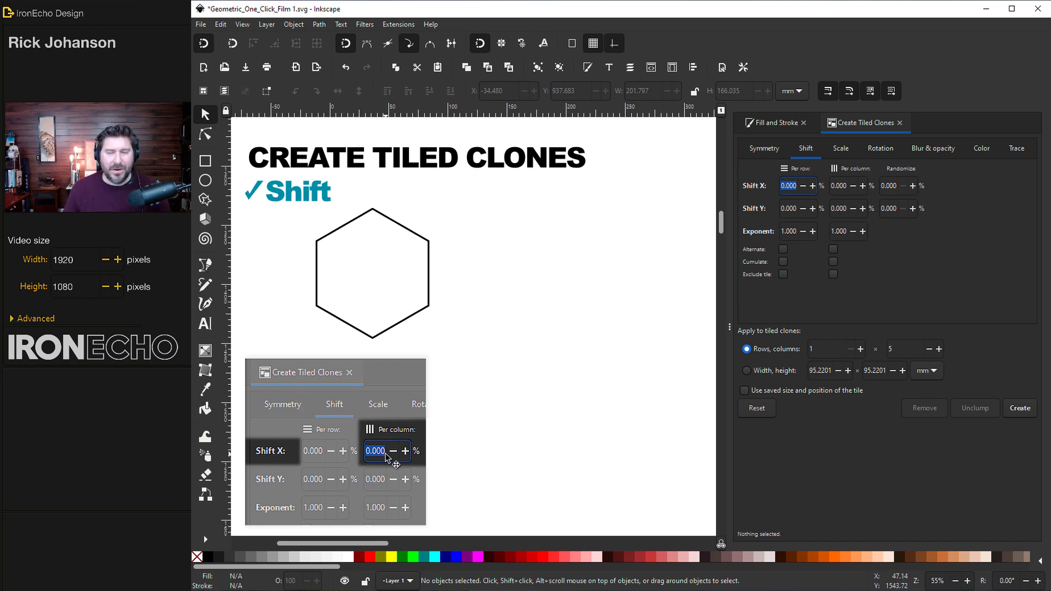
left_click(832, 185)
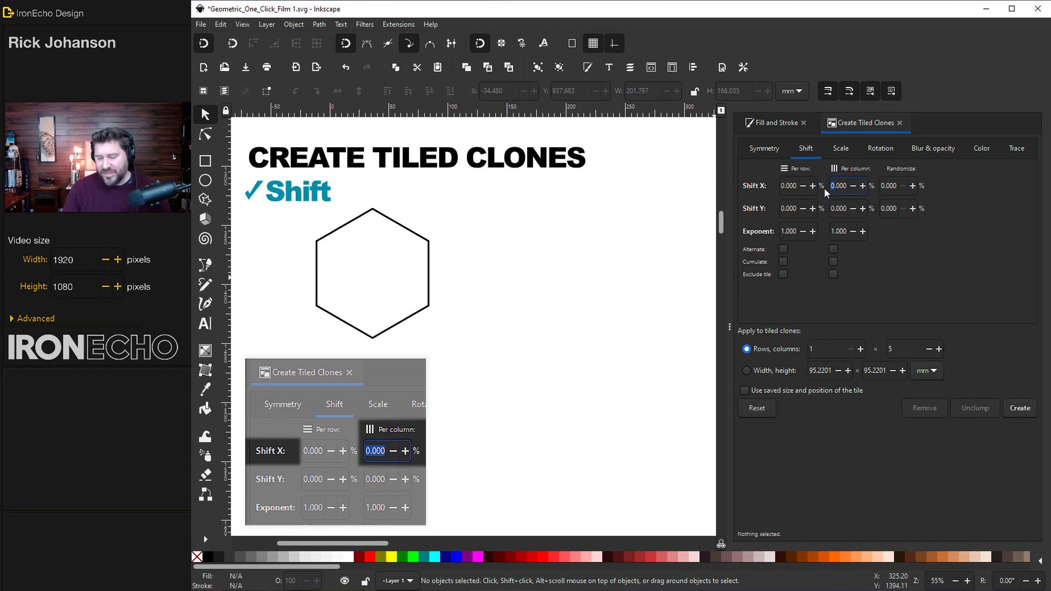
left_click(410, 234)
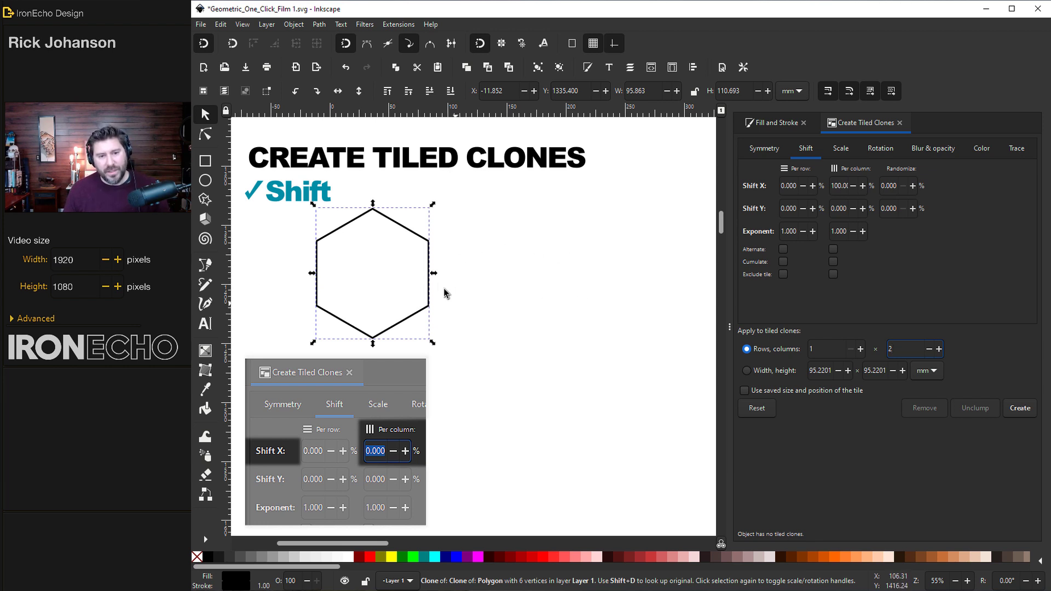
left_click(1023, 411)
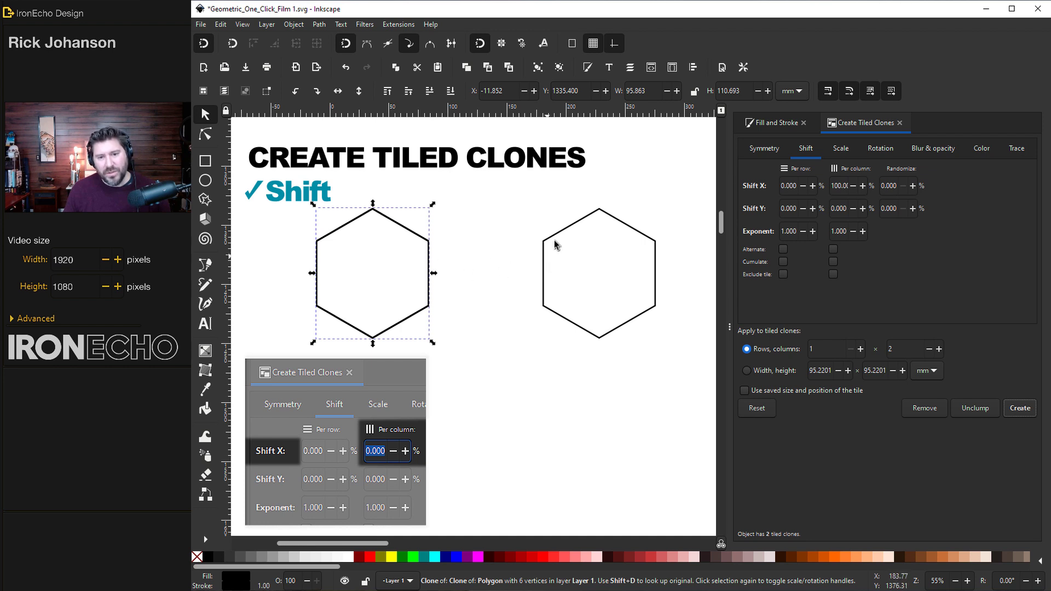
Step: Remove and regenerate the hexagon clones to preview a second clone offset by -50% column shift
left_click(935, 410)
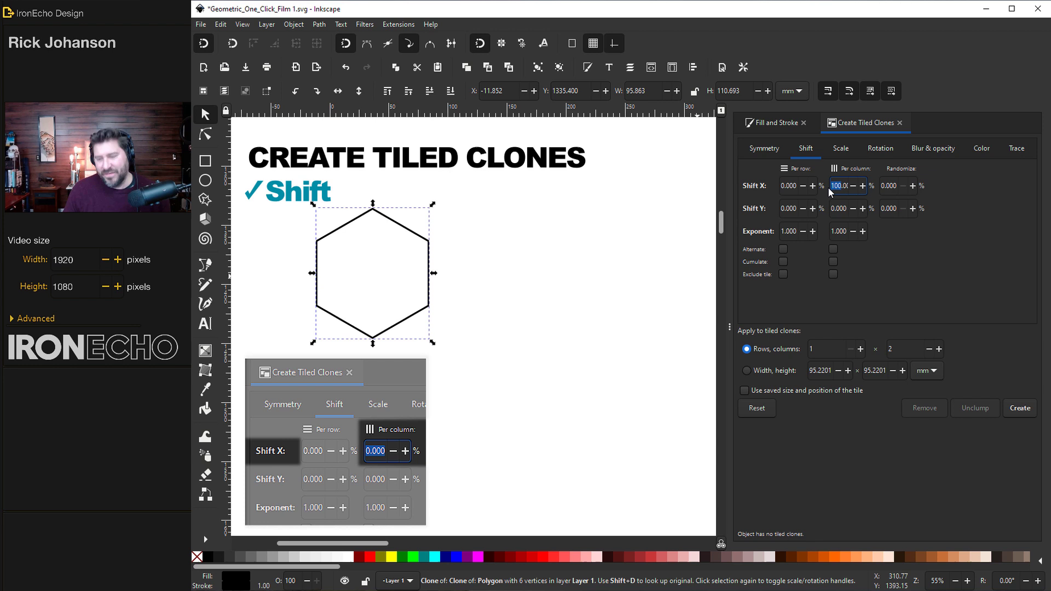
left_click(1019, 409)
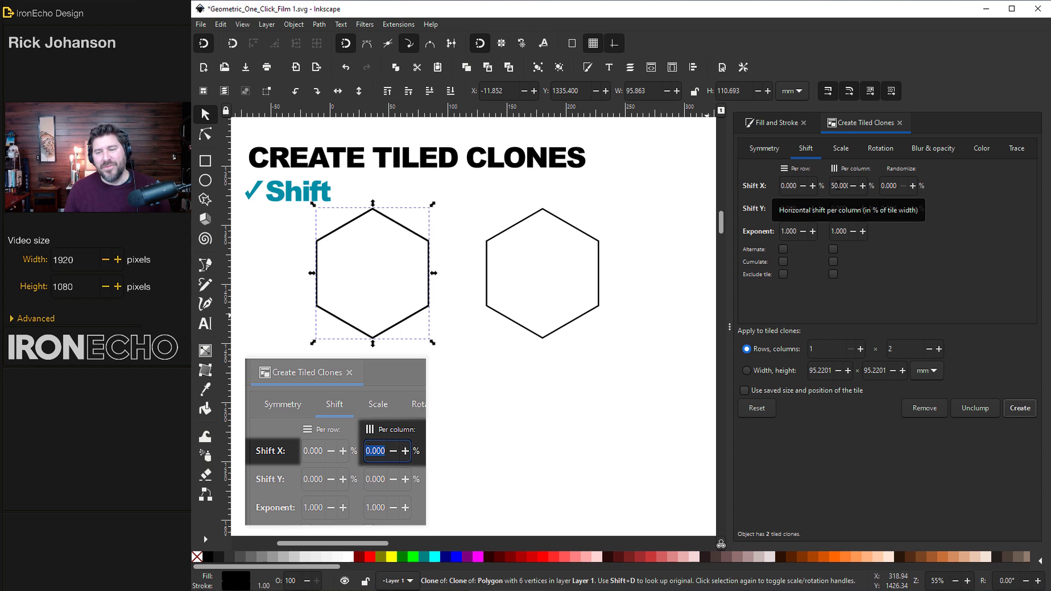
left_click(910, 407)
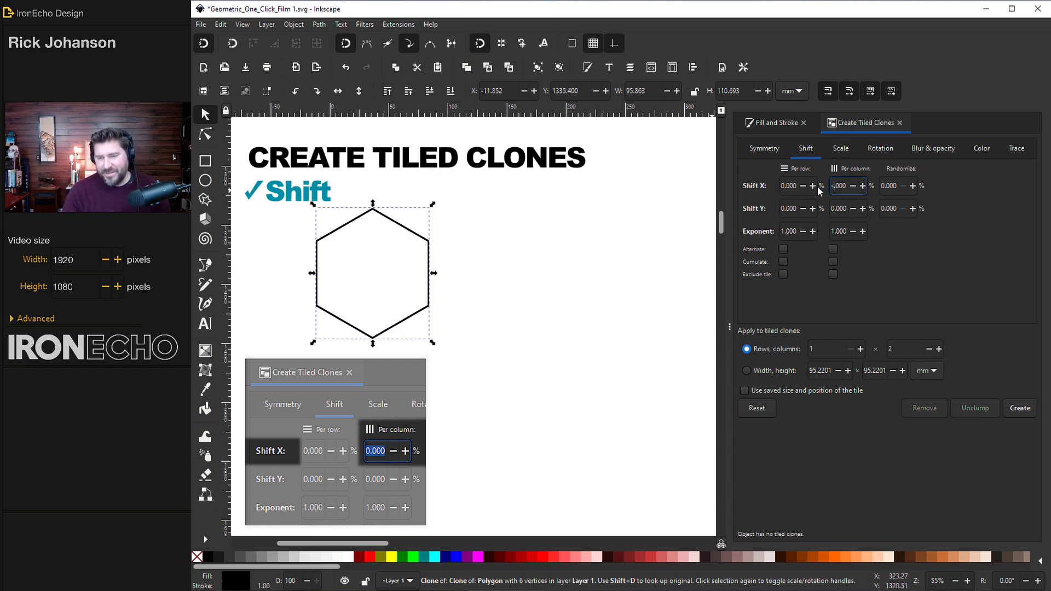
left_click(1010, 409)
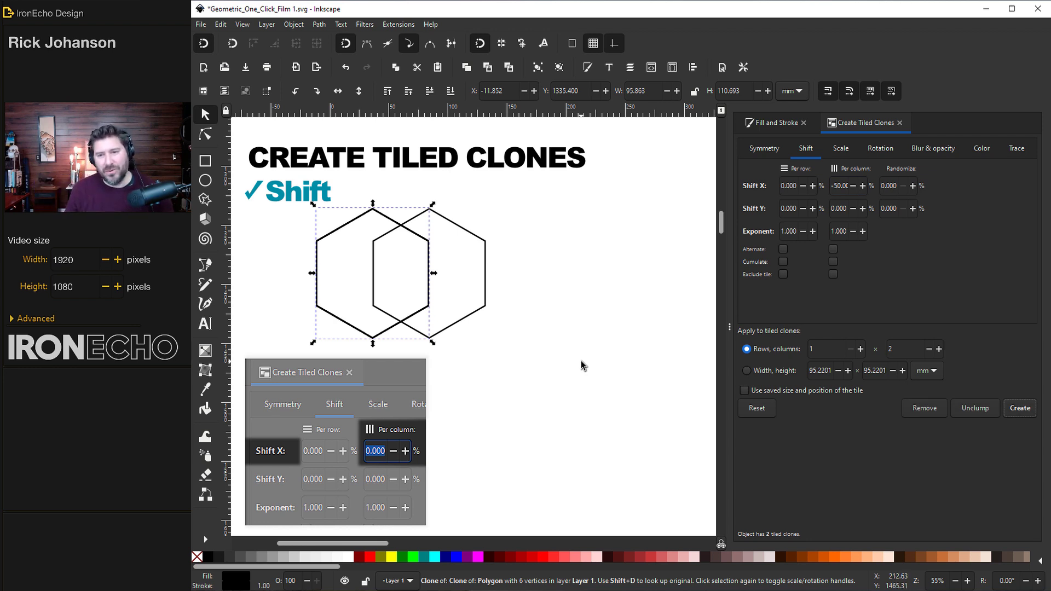
Step: Change the per-column Shift X to -100%, remove the test clone, and deselect the hexagon
left_click(838, 186)
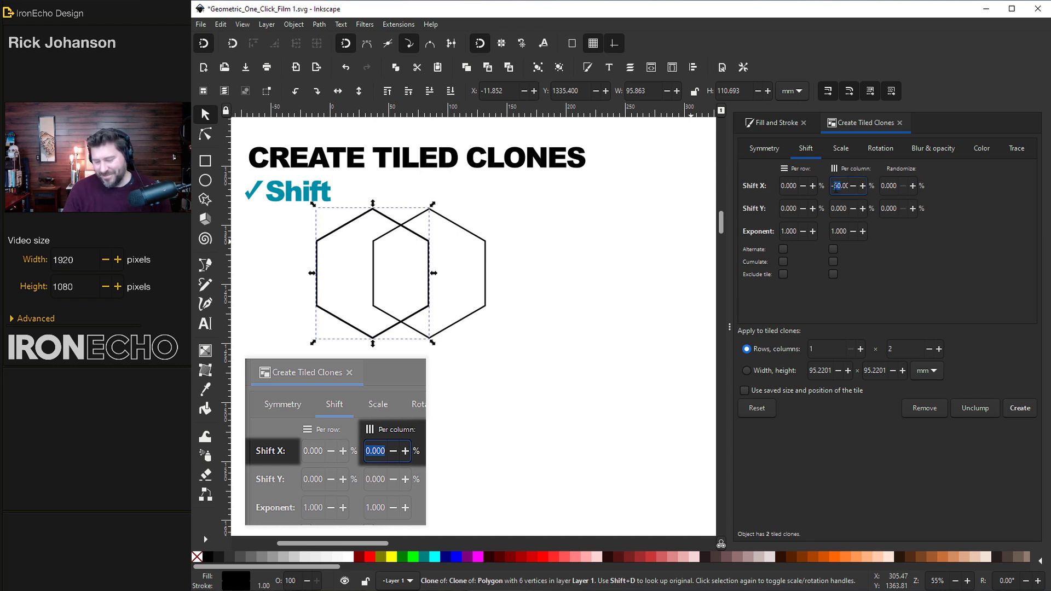
key("BackSpace")
type("10")
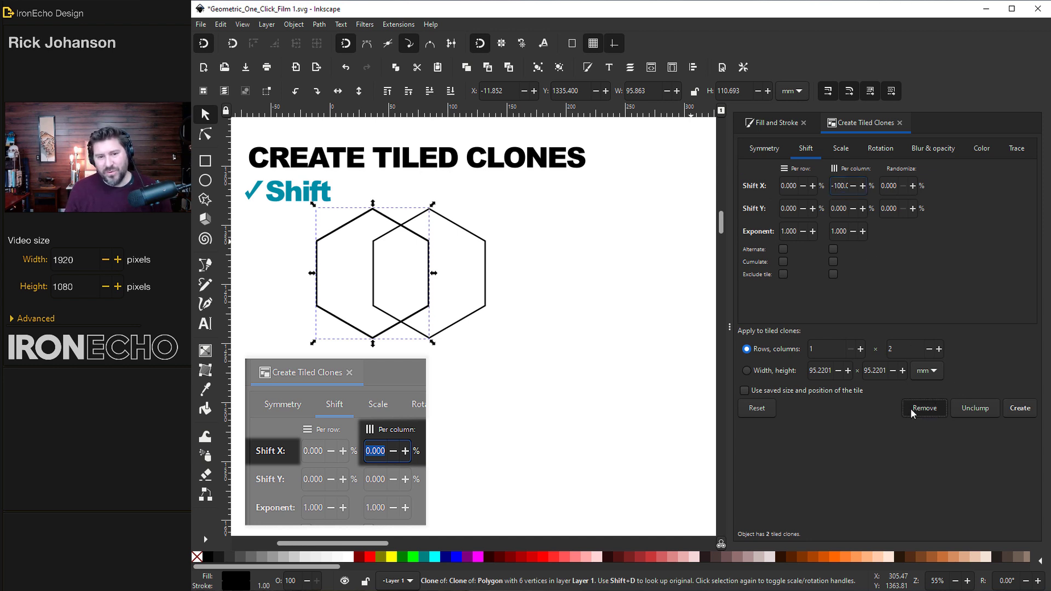
left_click(911, 408)
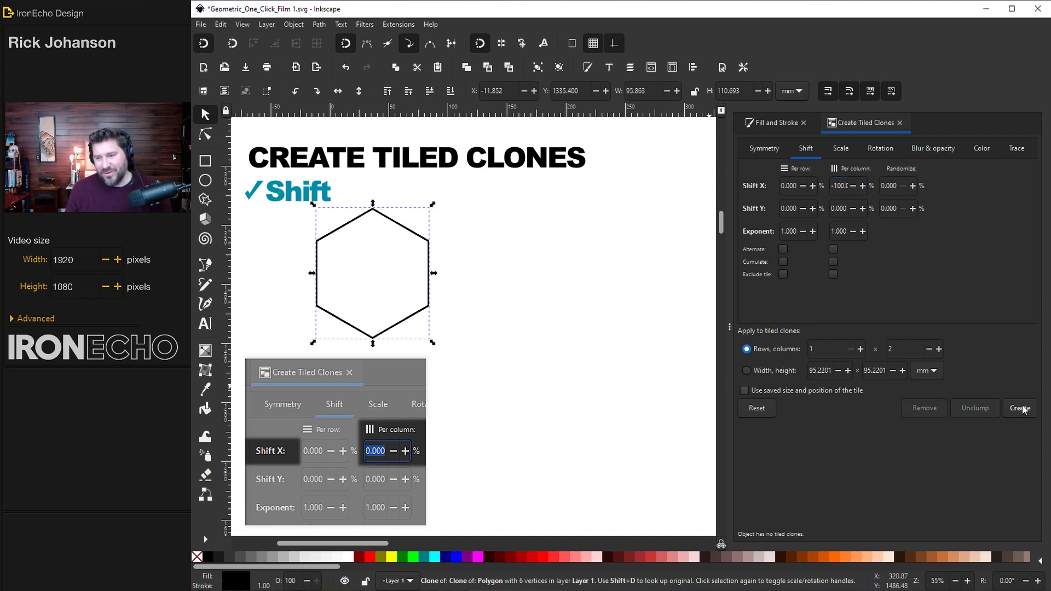
left_click(574, 355)
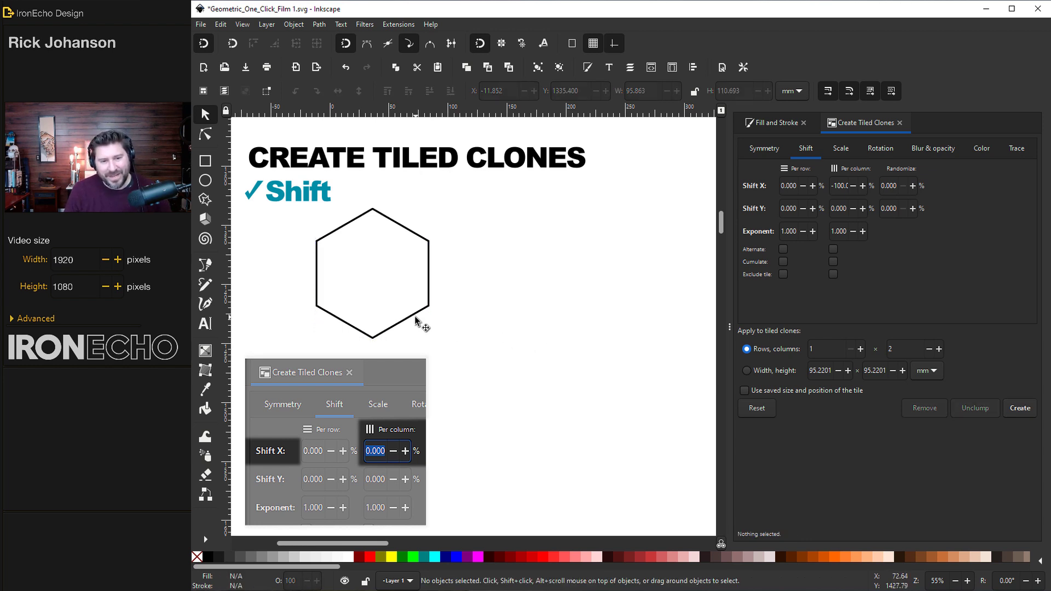
Step: Delete the stray clone, set per-column Scale X to -50%, and create then remove a narrower test clone
left_click_drag(436, 317, 439, 317)
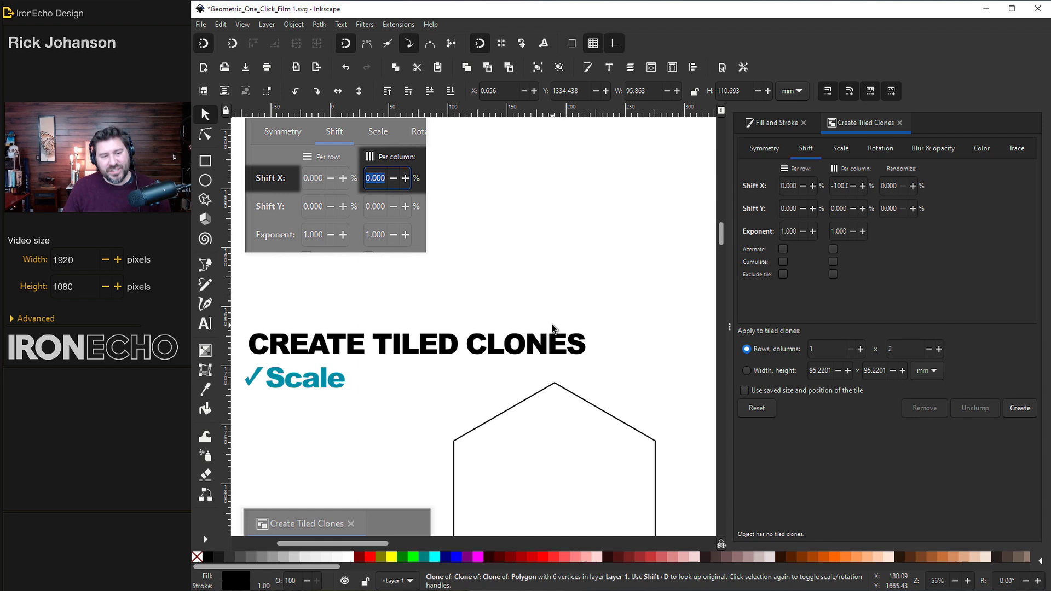
key("ctrl+z")
left_click(841, 153)
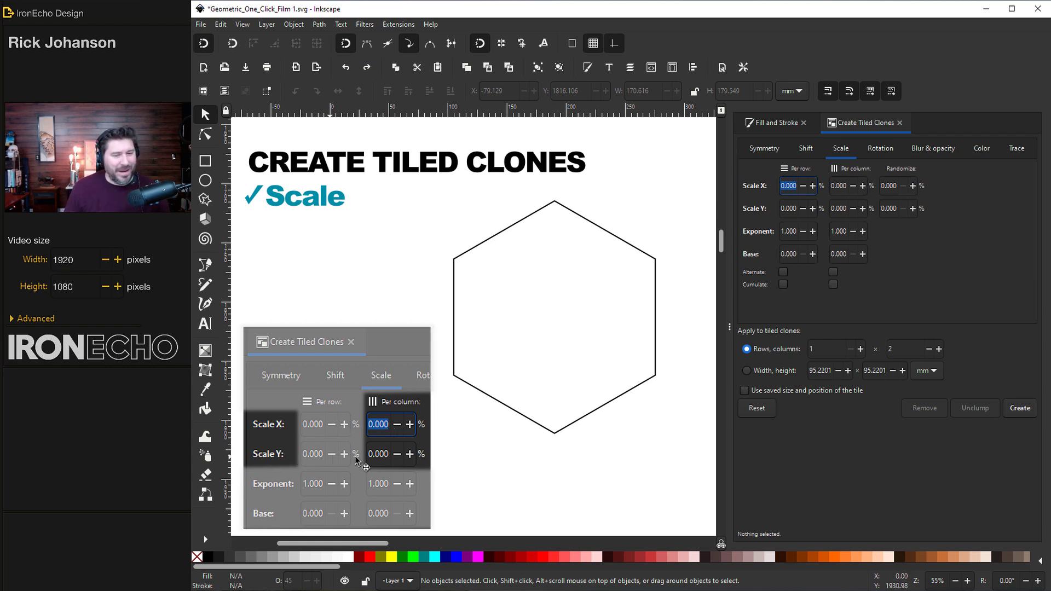
left_click(834, 187)
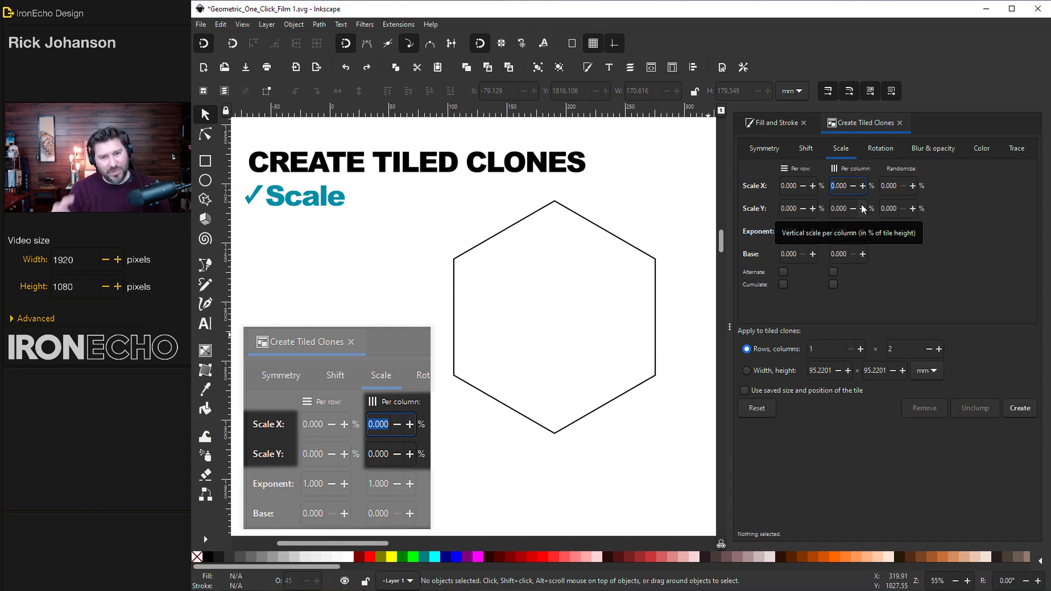
type("-5")
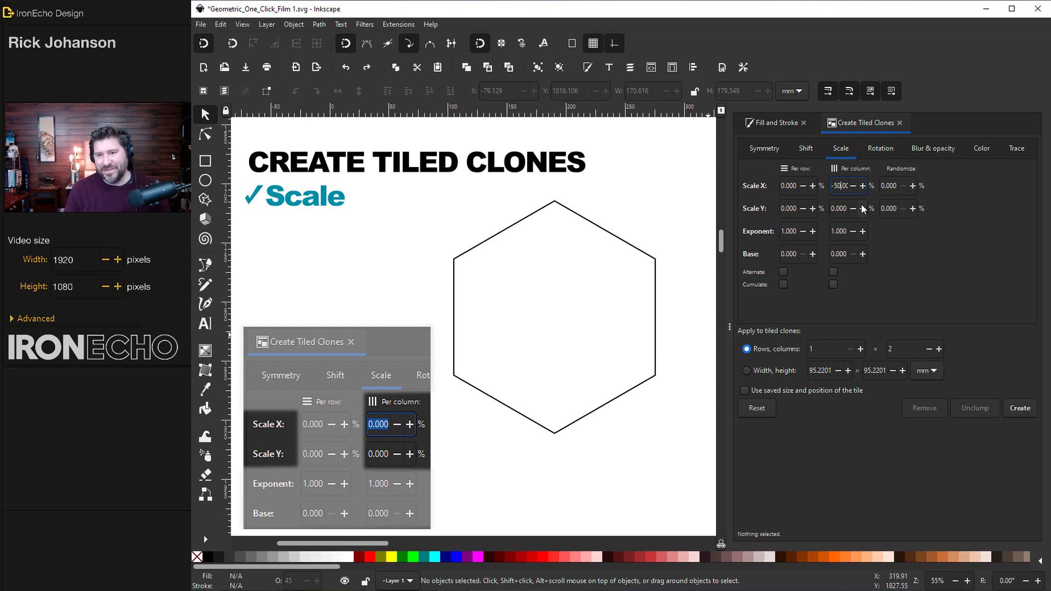
left_click(647, 254)
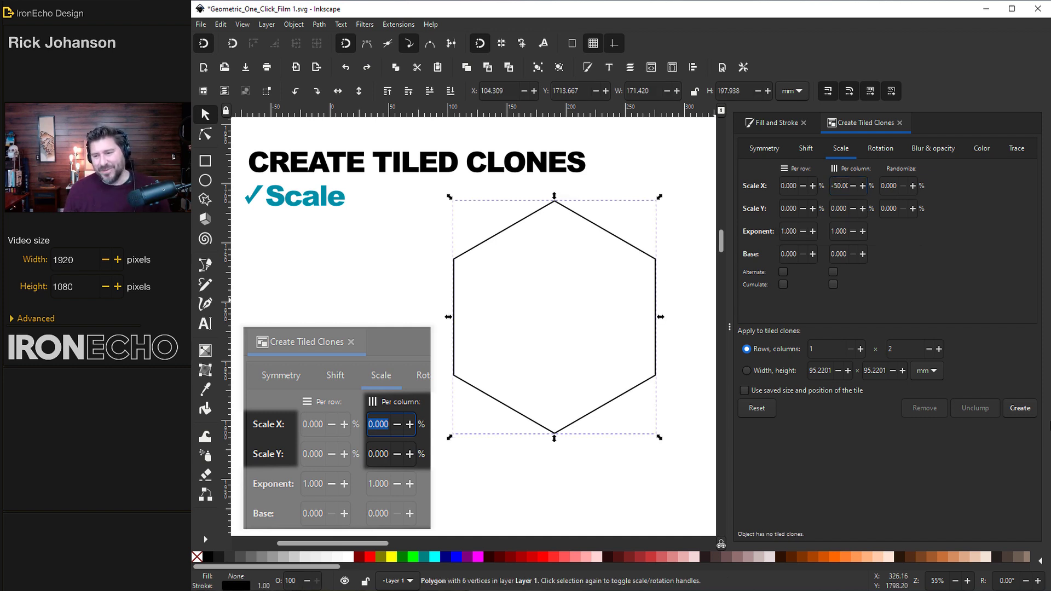
left_click(1015, 409)
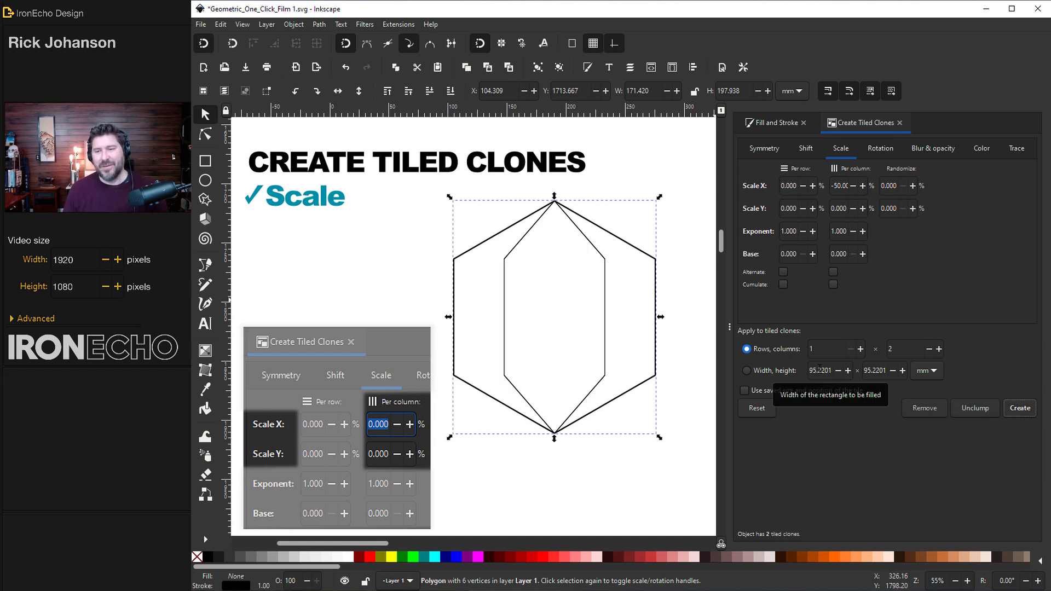
left_click(929, 410)
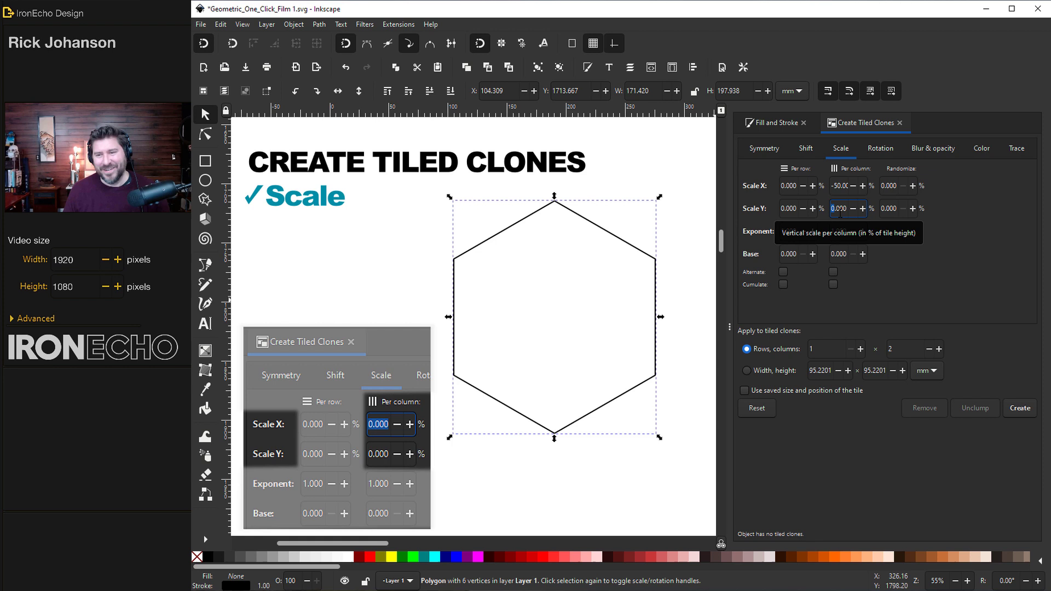
Step: Set per-column Scale Y to -50% too, then create and remove the smaller test clone
type("-50")
key("Return")
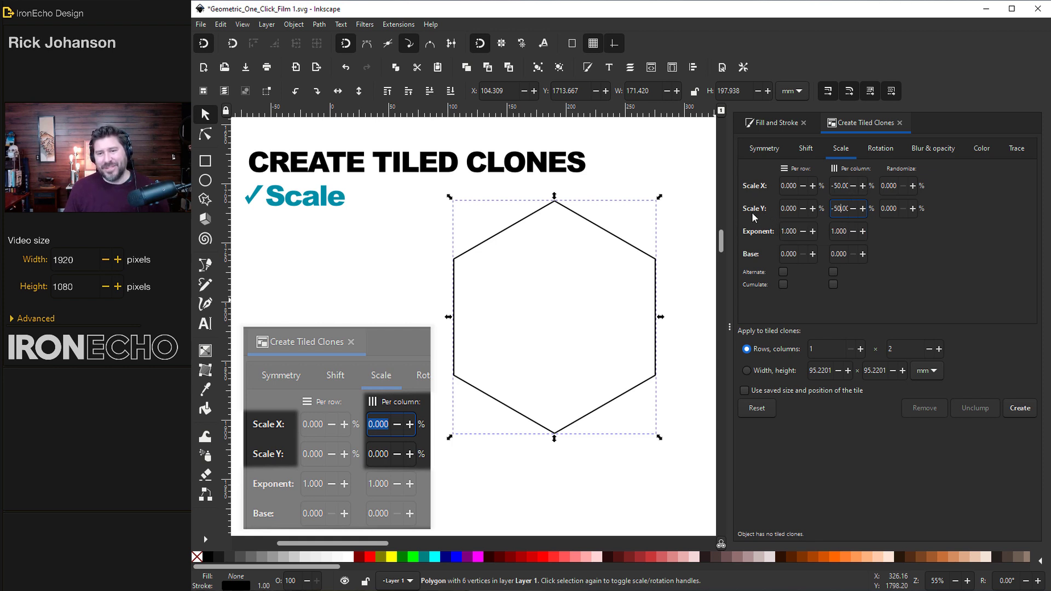
left_click(1016, 412)
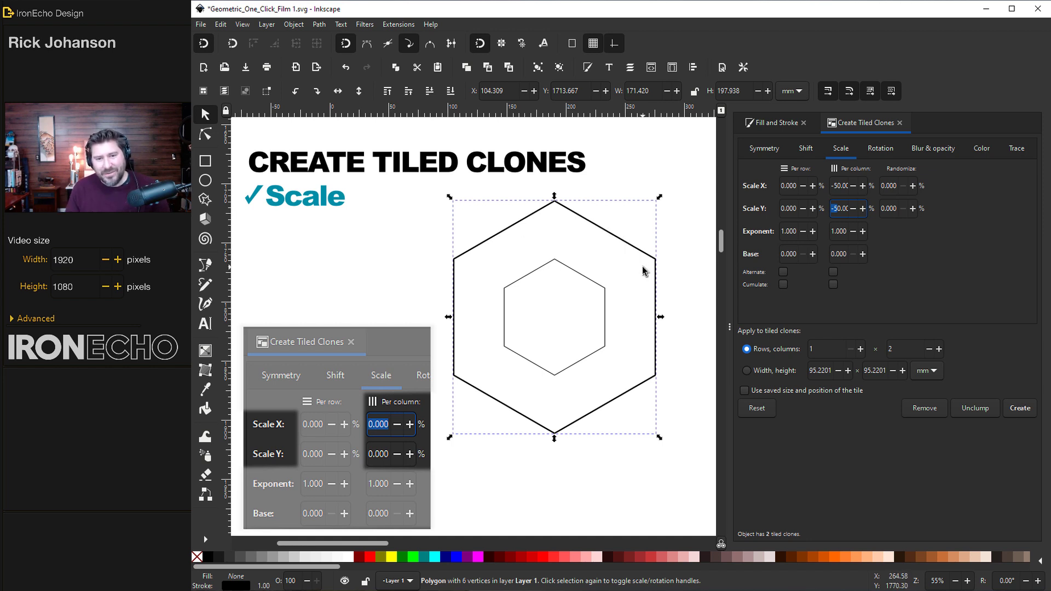
left_click(925, 410)
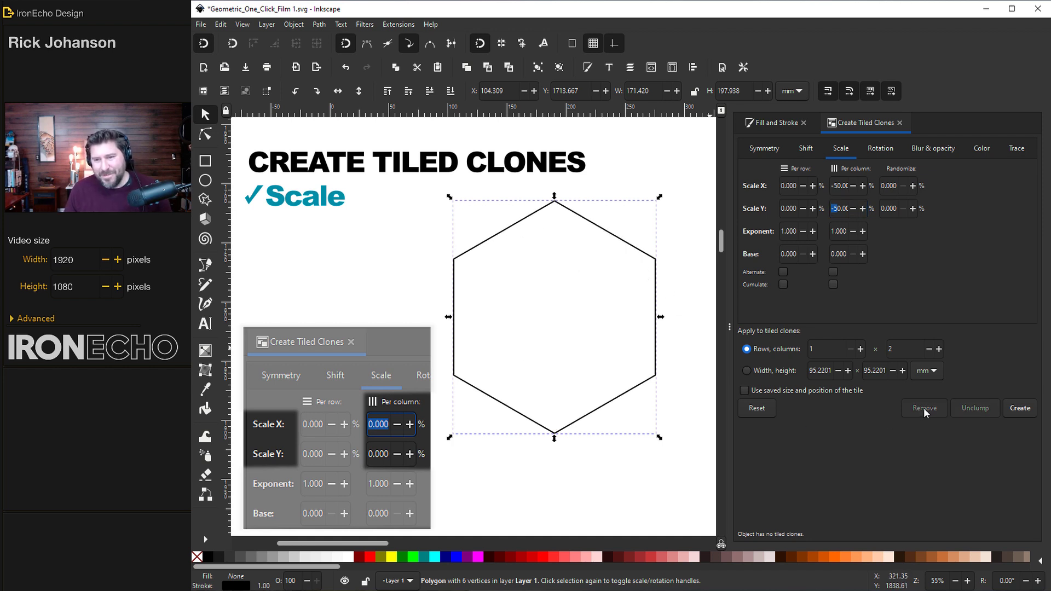
Step: Set per-column scale to -2% and create then remove a test pair of clones
left_click_drag(841, 190, 828, 189)
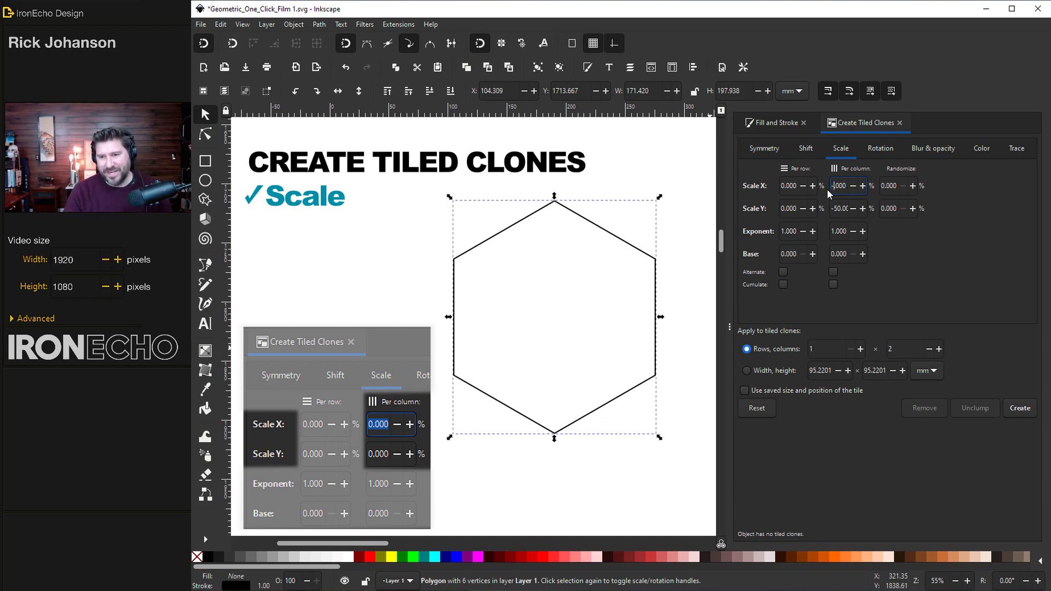
type("-2")
key("Tab")
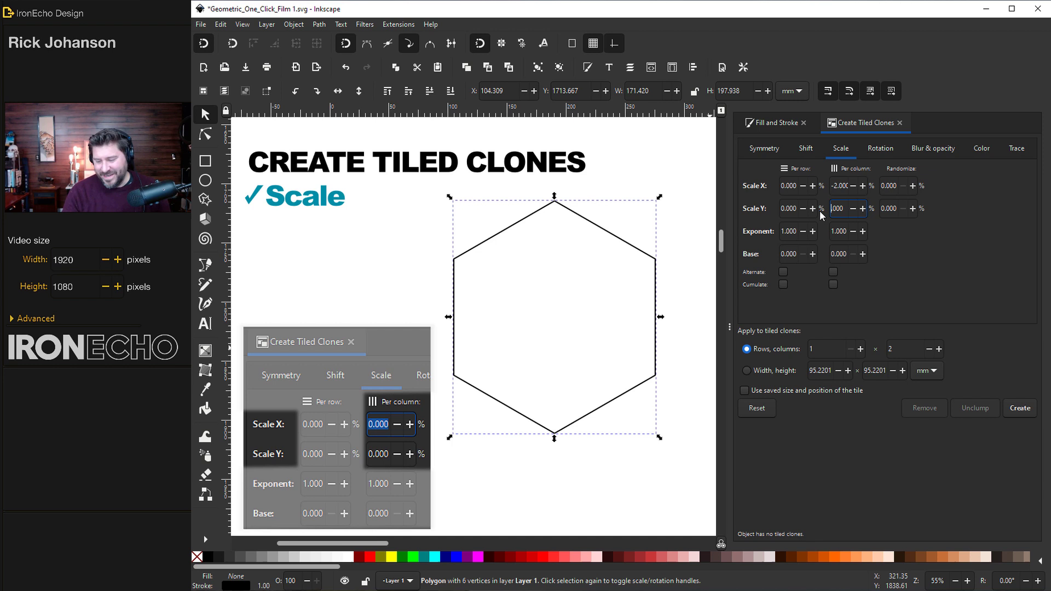
left_click(1020, 408)
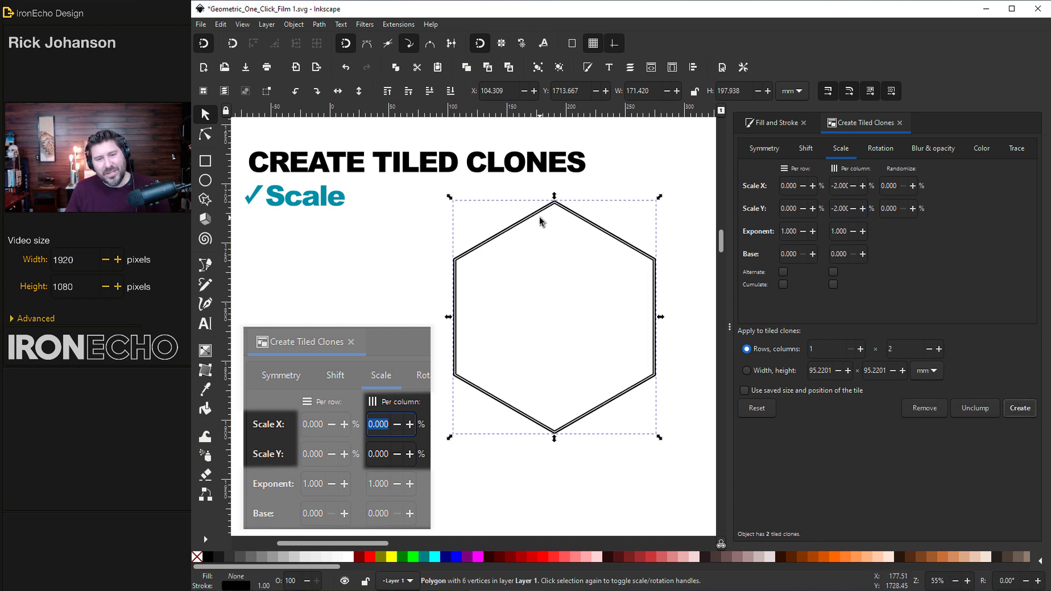
left_click(925, 408)
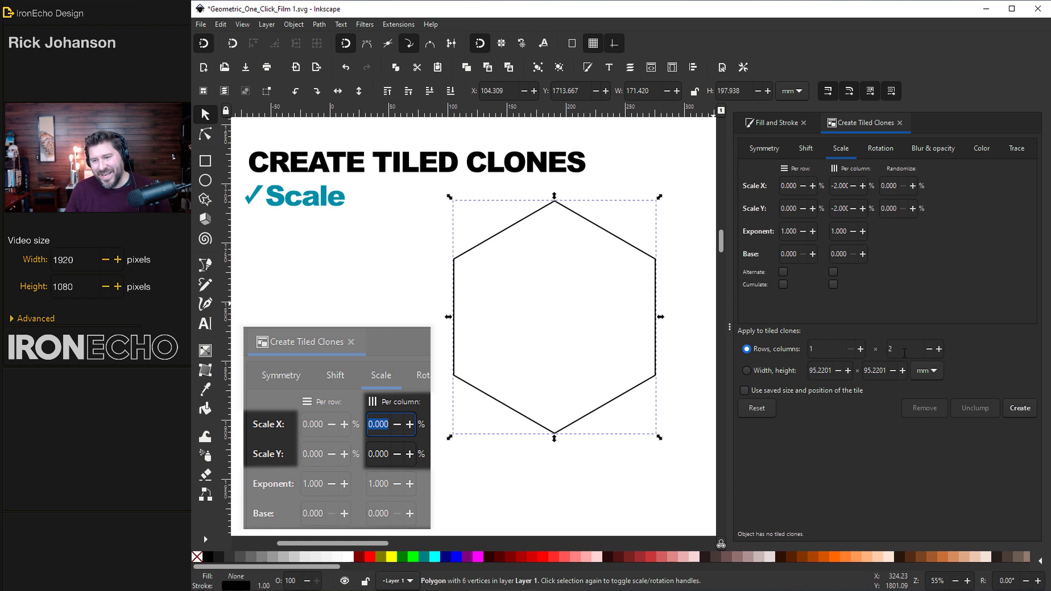
Step: Set 30 columns and create the concentric shrinking hexagon clones
left_click(885, 351)
type("30")
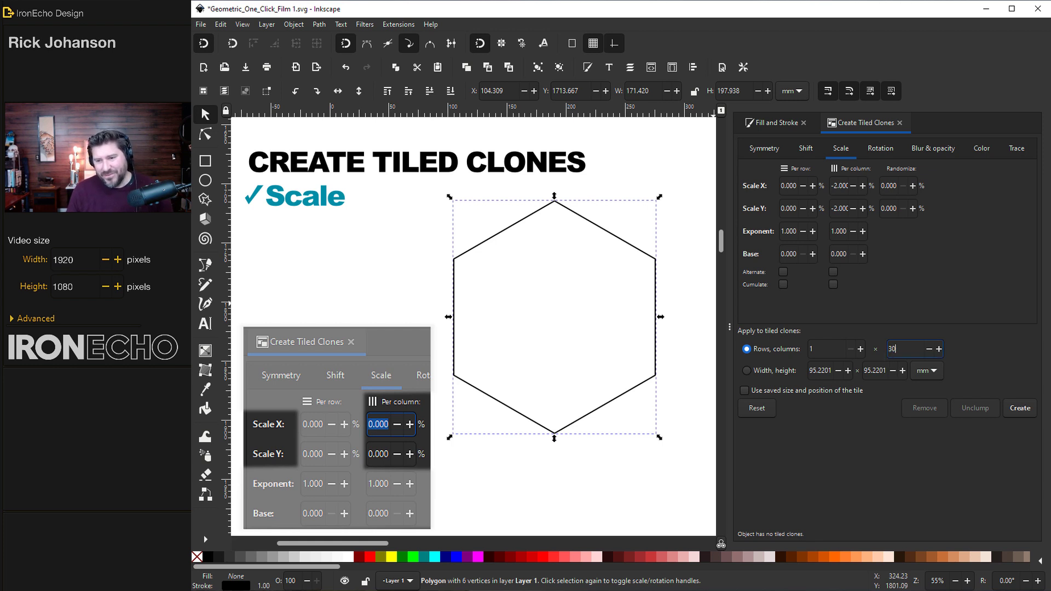
left_click(1020, 408)
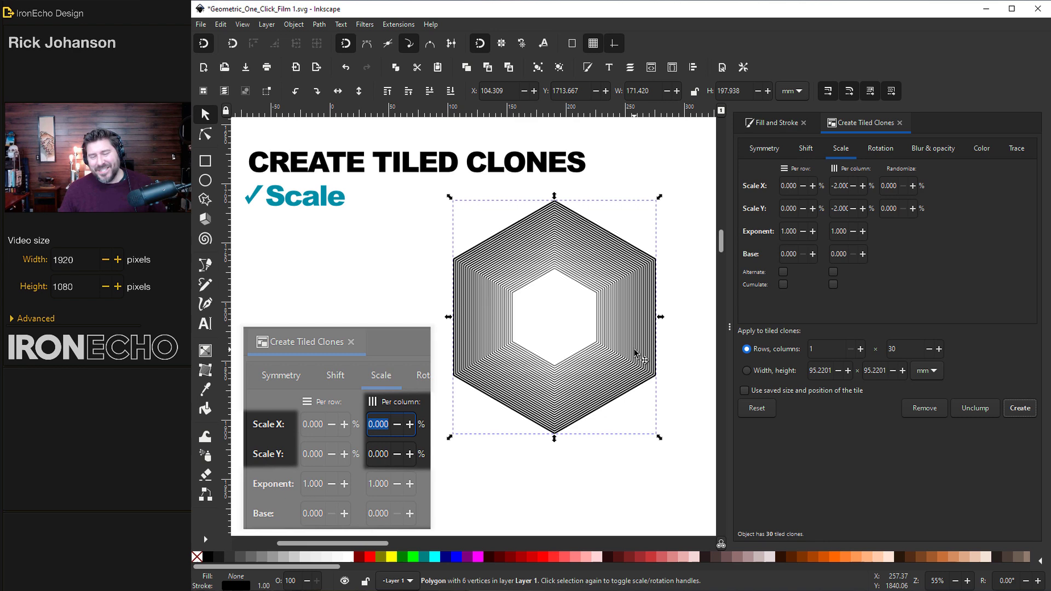
scroll(705, 361, "down", 8)
scroll(704, 360, "down", 12)
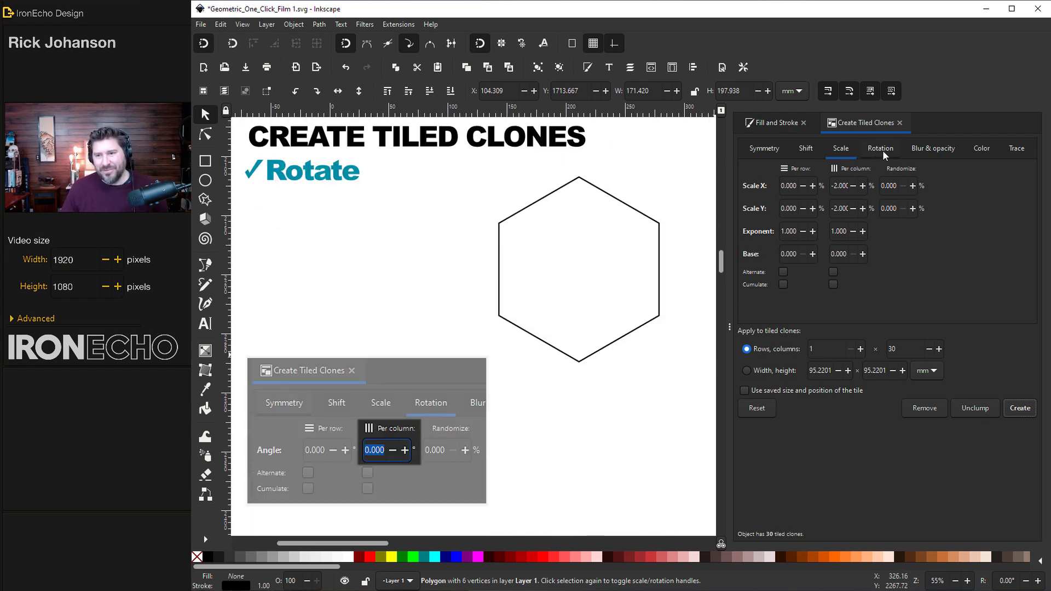
Step: Give the Rotate hexagon 20 clones, each rotated 2° per column, forming a twisted spiral
left_click(882, 150)
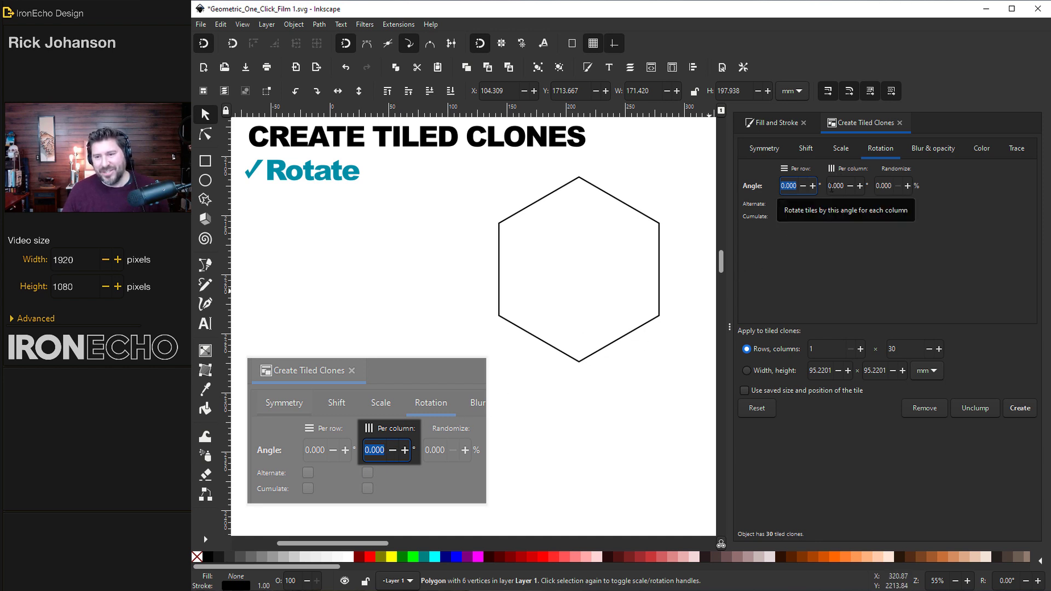
left_click(638, 214)
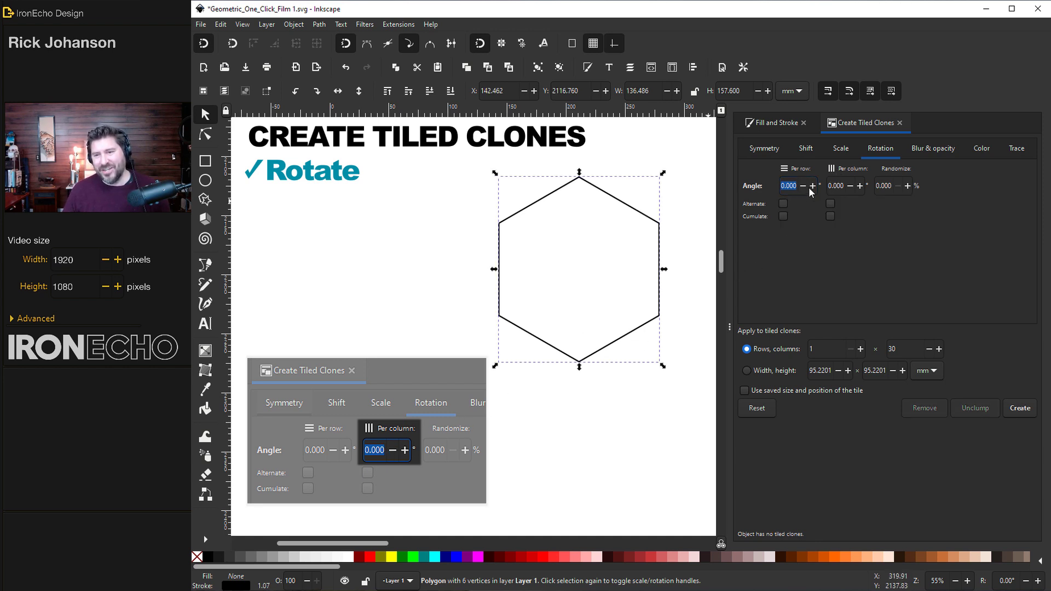
left_click(829, 186)
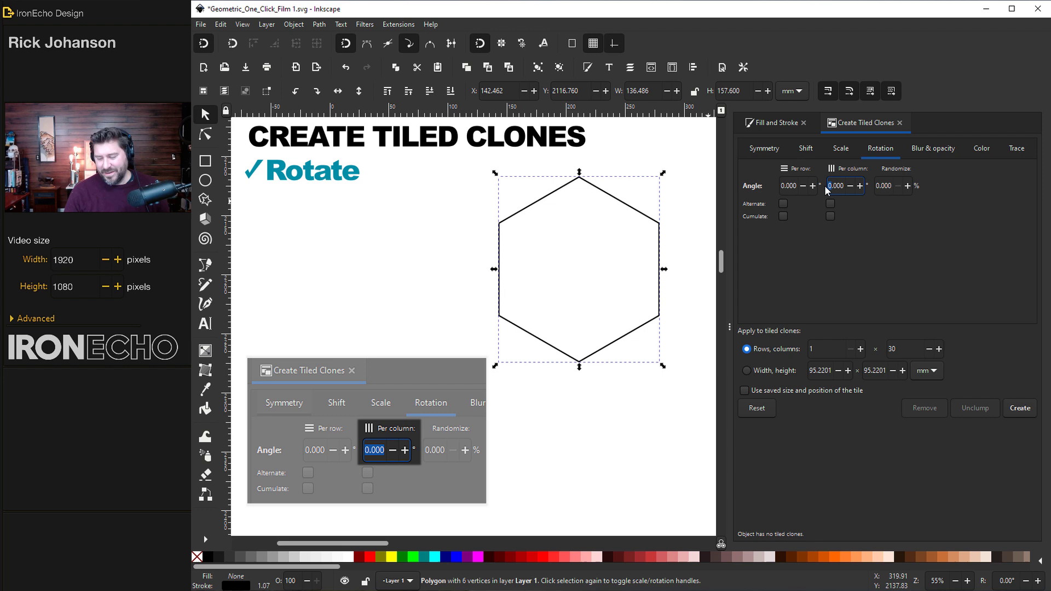
type("2")
left_click(892, 349)
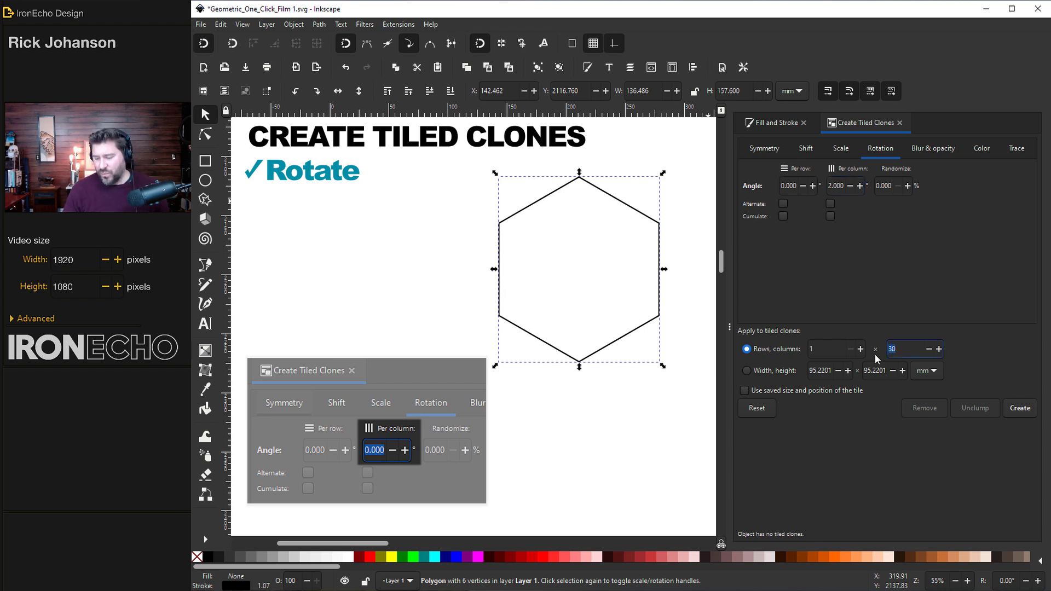
left_click(807, 150)
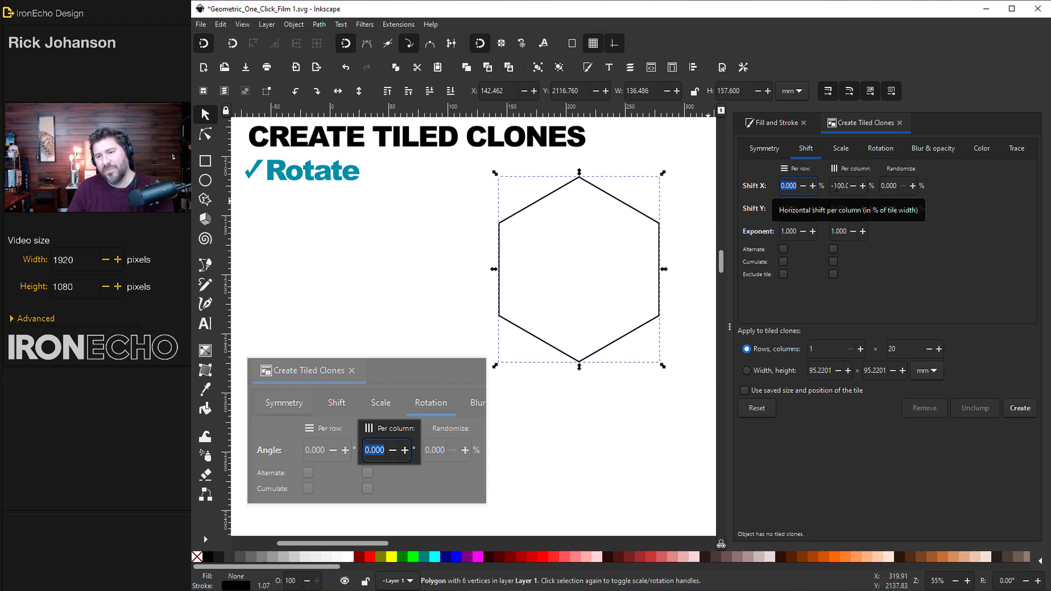
left_click(840, 149)
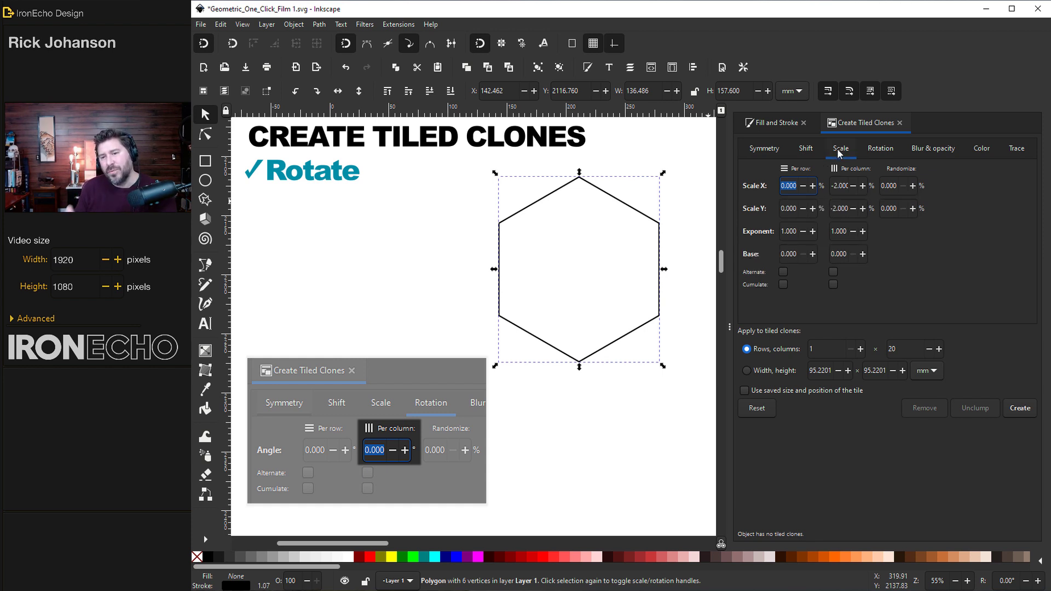
left_click(879, 149)
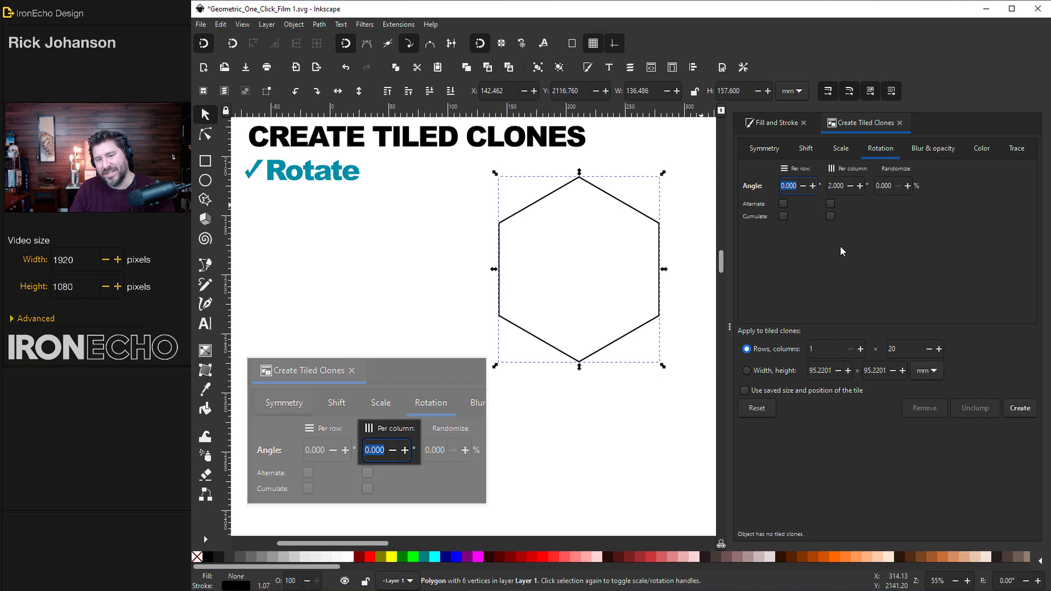
left_click(1019, 408)
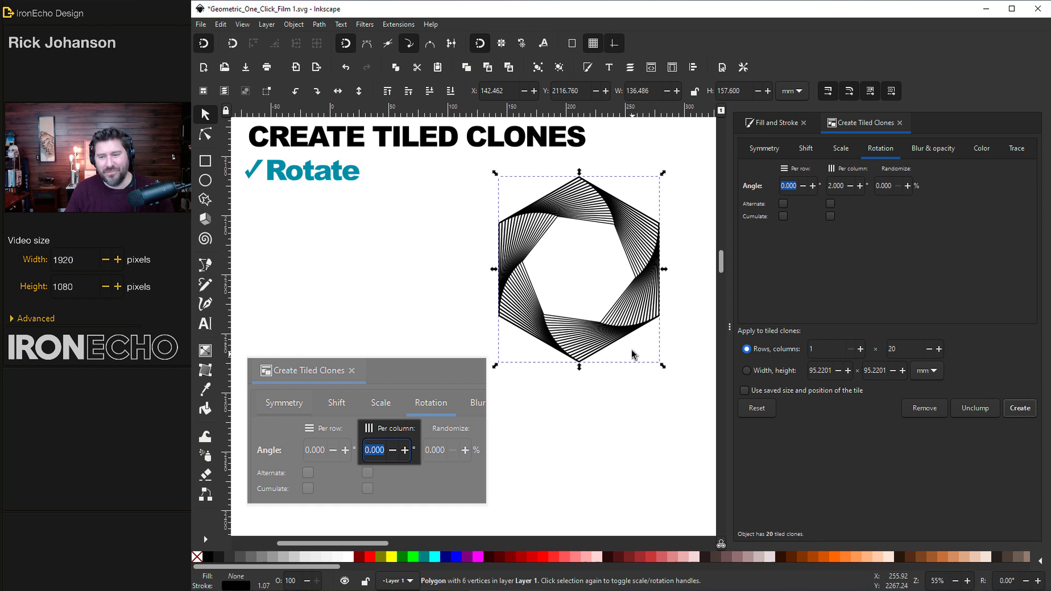
double_click(895, 349)
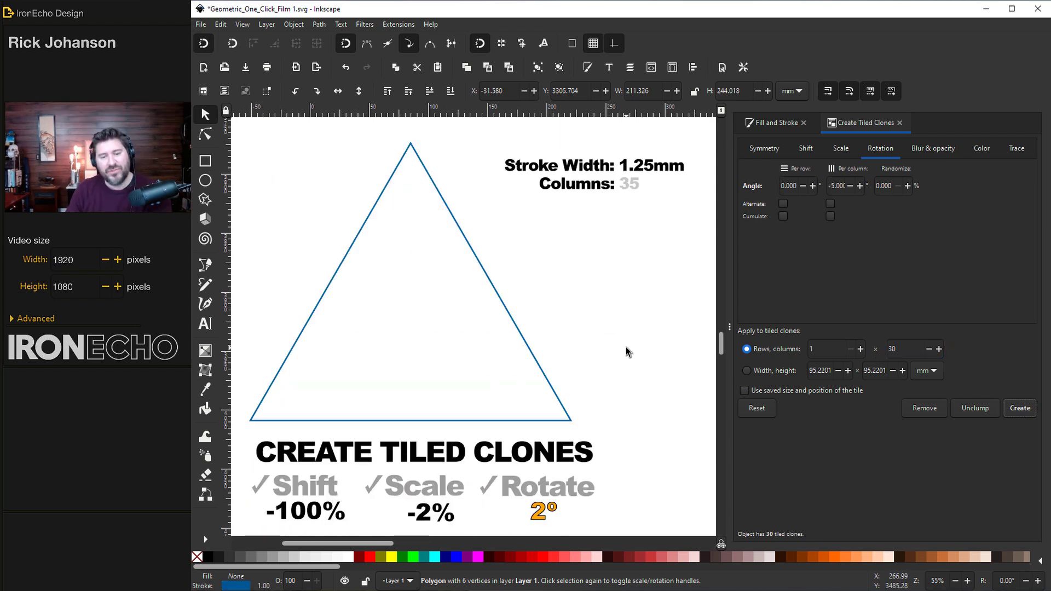
Step: Review the shift, scale and rotation settings and generate 35 rotated clones of the triangle
left_click(594, 411)
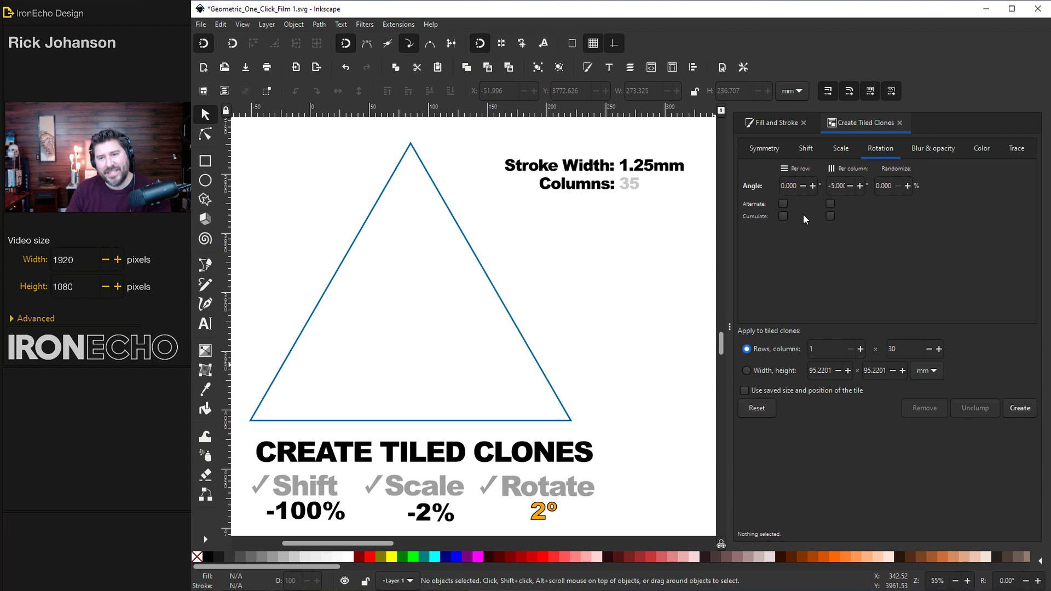
left_click(799, 152)
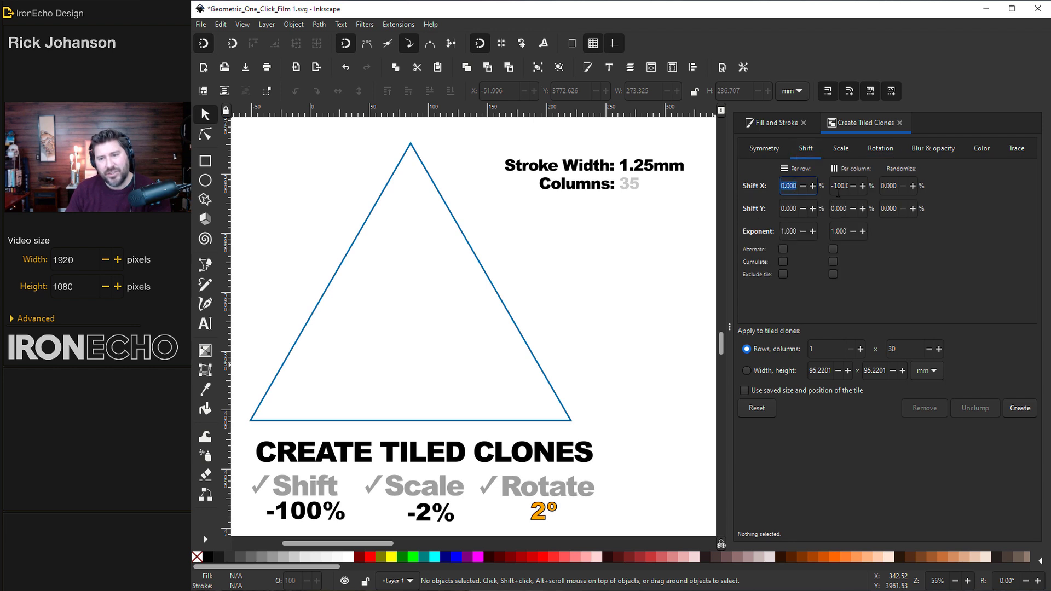
left_click(846, 149)
left_click(880, 155)
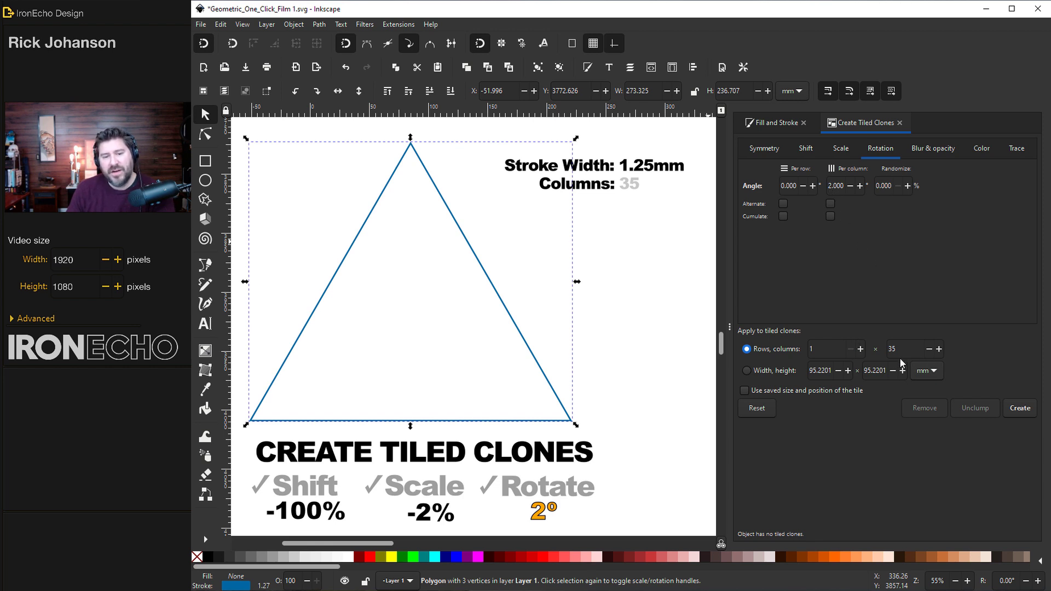
left_click(1022, 409)
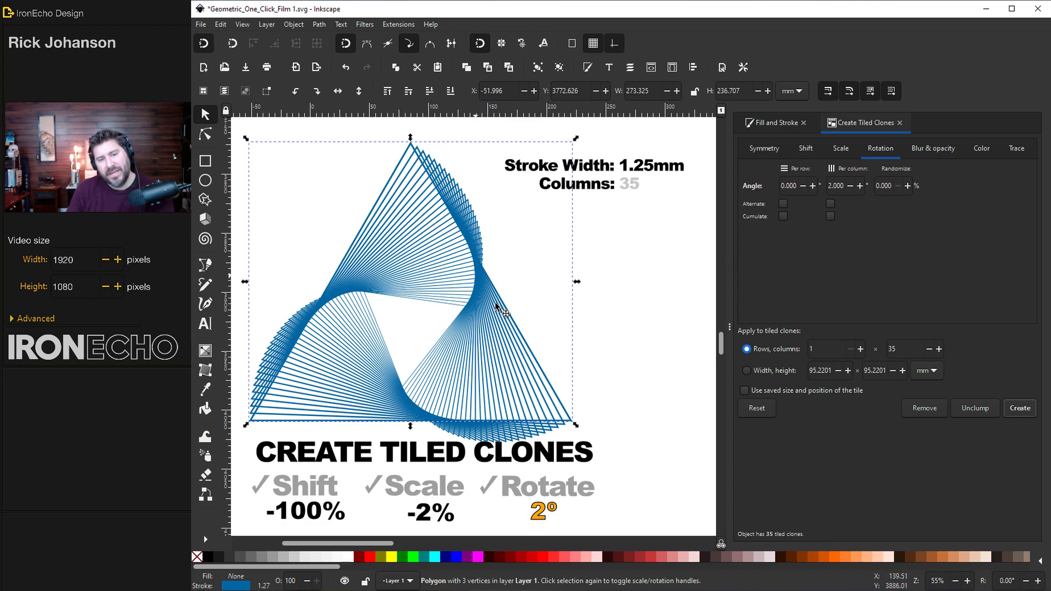
Step: Remove the triangle's clones and rebuild them with a -2° per-column rotation
left_click(923, 409)
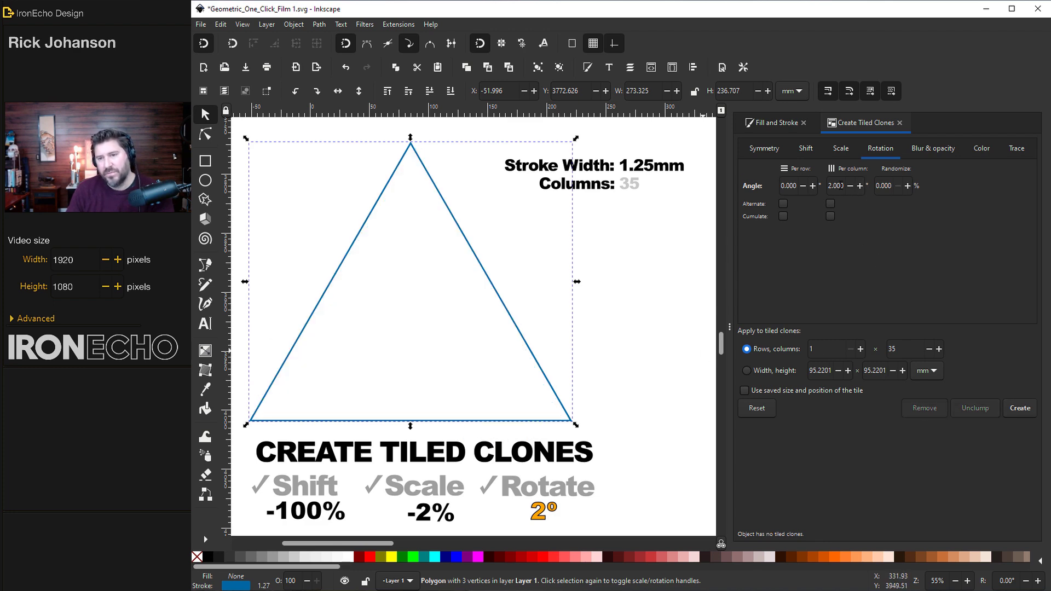
left_click(832, 186)
left_click(1020, 409)
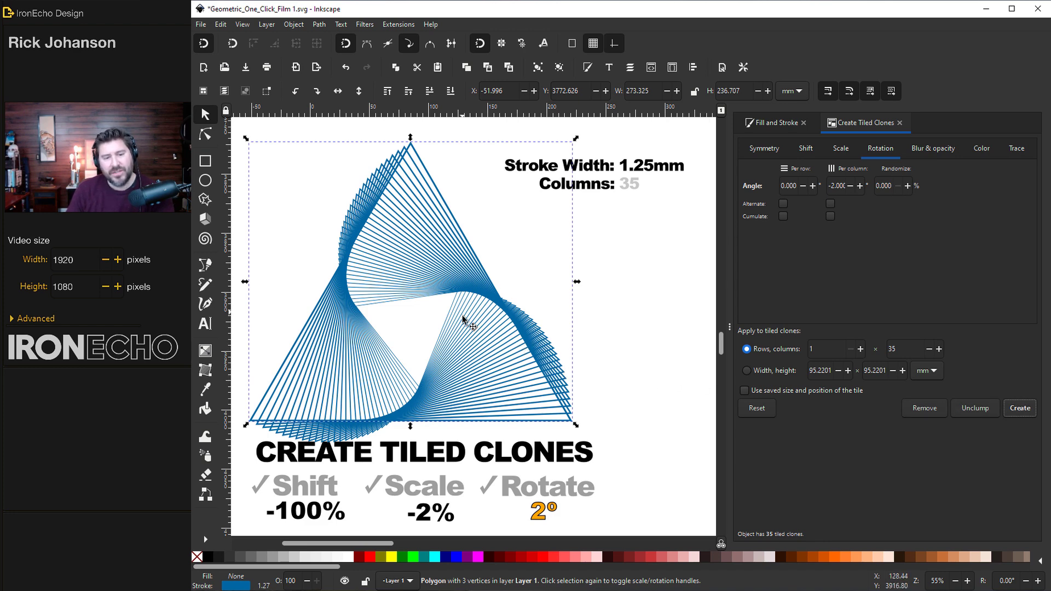
scroll(617, 354, "down", 10)
Step: Create 25 rotated clones of the octagon, then remove and rebuild them at 4° per column
scroll(618, 350, "down", 14)
left_click(507, 257)
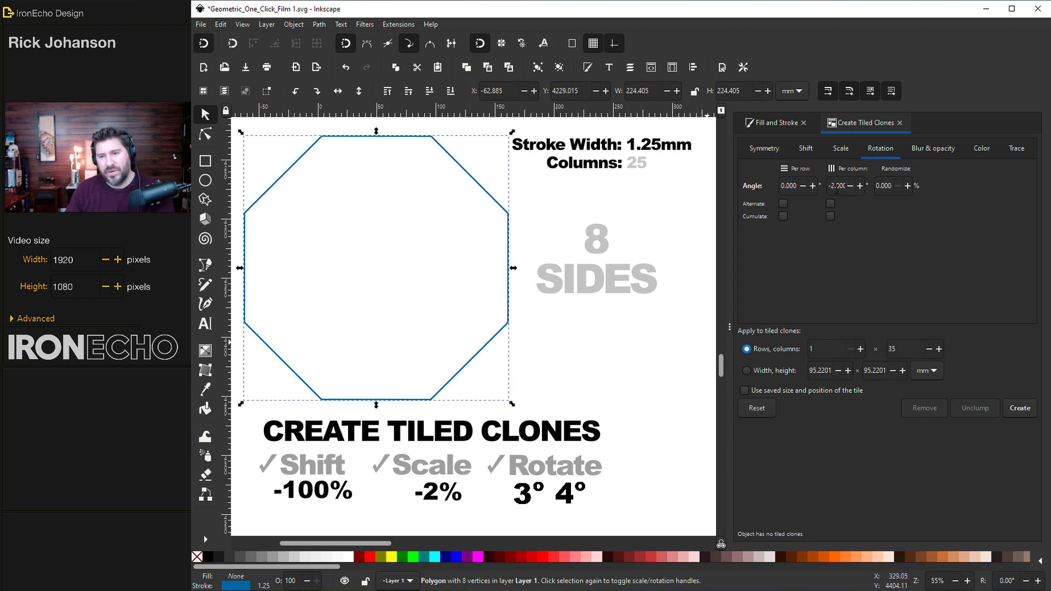
type("3")
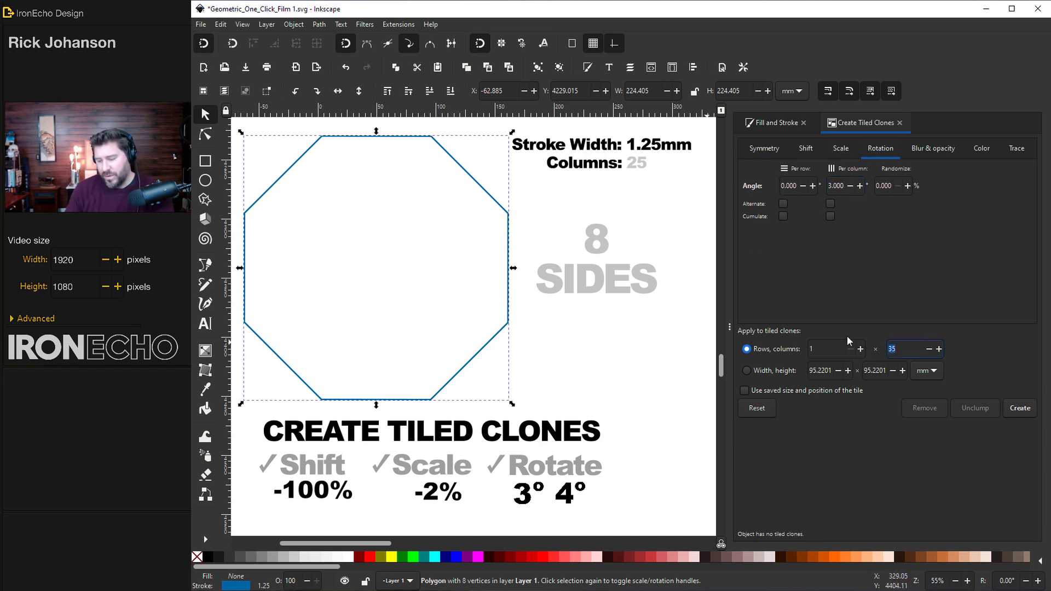
left_click(1020, 408)
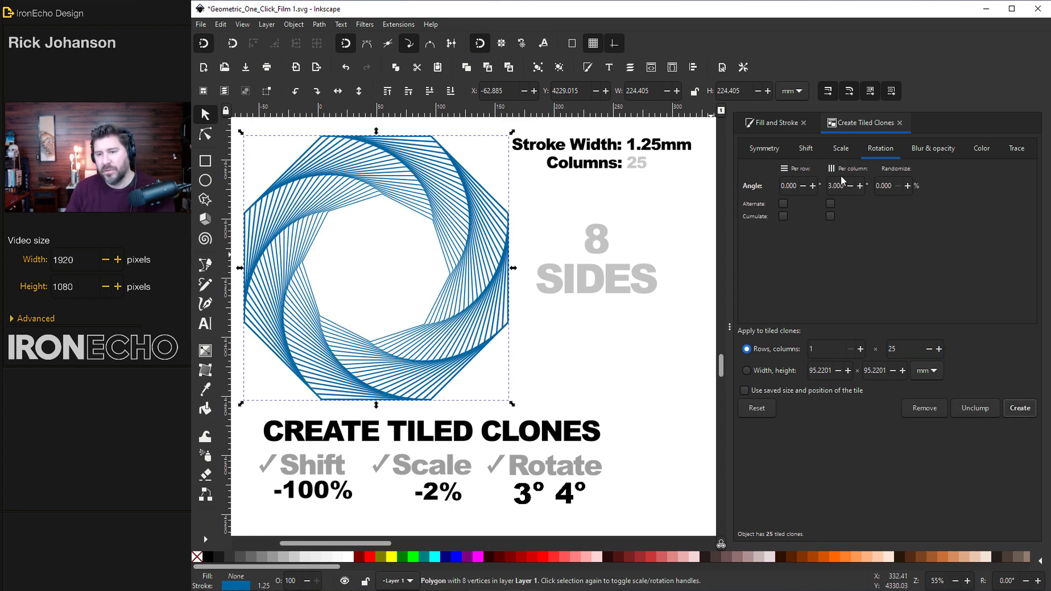
left_click(928, 414)
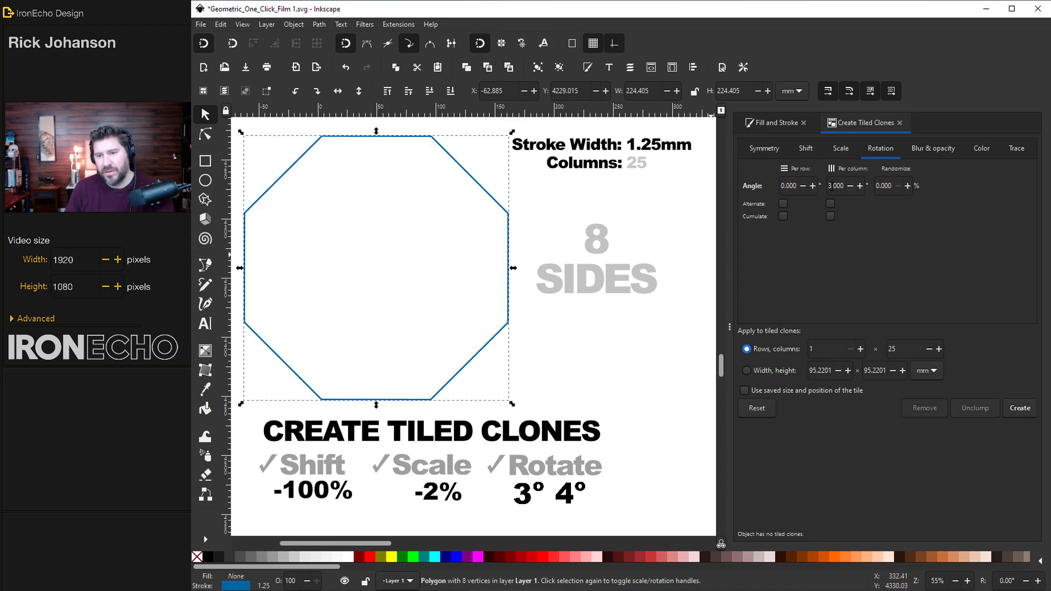
left_click(828, 186)
left_click(1017, 408)
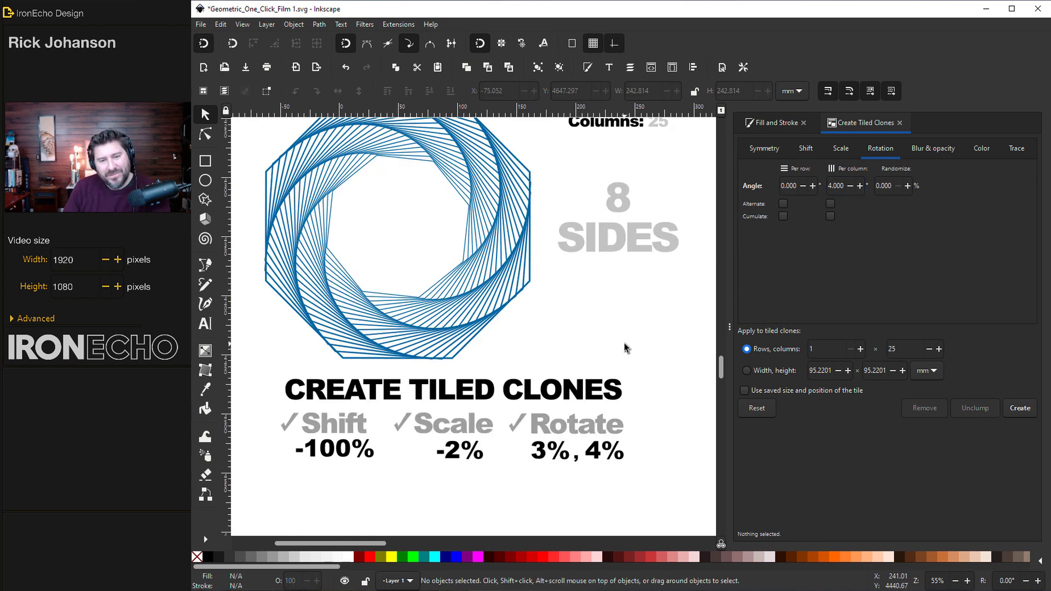
Step: Generate 25 tiled clones of the 12-sided polygon rotating per column, then remove them to redo at 5°
scroll(626, 348, "down", 10)
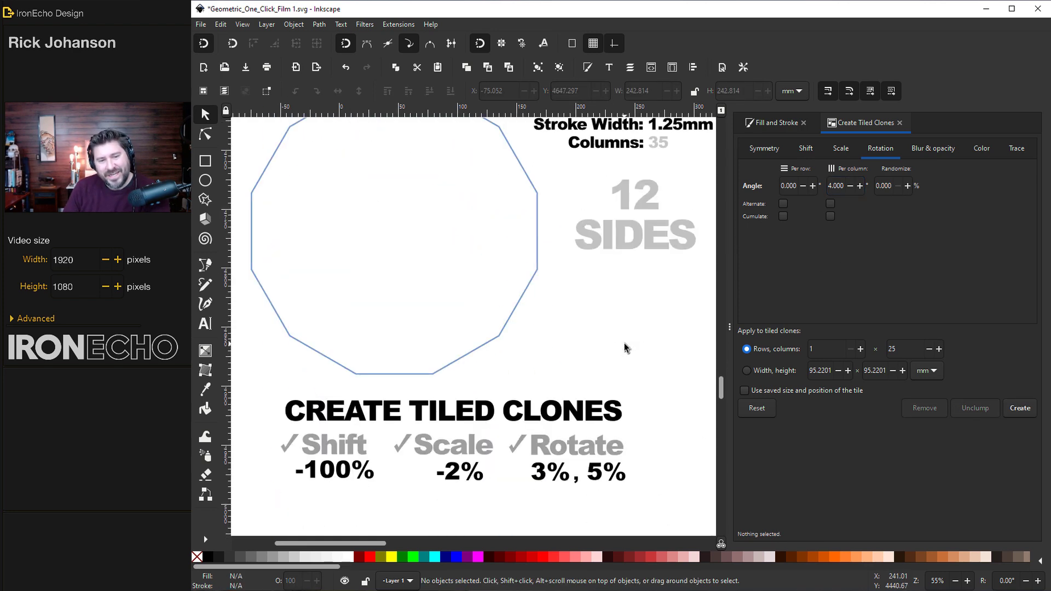
scroll(626, 348, "down", 10)
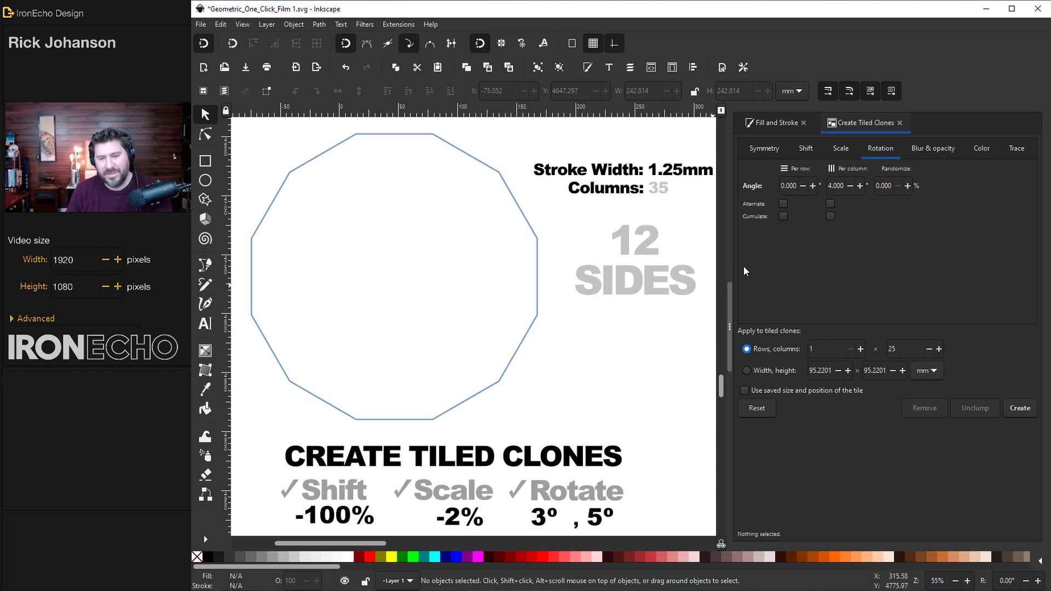
left_click(830, 186)
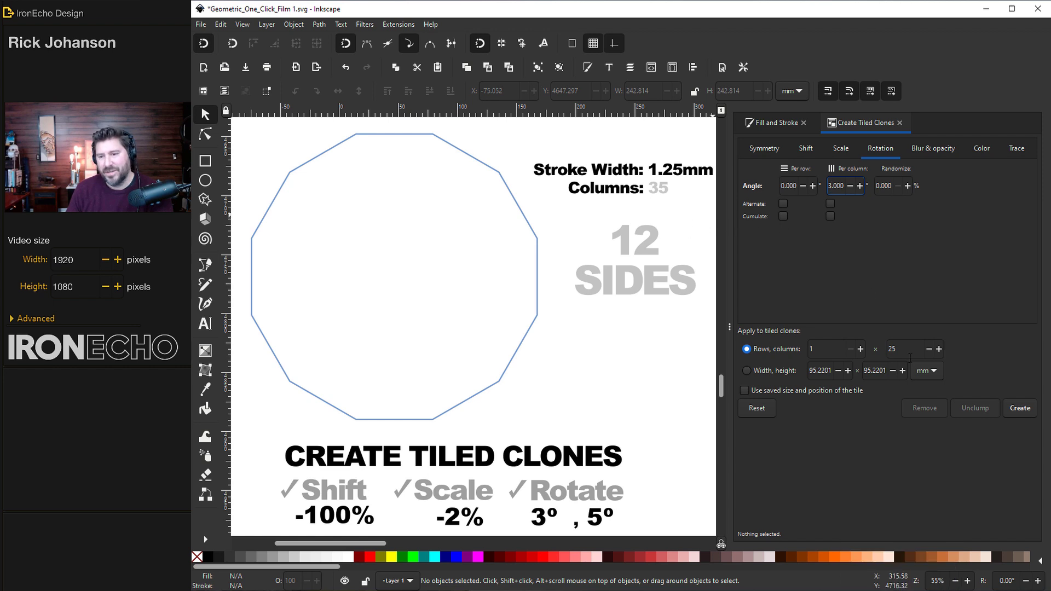
left_click(536, 318)
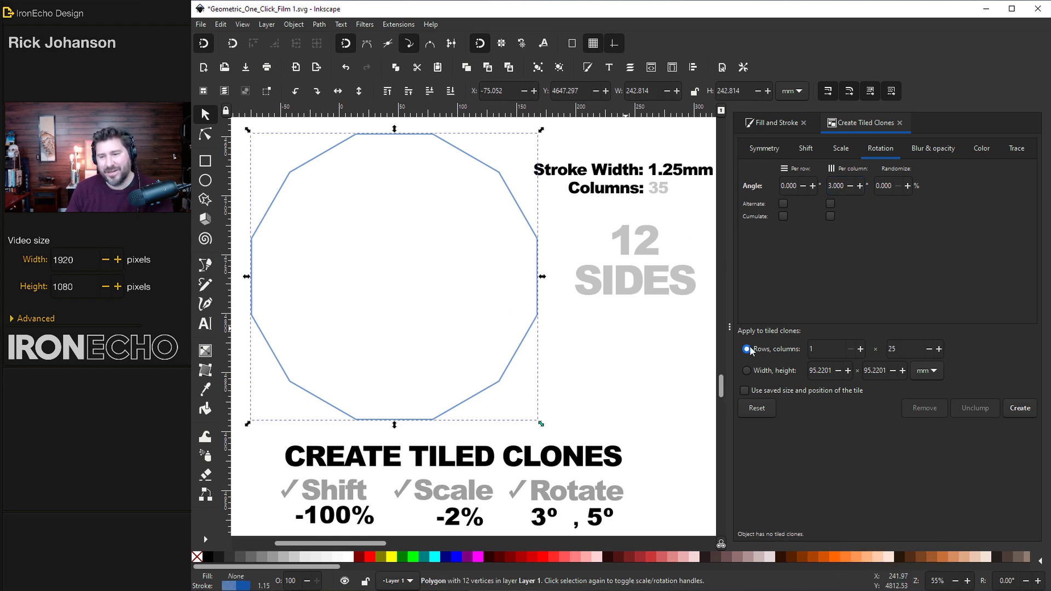
left_click(1021, 408)
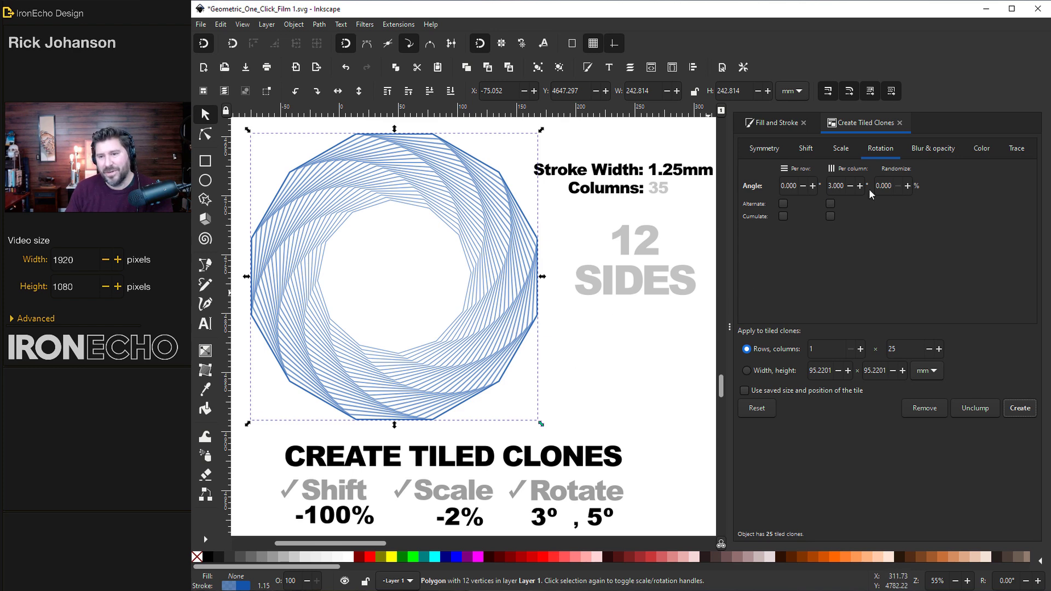
left_click(925, 409)
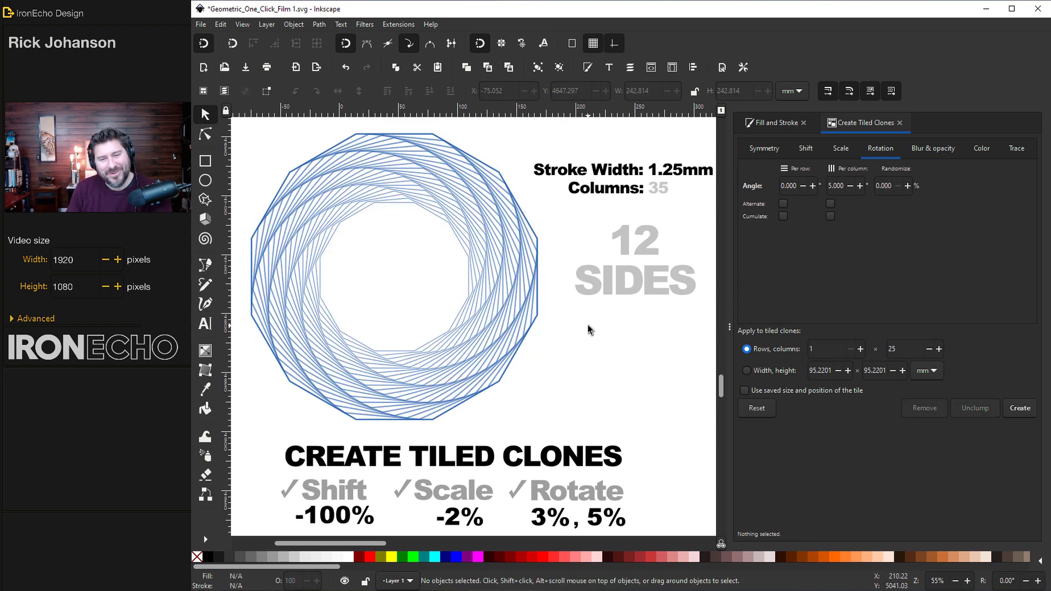
Step: Create 35 rotated tiled clones of the right-hand ellipse and deselect to view the swirl
scroll(589, 329, "down", 15)
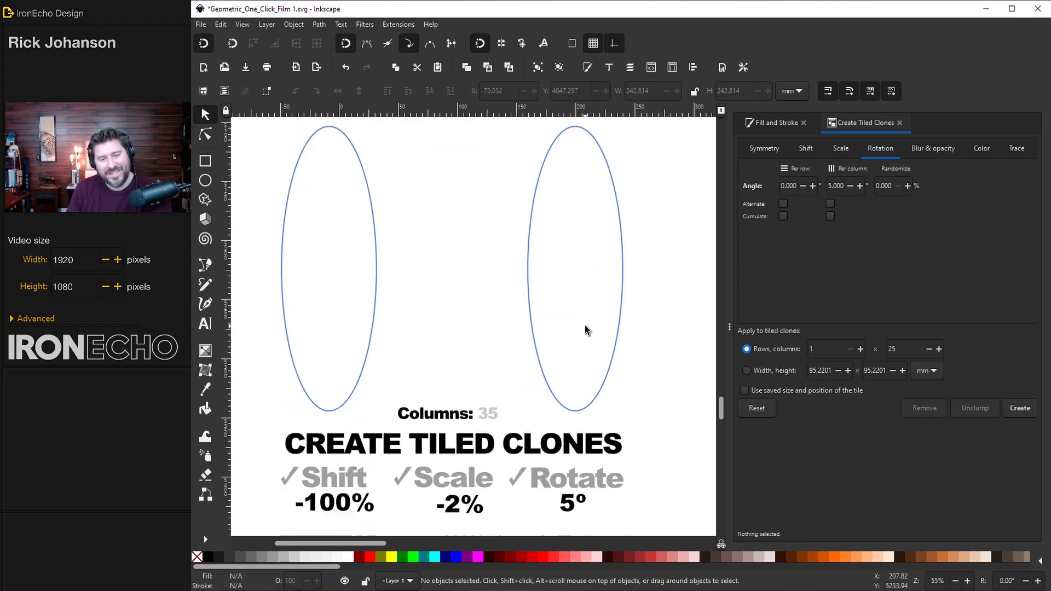
left_click(623, 237)
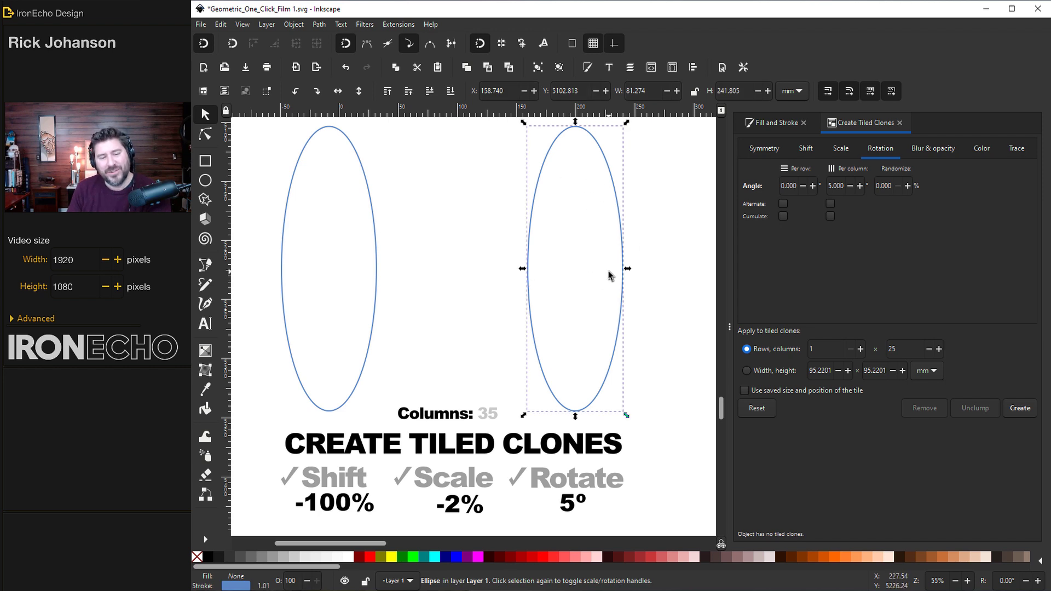
left_click(807, 151)
left_click(841, 156)
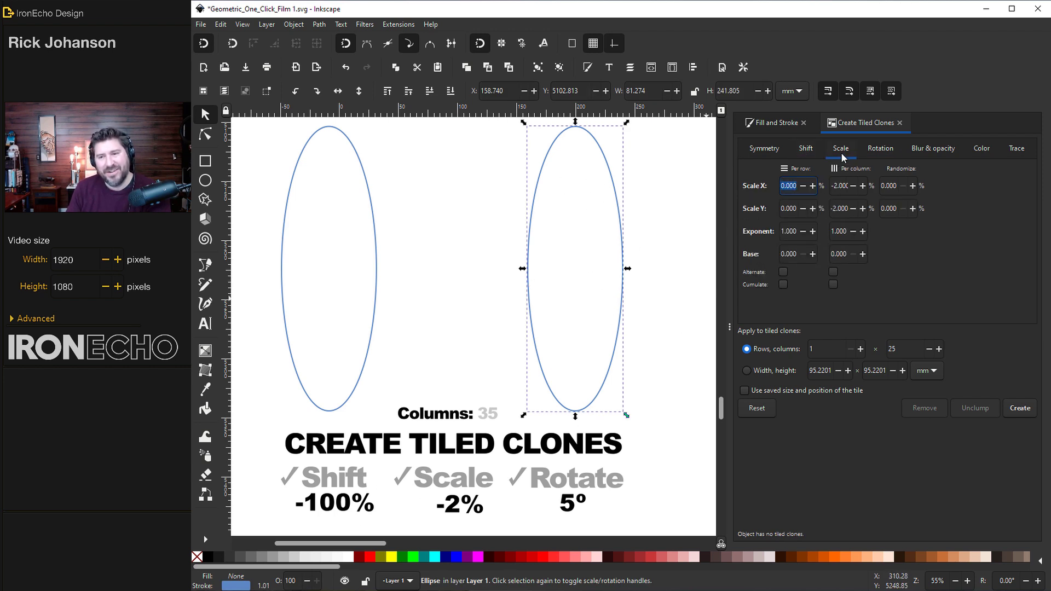
left_click(872, 156)
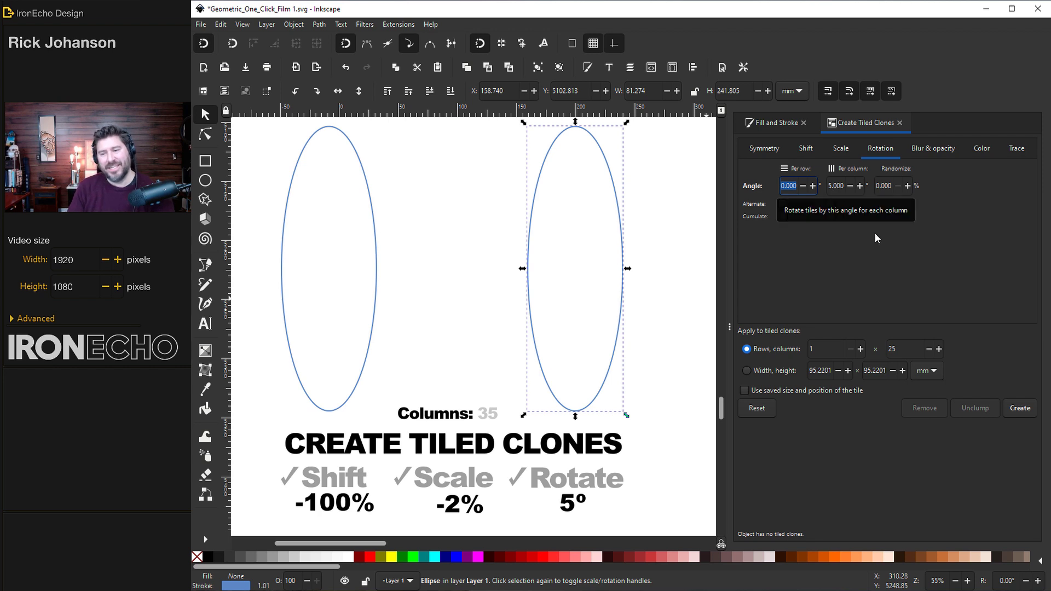
double_click(892, 349)
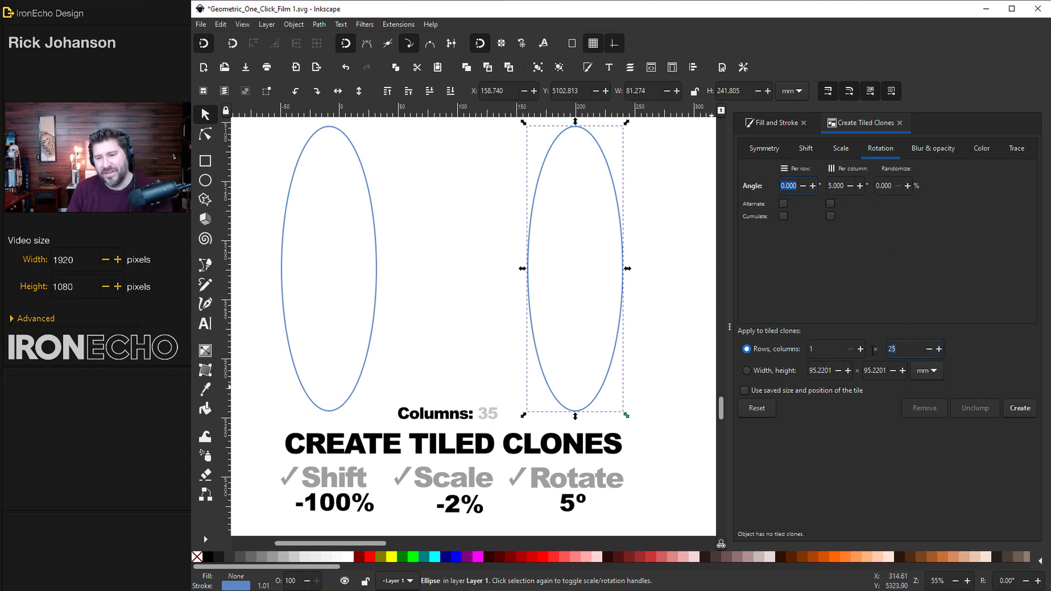
type("35")
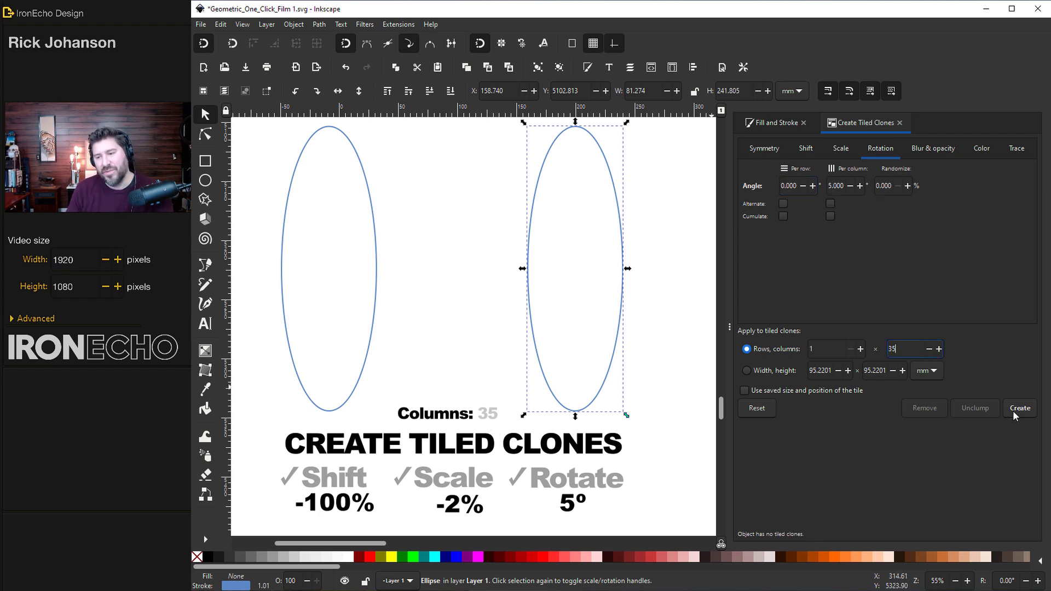
left_click(1020, 408)
left_click(675, 357)
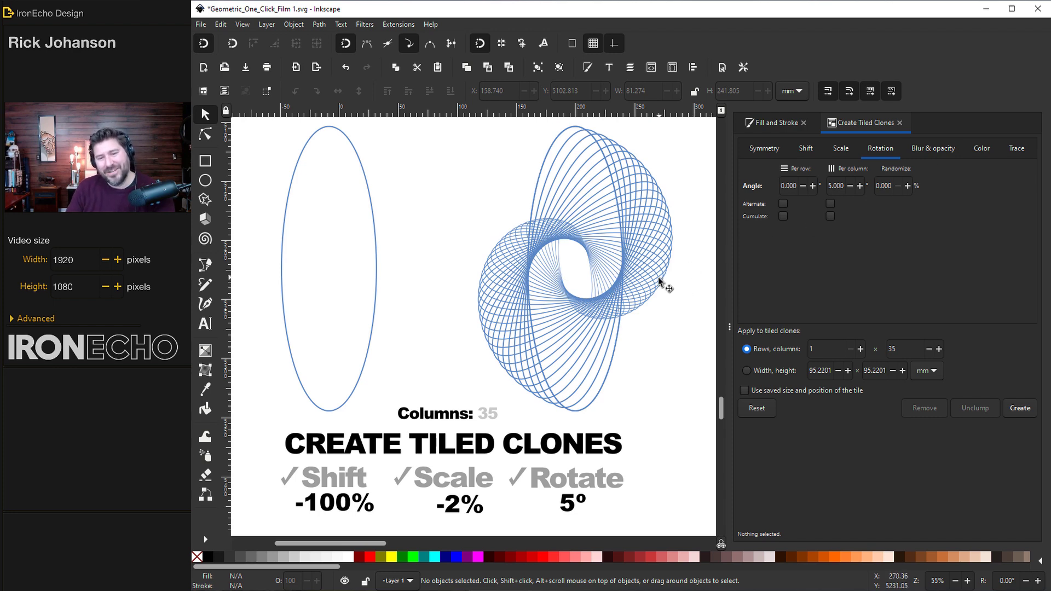
Step: Scroll down to the slide with the four square outlines
scroll(518, 292, "up", 3, "ctrl")
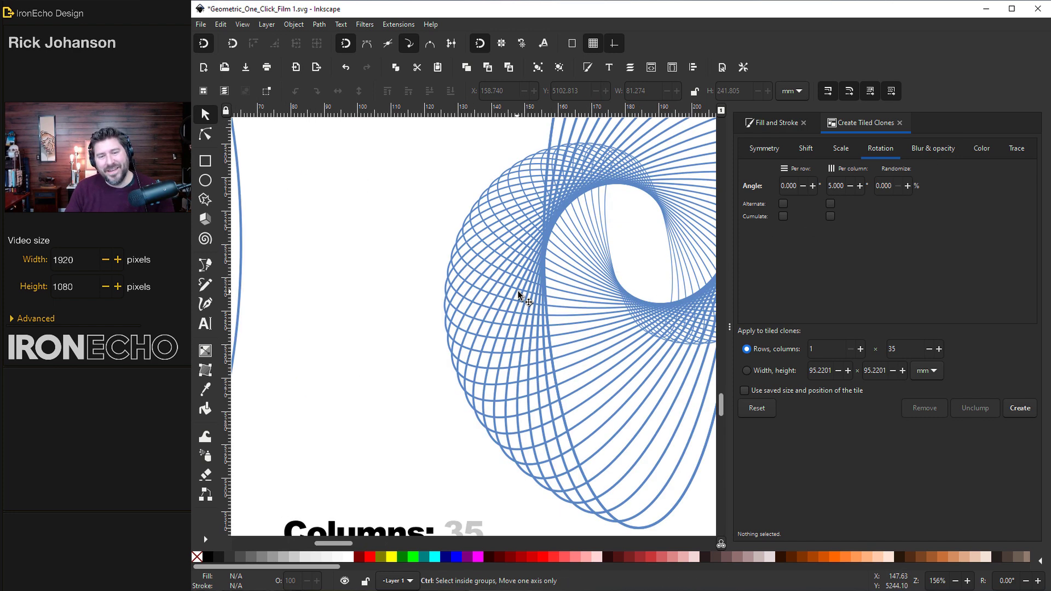
scroll(517, 290, "up", 3, "ctrl")
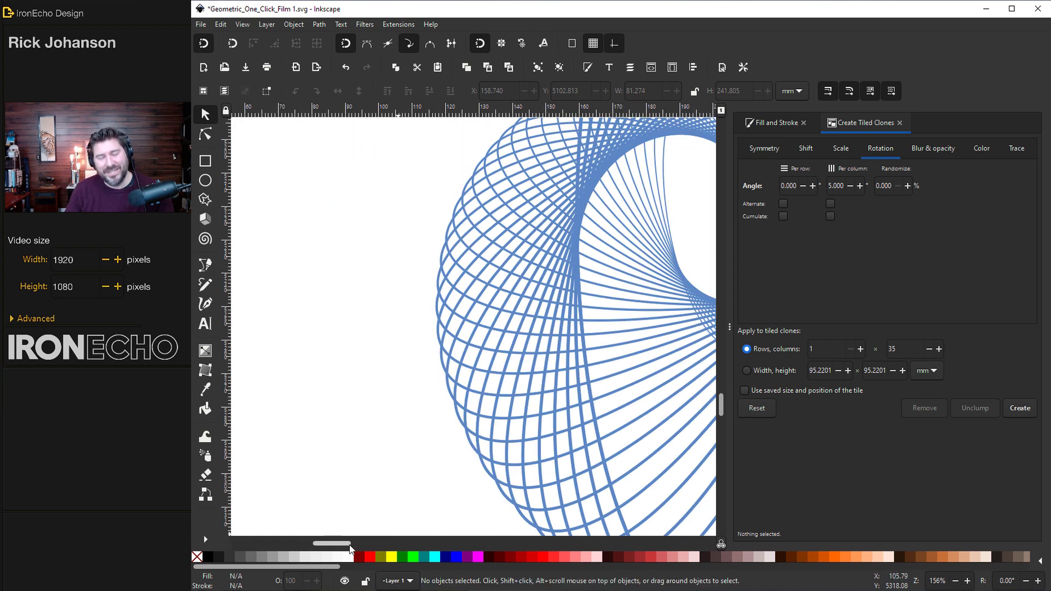
left_click_drag(351, 548, 375, 544)
scroll(488, 304, "up", 2, "ctrl")
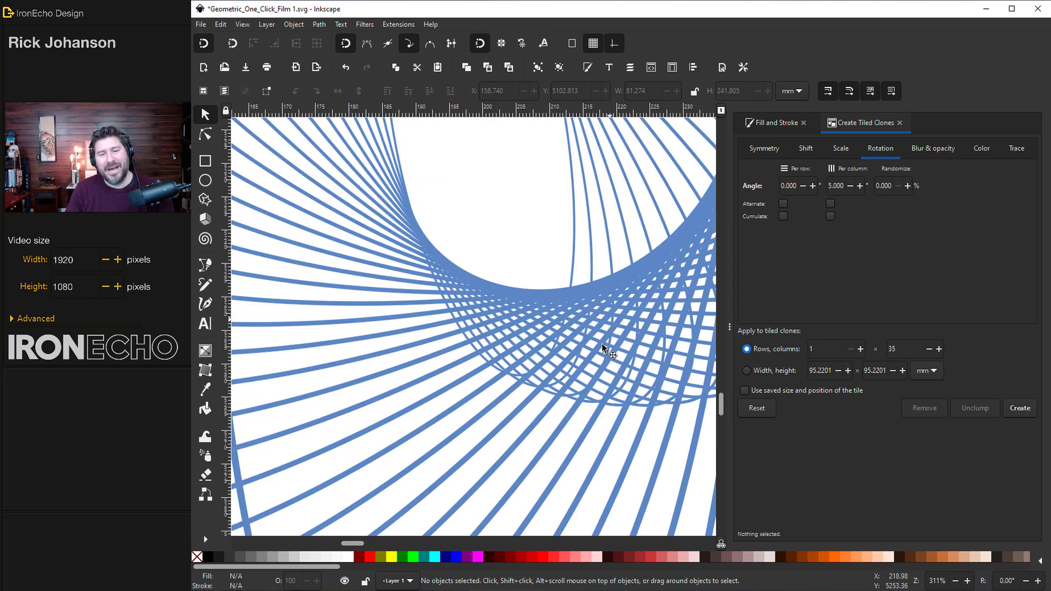
scroll(580, 357, "down", 5, "ctrl")
Step: Fill the upper-right square with 50 clones at 3° per column and the lower-right square with 25
scroll(502, 469, "down", 2)
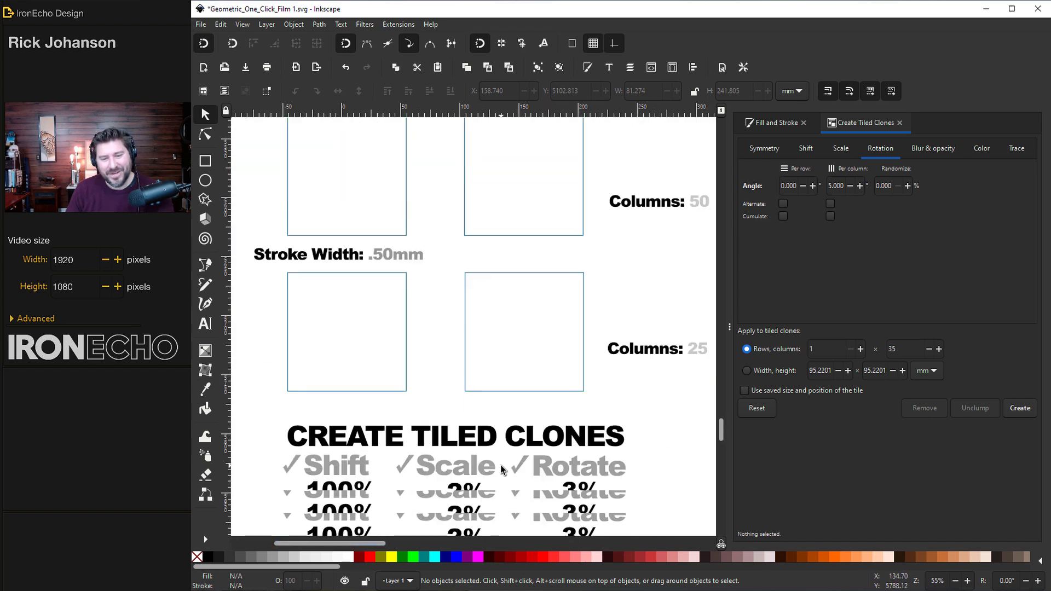
scroll(722, 430, "up", 1)
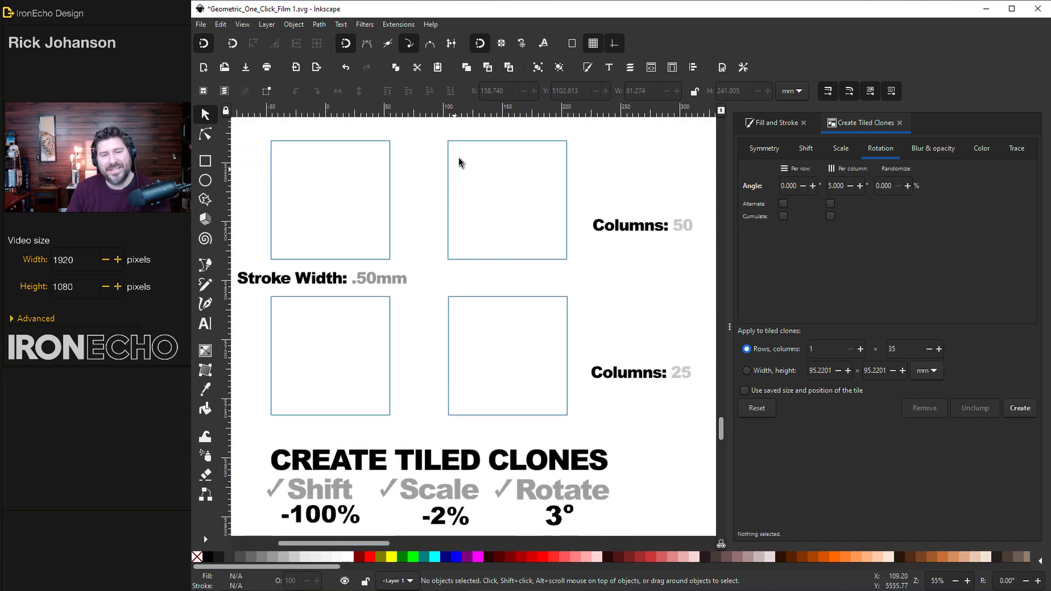
left_click(505, 143)
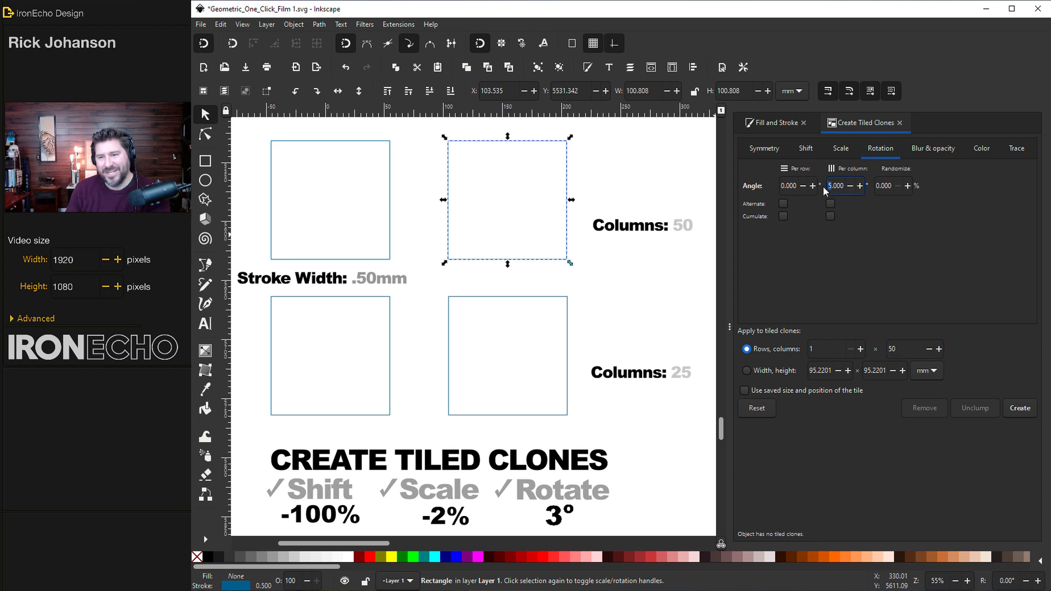
type("3")
key("Return")
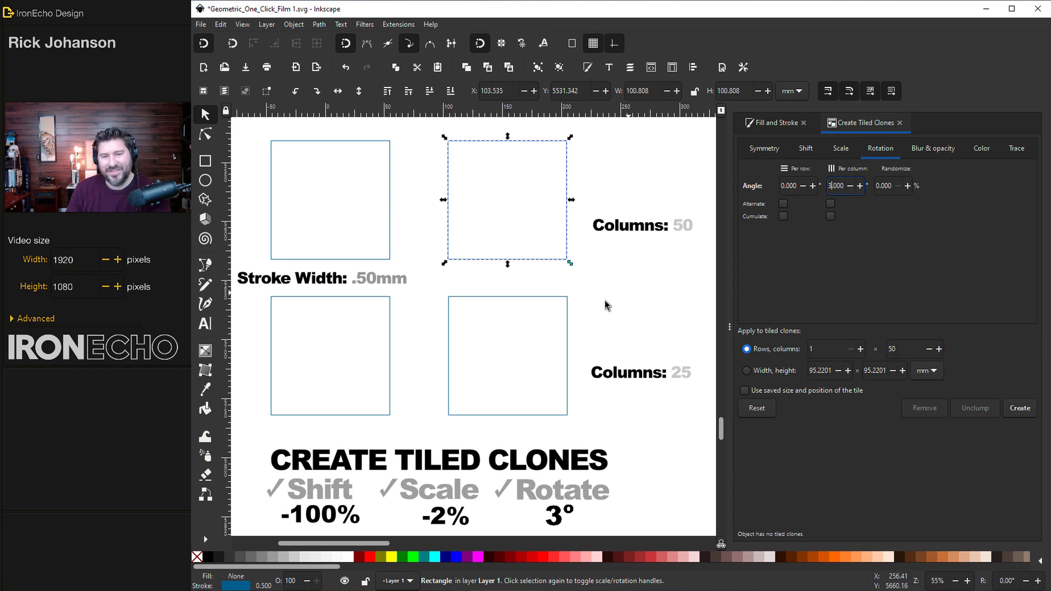
left_click(1020, 407)
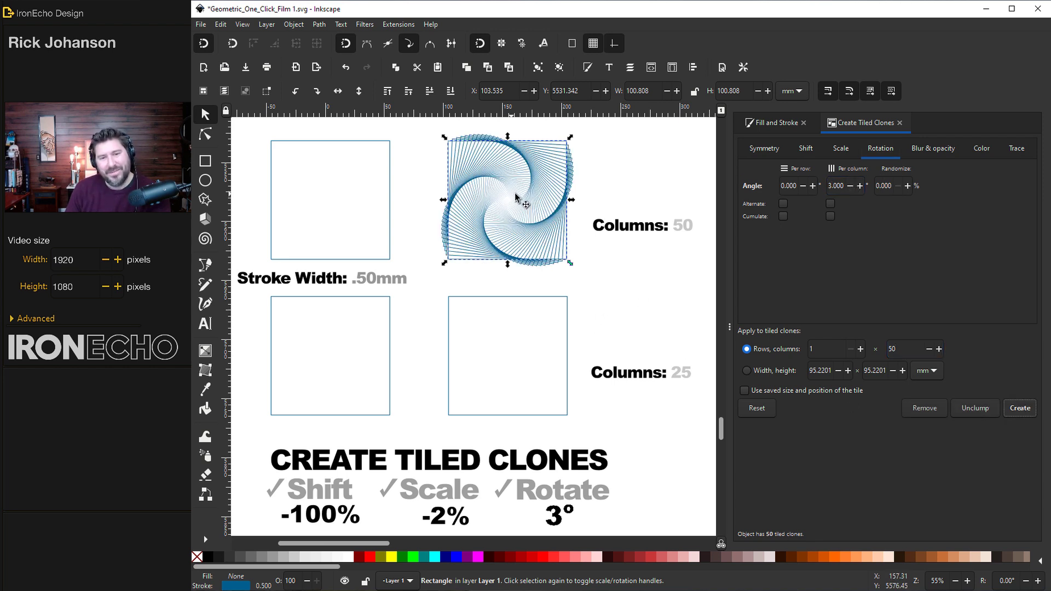
left_click(519, 297)
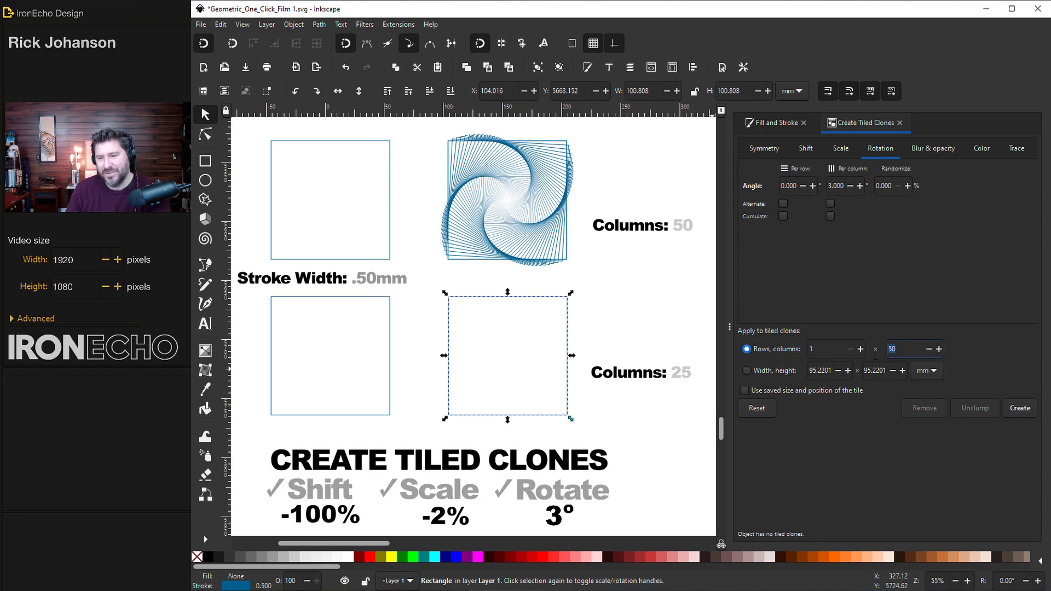
left_click(1020, 408)
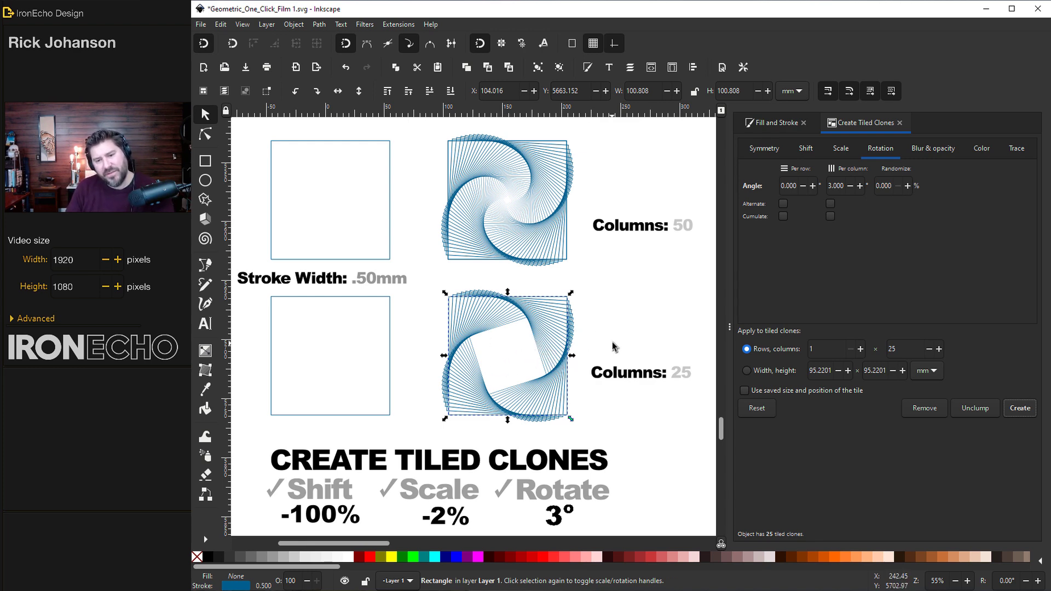
Step: Create 30 rotated tiled clones of the black hexagon and make the spiral's stroke red (d40000ff)
scroll(618, 345, "down", 15)
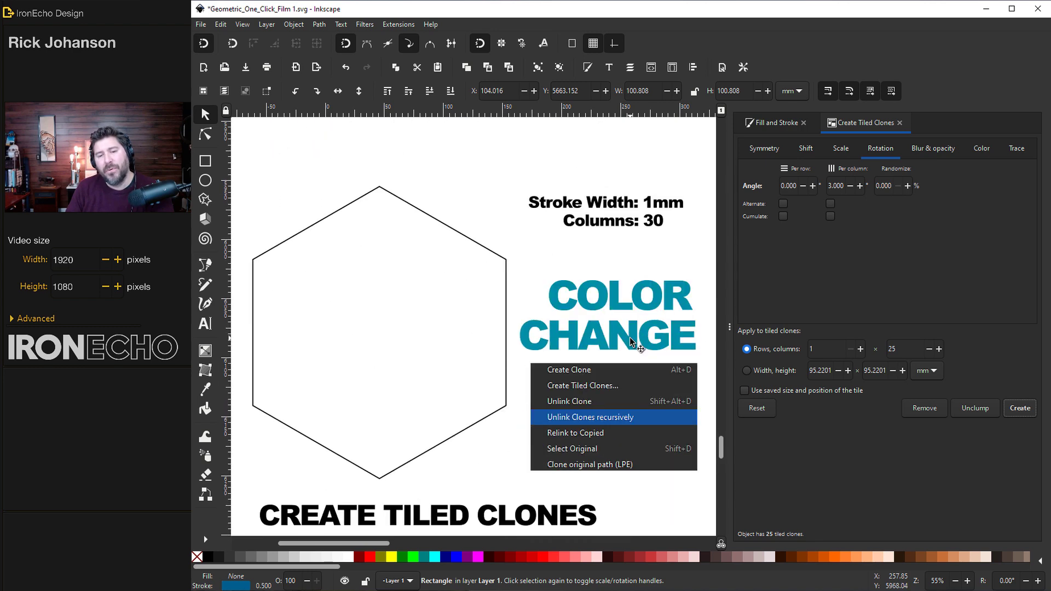
scroll(630, 337, "down", 4)
scroll(718, 449, "up", 1)
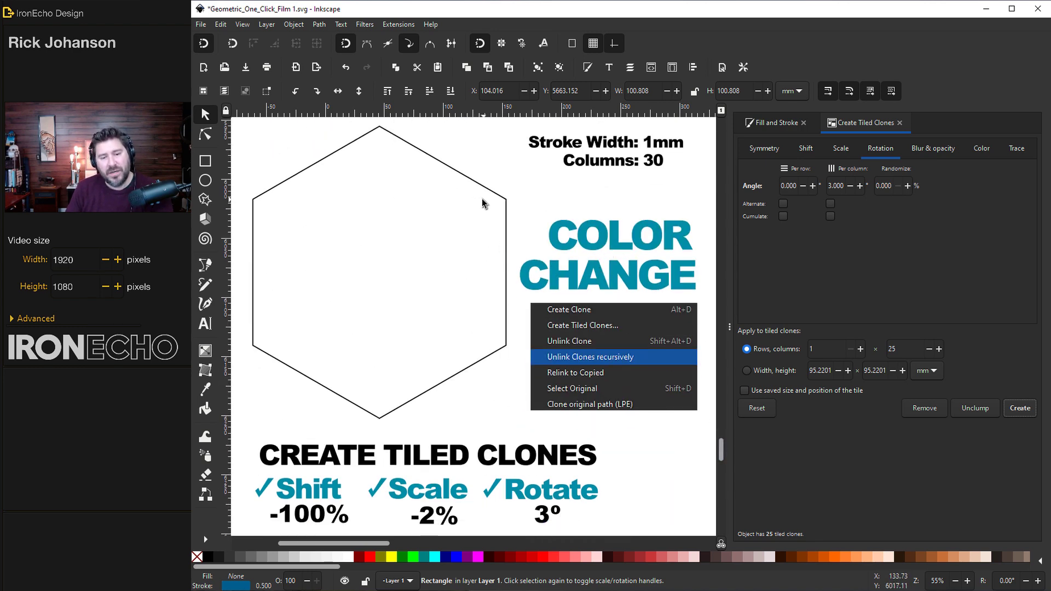
left_click(467, 183)
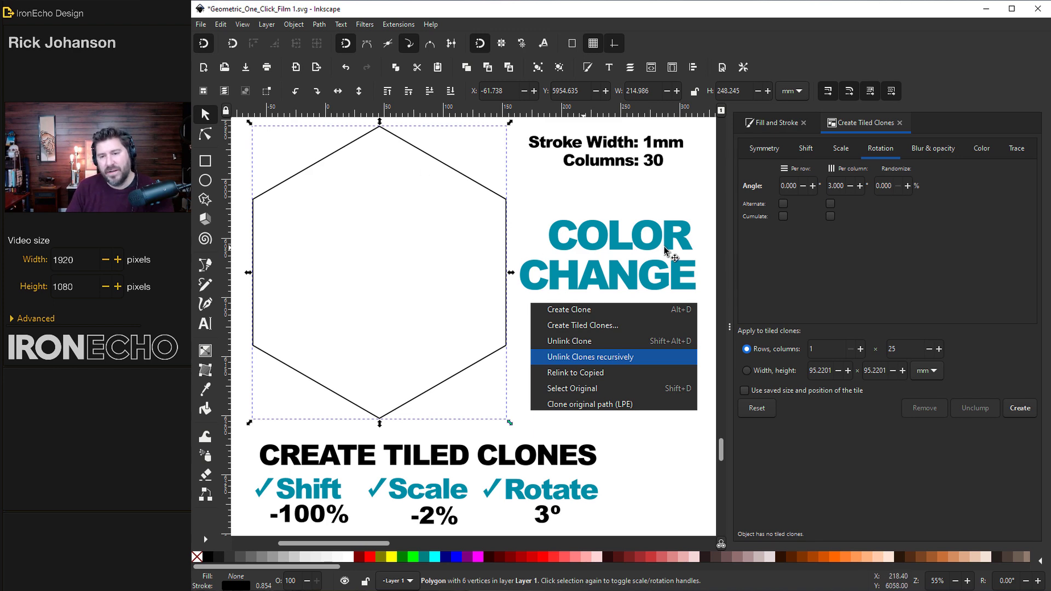
double_click(898, 349)
type("30")
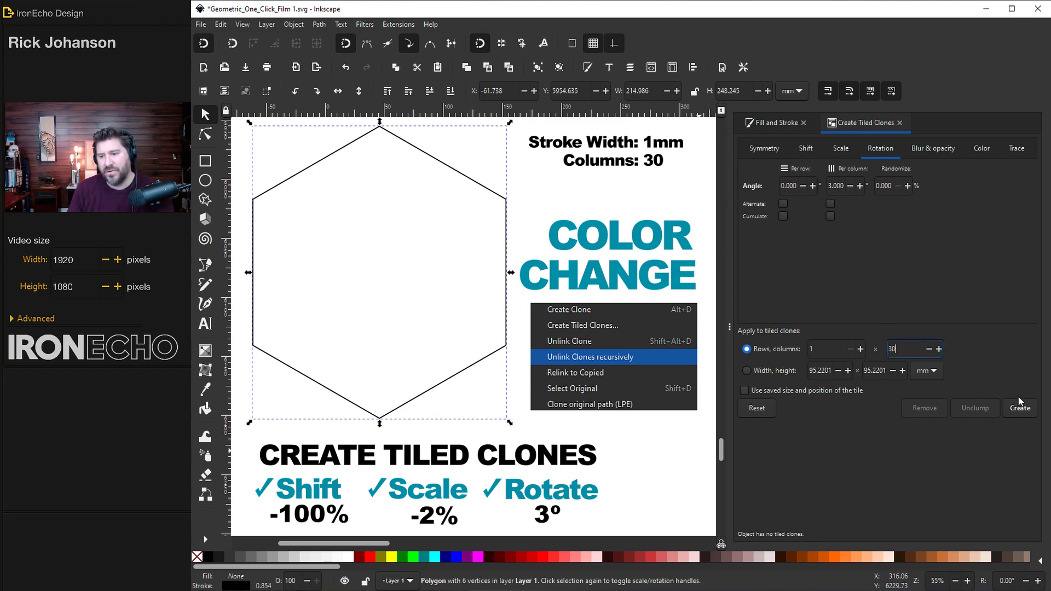
left_click(1022, 409)
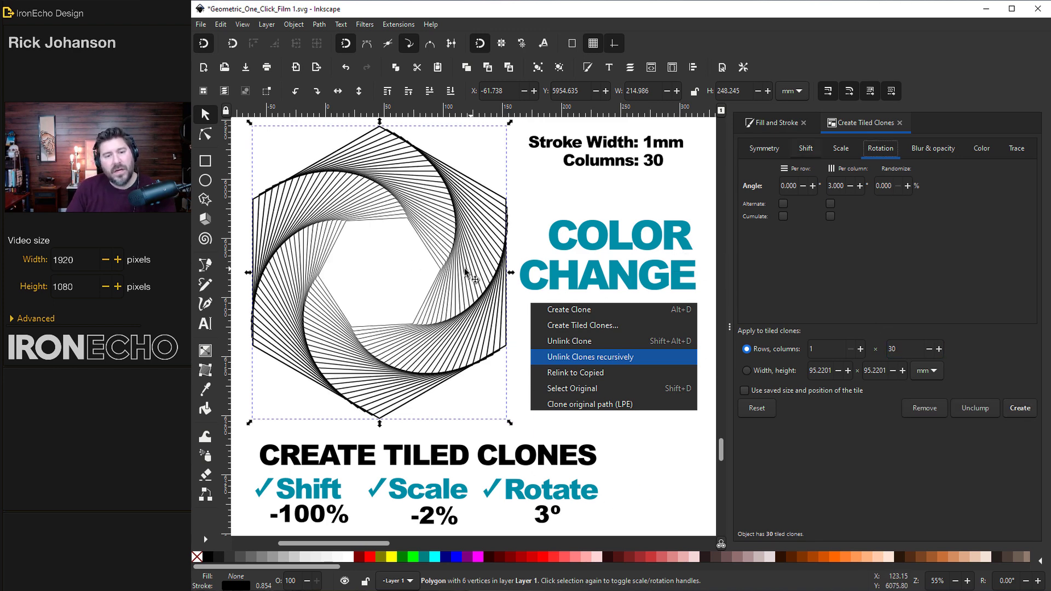
left_click(771, 123)
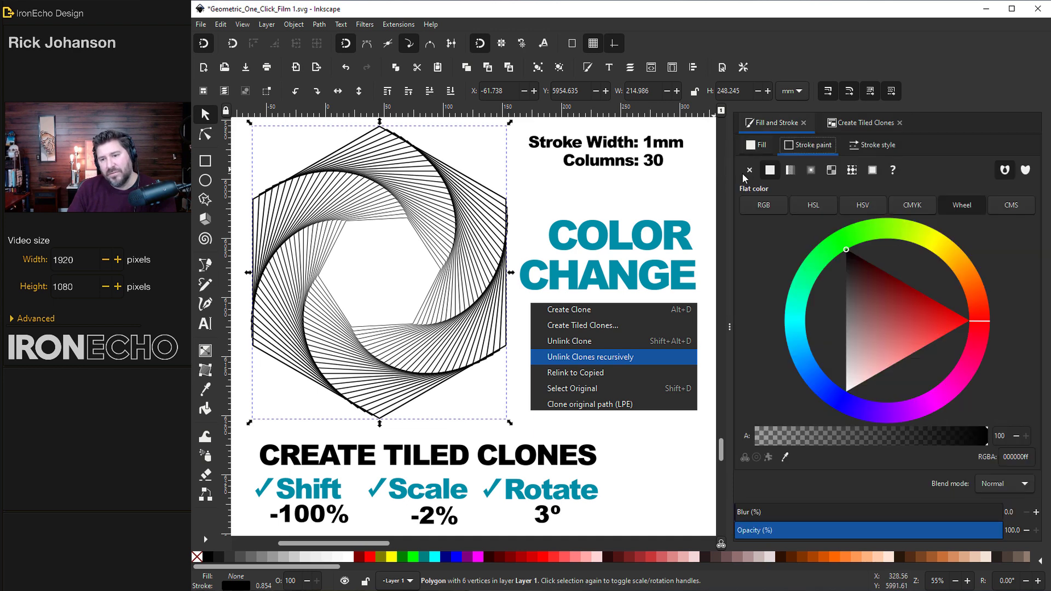
left_click_drag(908, 297, 951, 305)
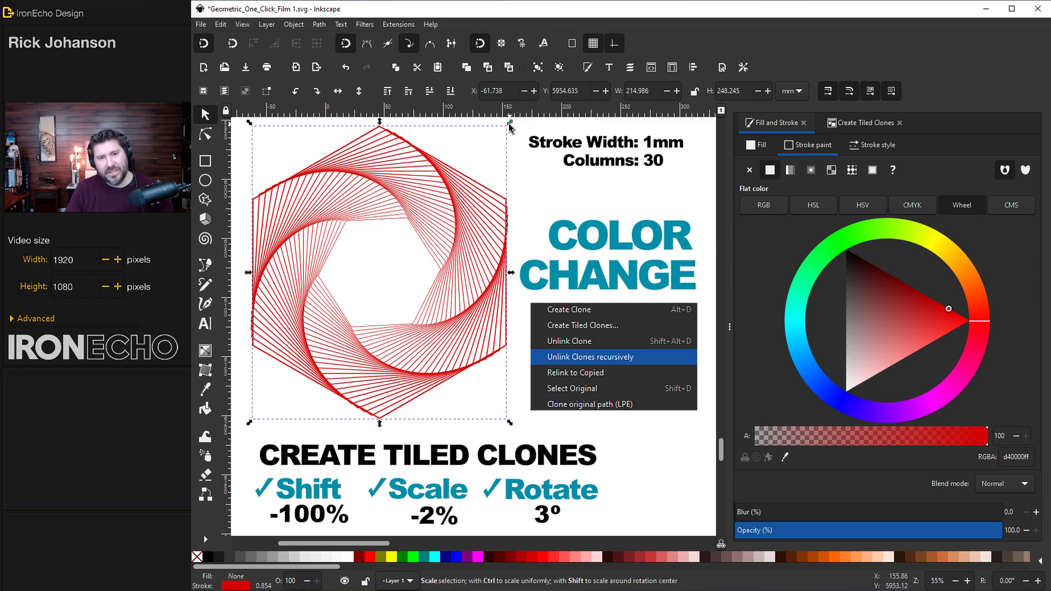
Step: Shrink and group the spiral, duplicate it with a yellow stroke, and delete the upper-left spiral
left_click_drag(509, 125, 483, 154)
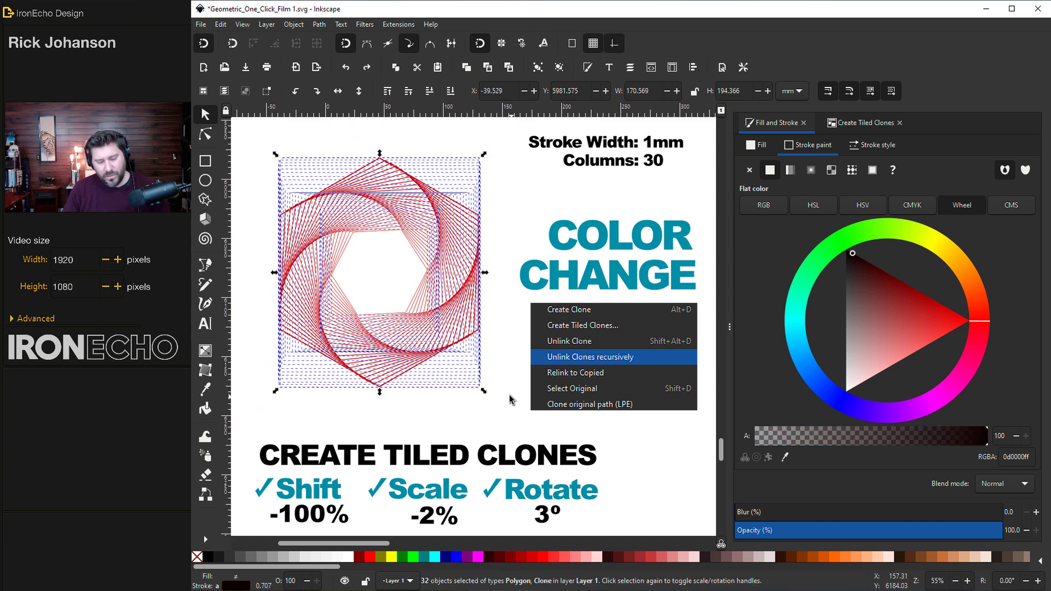
key("ctrl+g")
mouse_move(449, 336)
left_mouse_down()
mouse_move(372, 294)
mouse_move(485, 365)
left_mouse_up()
key("space")
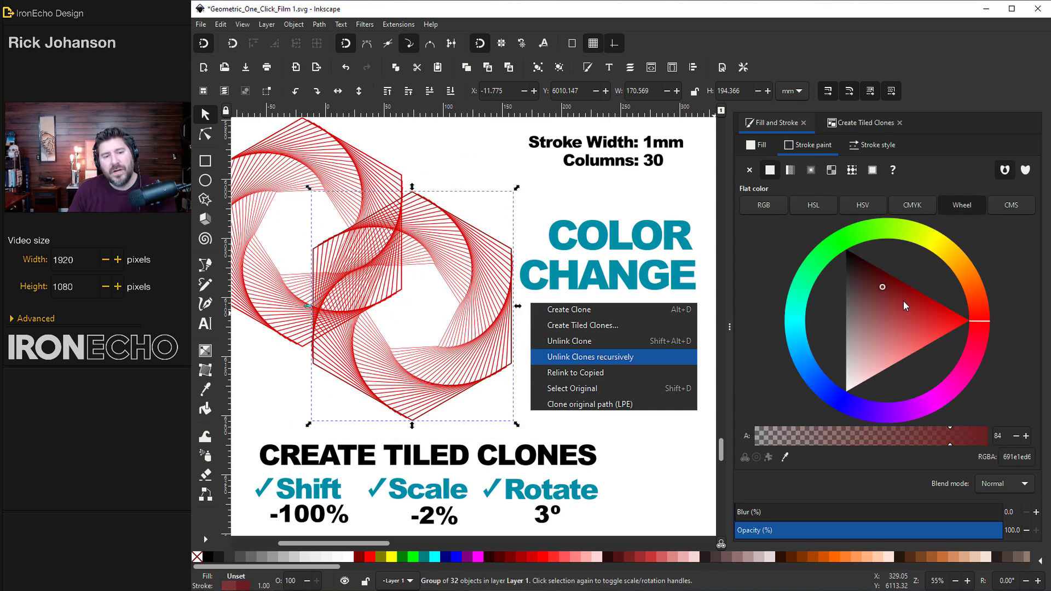
mouse_move(904, 301)
left_mouse_down()
mouse_move(892, 317)
mouse_move(926, 245)
mouse_move(912, 275)
mouse_move(958, 260)
left_mouse_up()
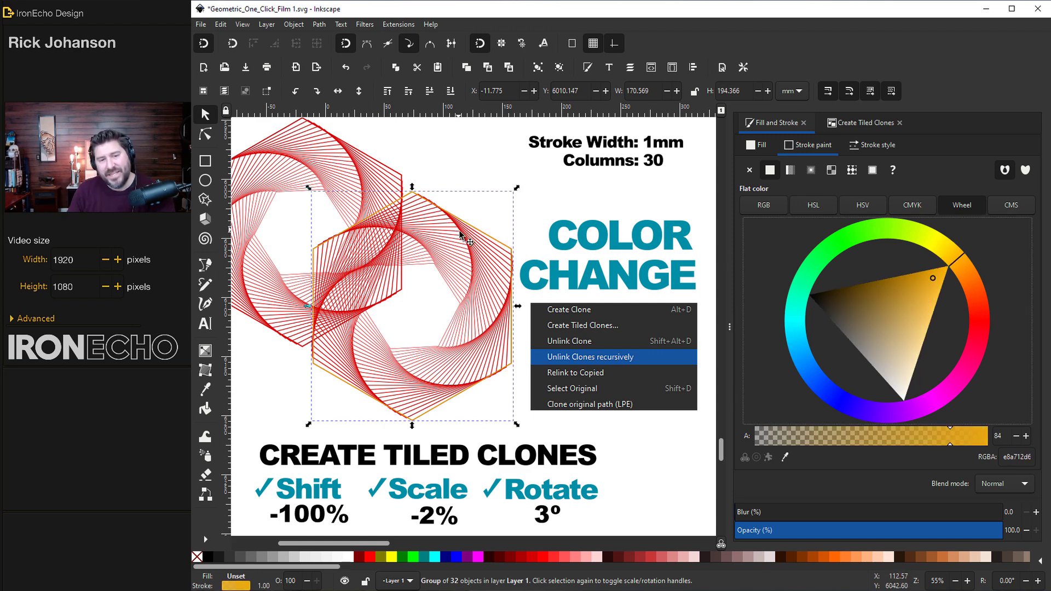
mouse_move(460, 233)
left_mouse_down()
mouse_move(470, 235)
mouse_move(463, 245)
mouse_move(375, 214)
left_mouse_up()
left_click(304, 144)
key("Delete")
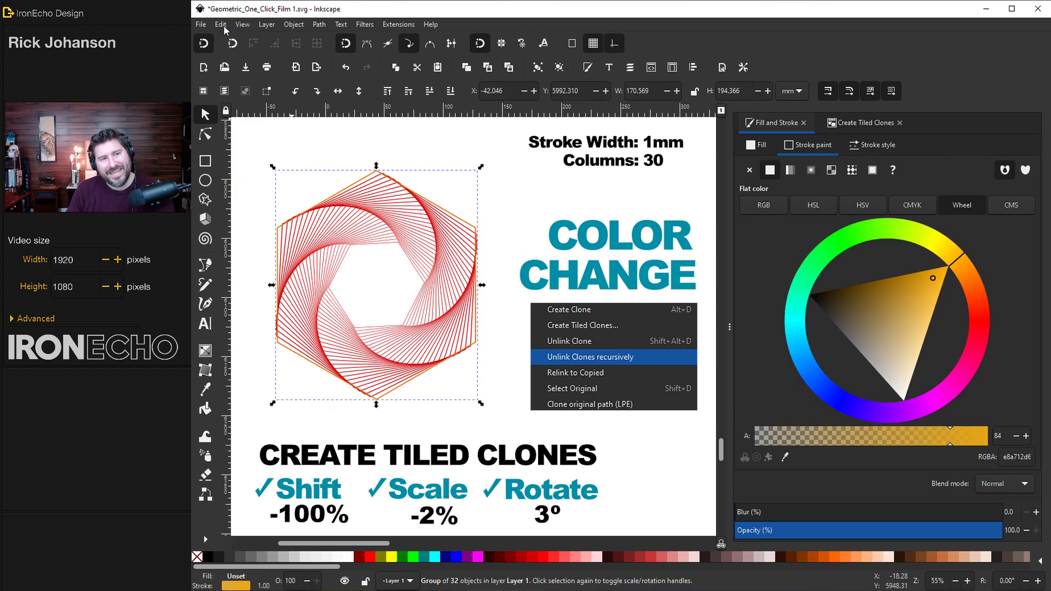
Step: Unlink the spiral's clones recursively and give its stroke a greyish light blue
left_click(221, 24)
mouse_move(285, 190)
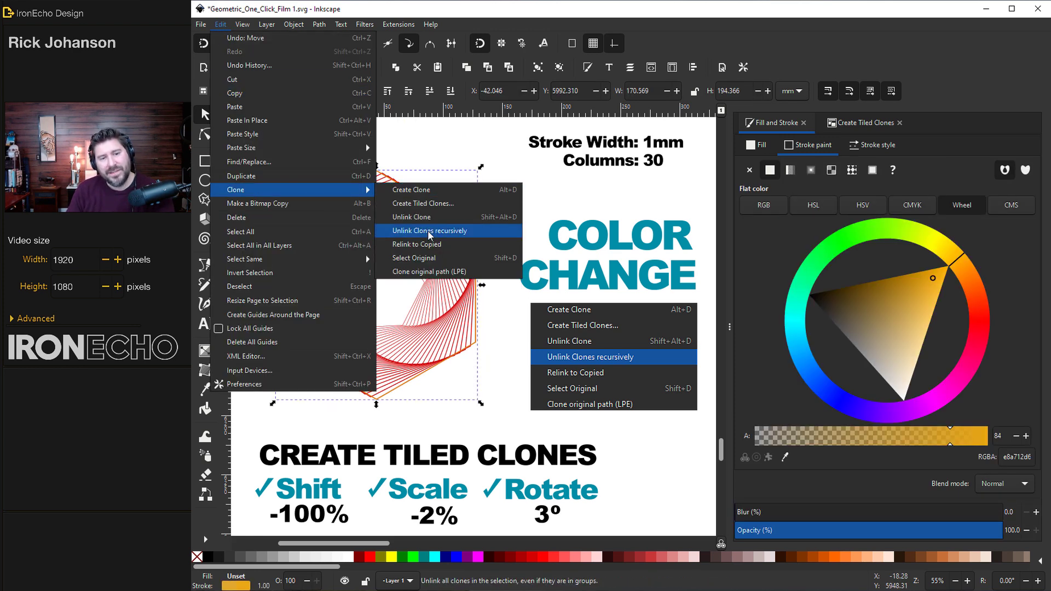
left_click(460, 230)
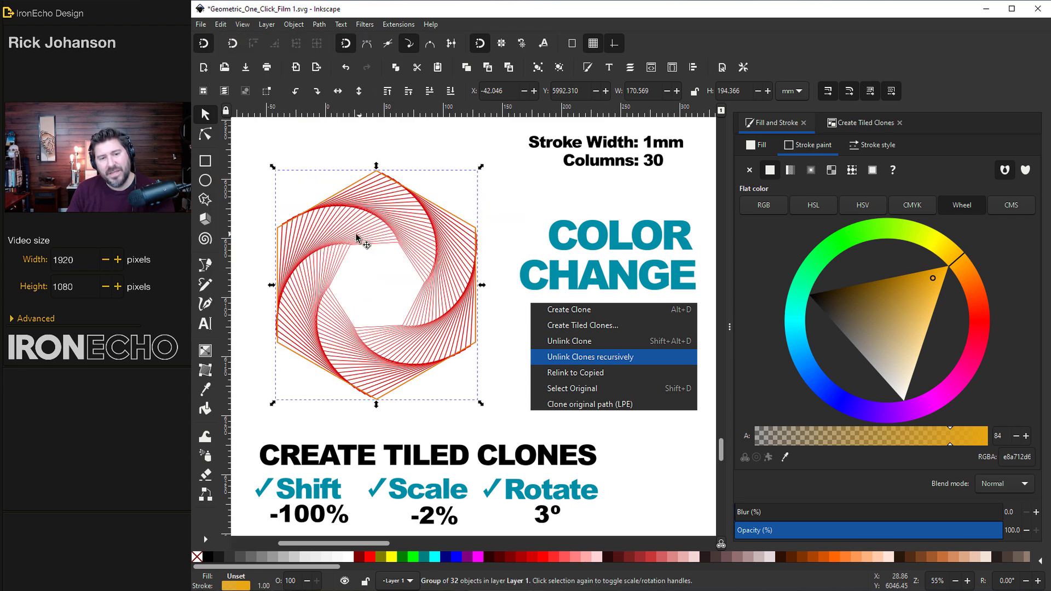
left_click(923, 322)
mouse_move(972, 378)
left_mouse_down()
mouse_move(953, 400)
mouse_move(801, 361)
left_mouse_up()
left_click(857, 317)
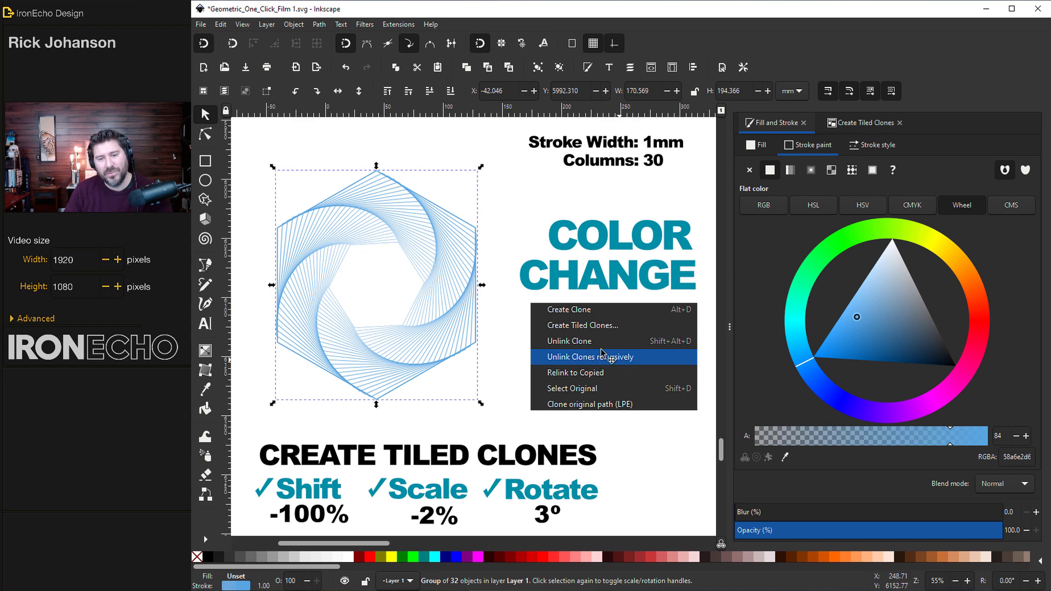
mouse_move(882, 329)
left_mouse_down()
mouse_move(895, 291)
mouse_move(918, 303)
left_mouse_up()
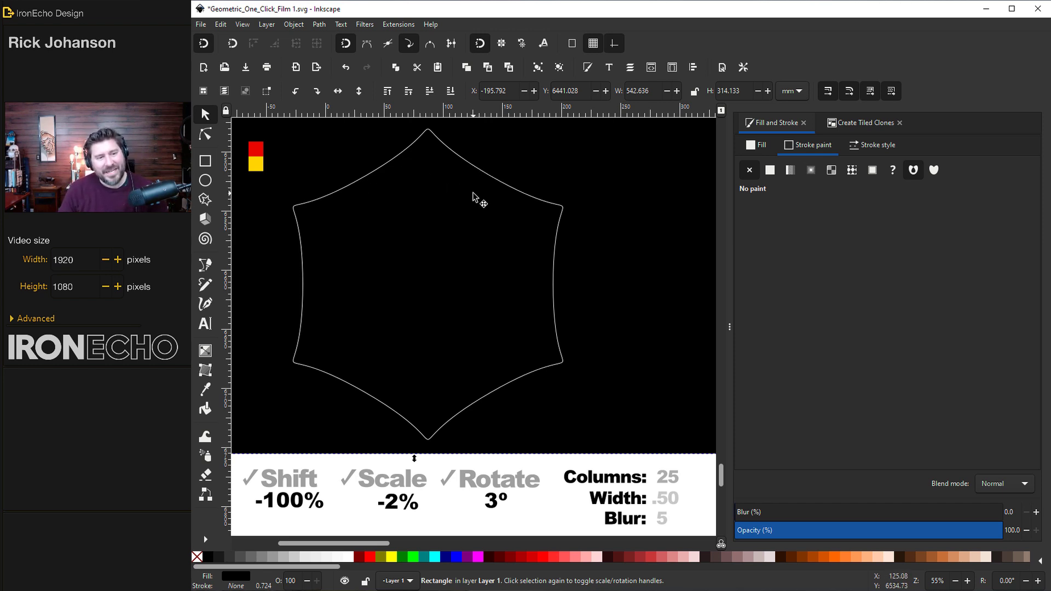
left_click(208, 201)
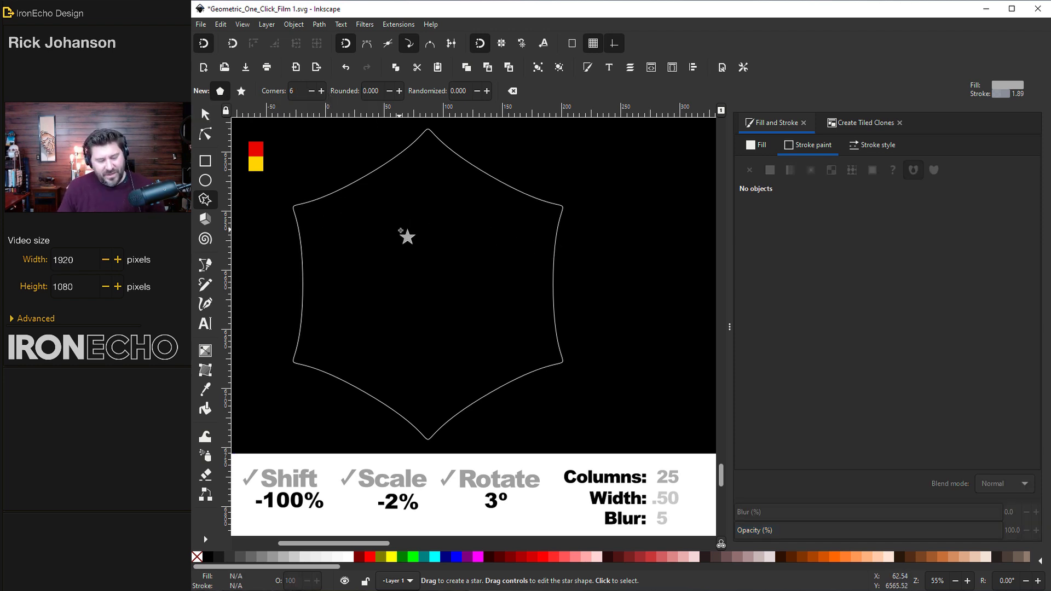
left_click_drag(401, 235, 446, 265)
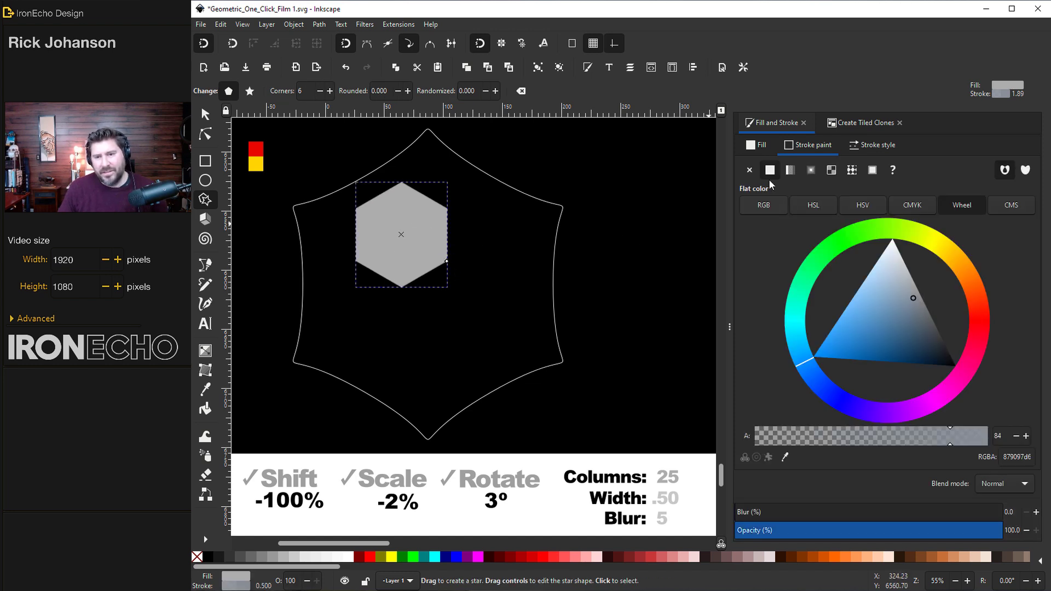
left_click(750, 171)
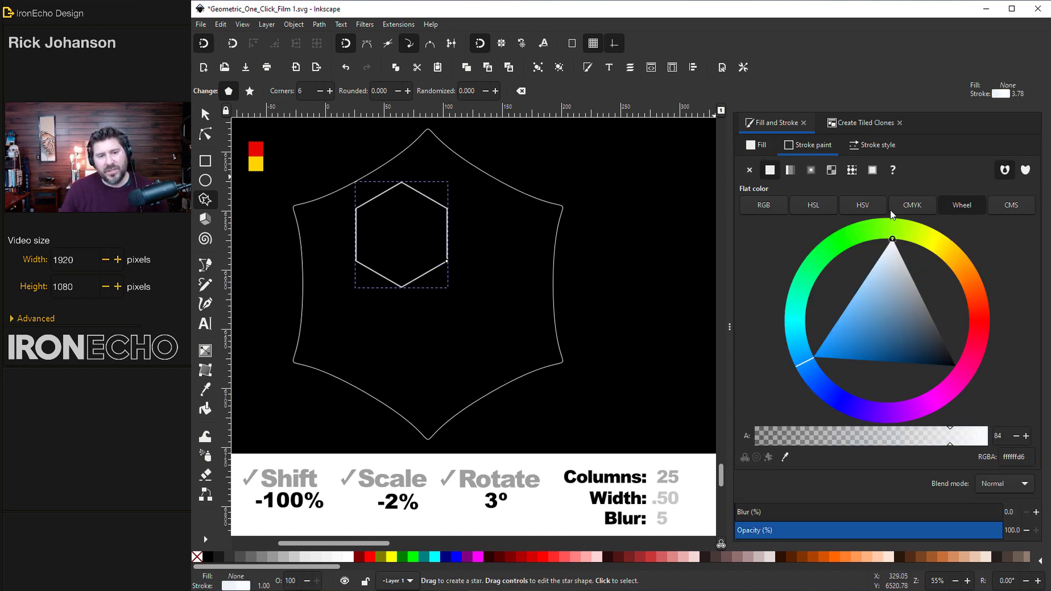
key("s")
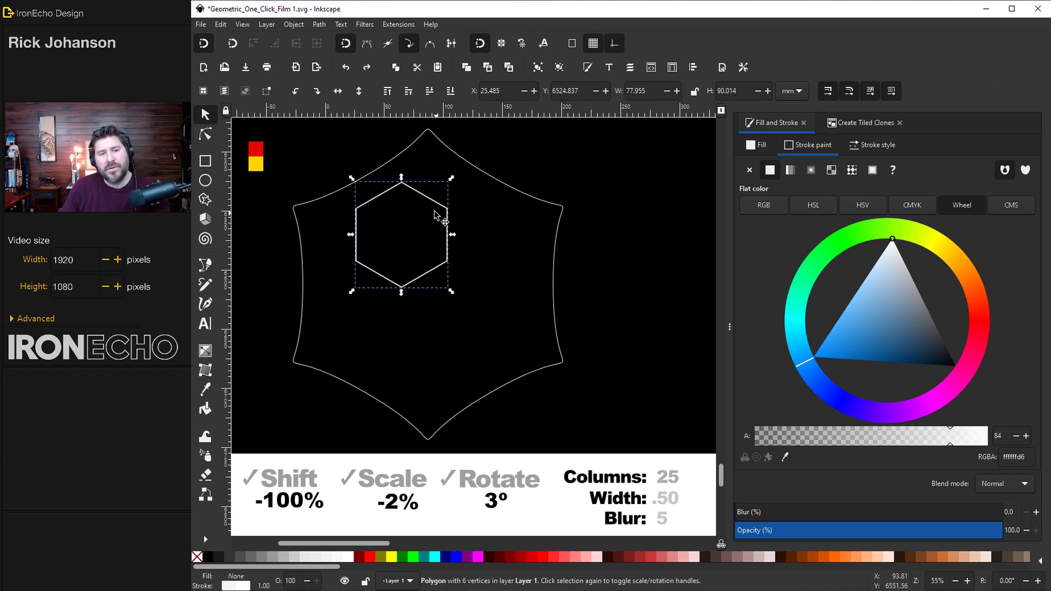
left_click(205, 199)
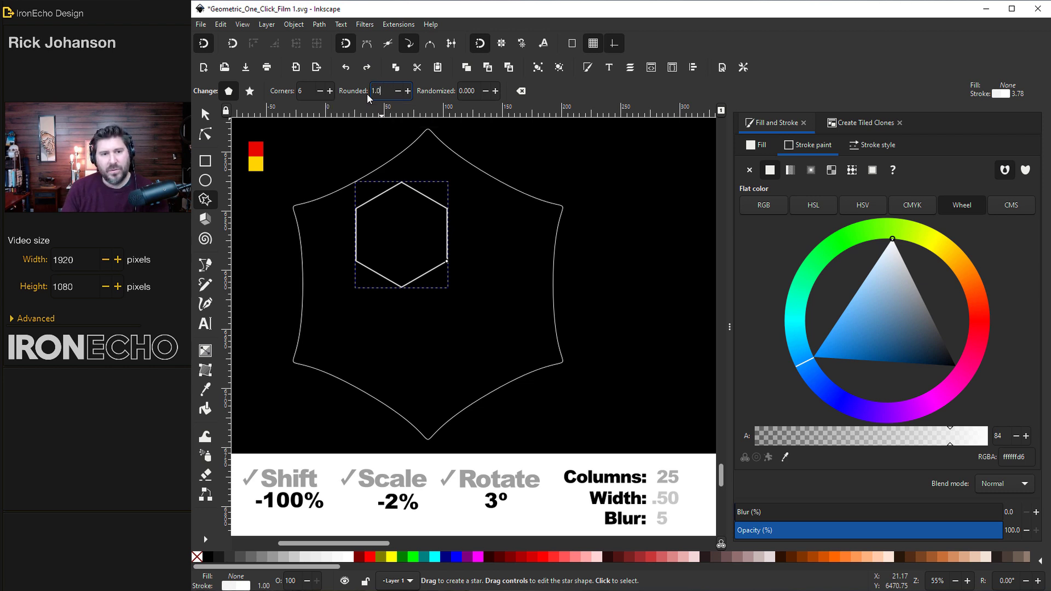
key("Return")
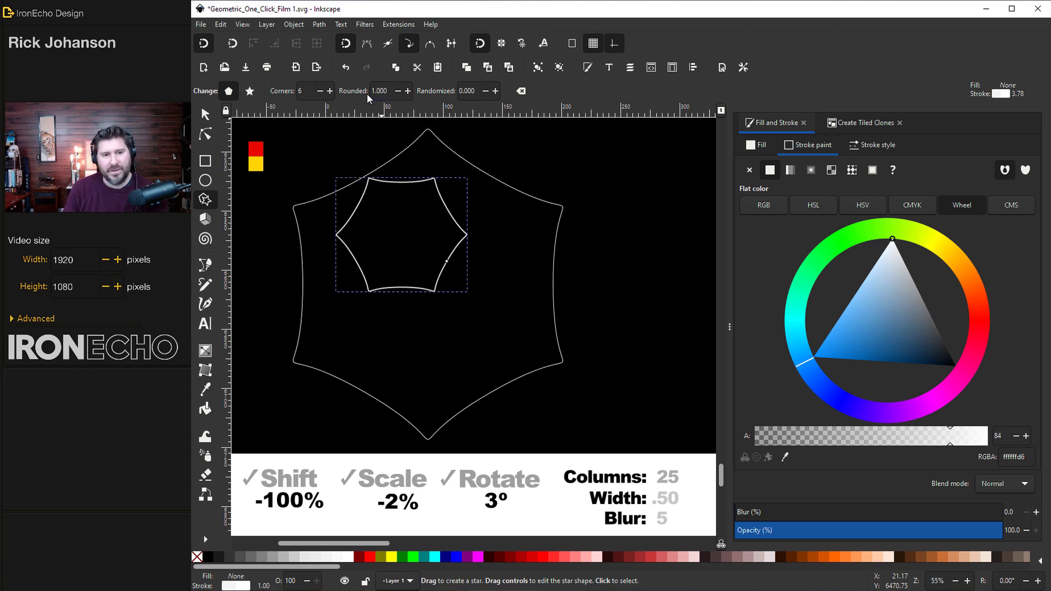
key("s")
key("s")
left_click_drag(469, 298, 341, 309)
key("Delete")
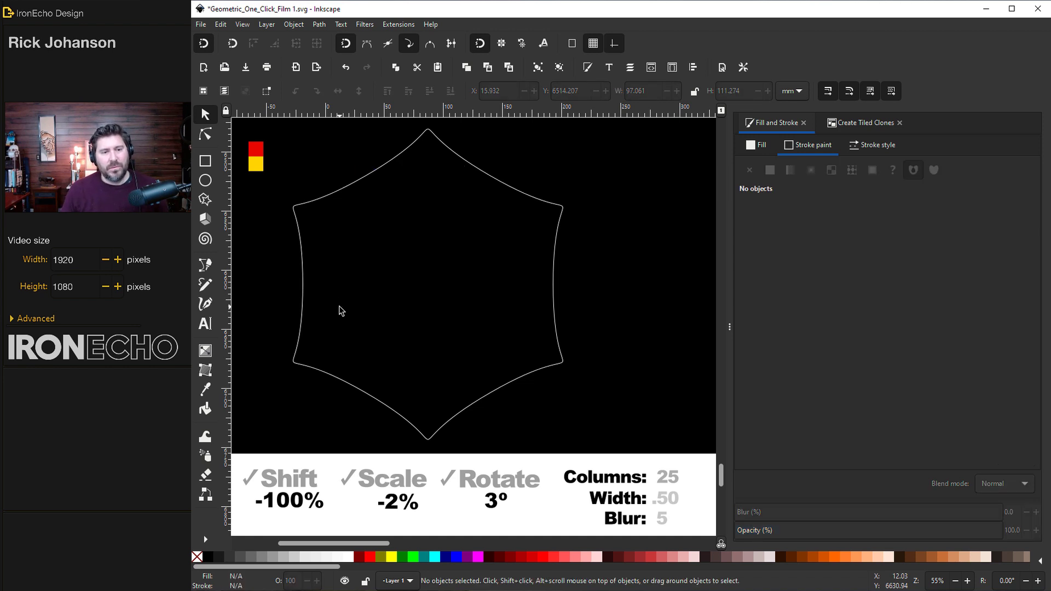
Step: Create 25 tiled clones of the curved hexagon rotating 3° per column, then deselect it
left_click(325, 202)
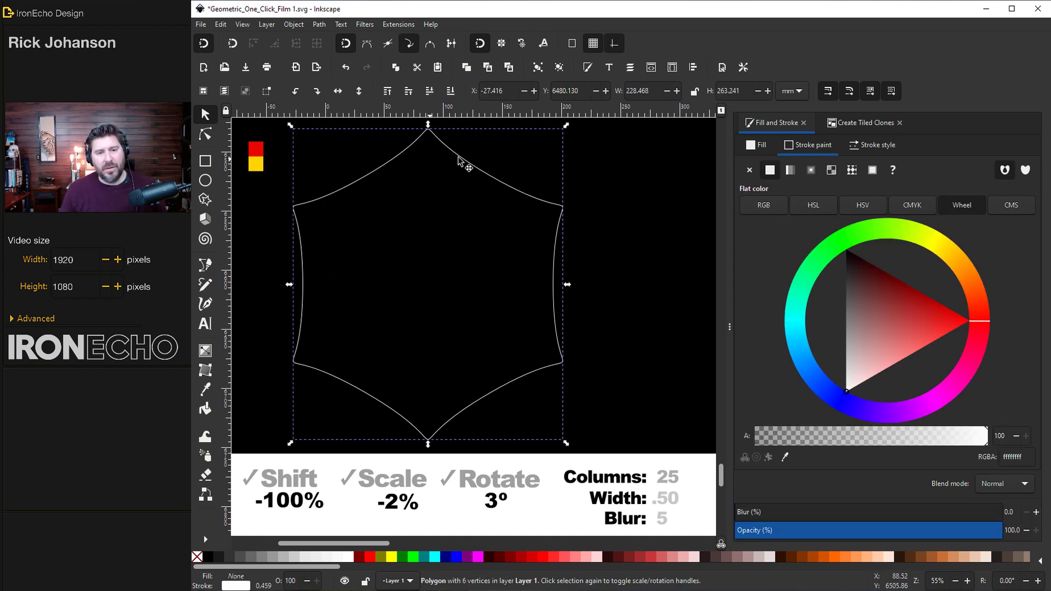
left_click(862, 125)
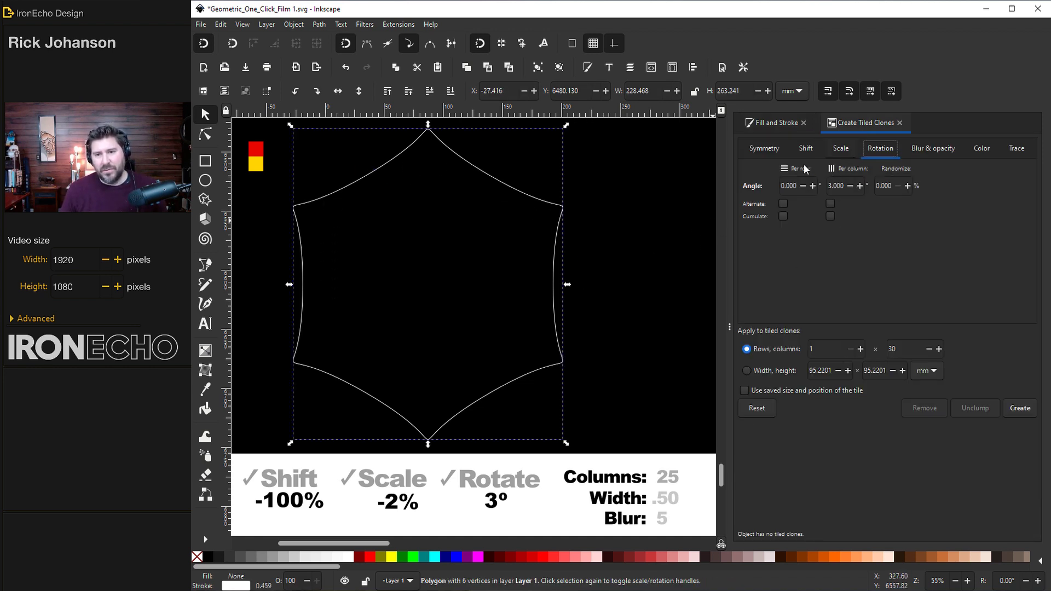
left_click(806, 151)
left_click(843, 155)
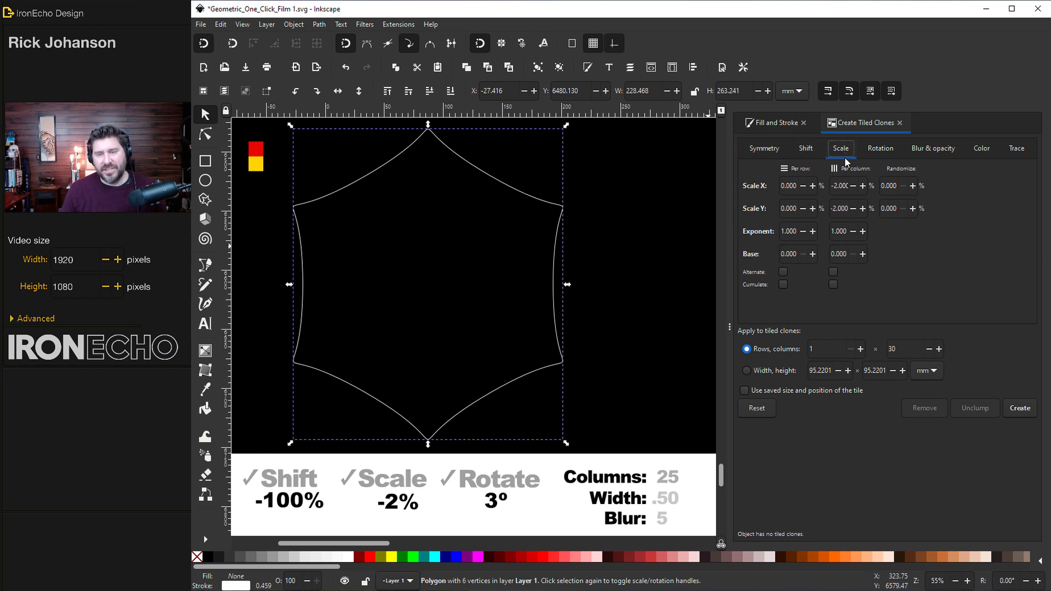
left_click(881, 151)
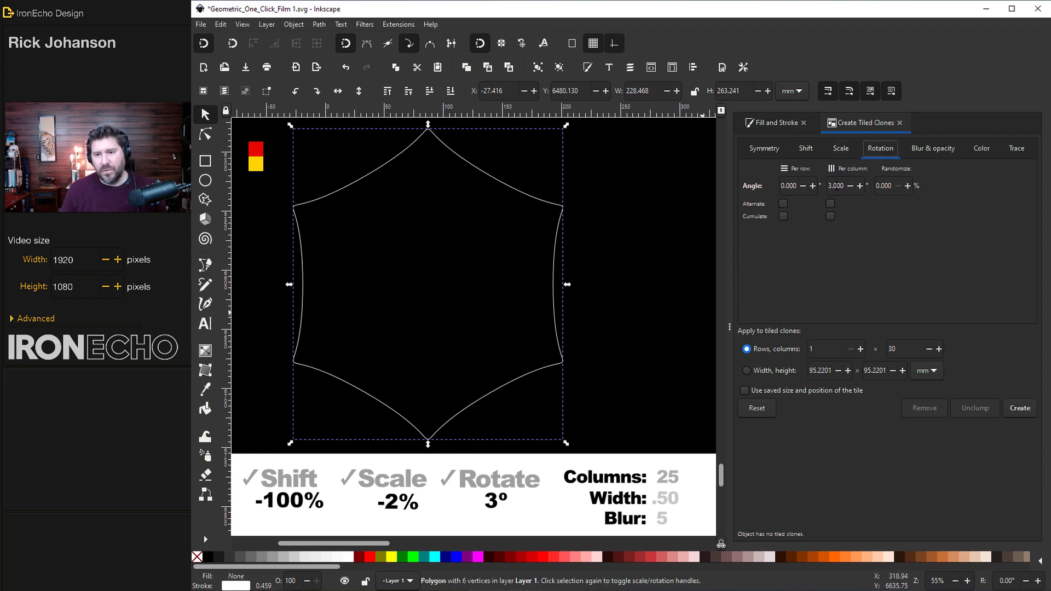
double_click(892, 349)
type("25")
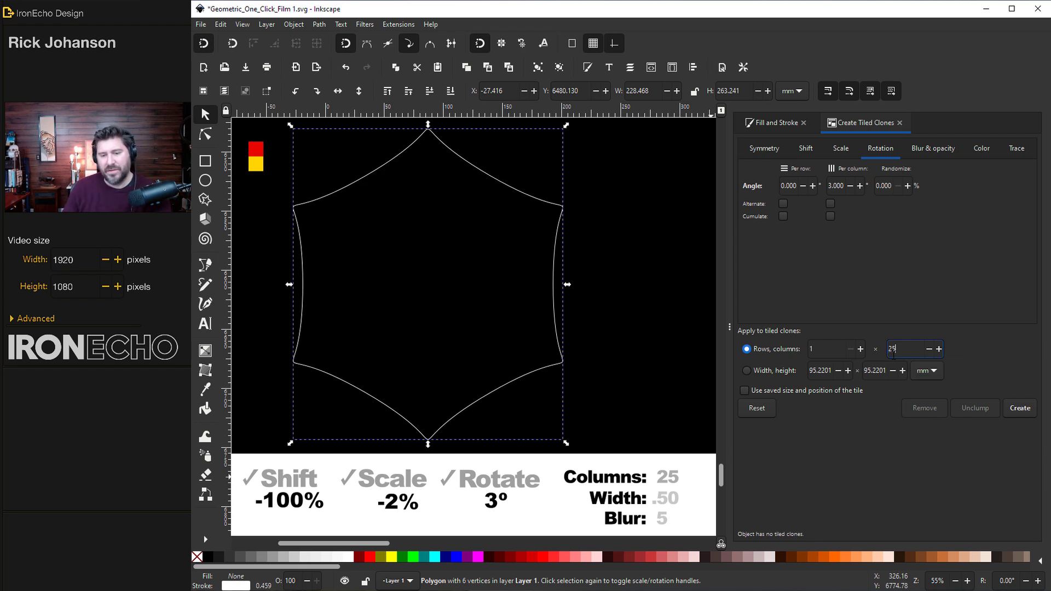
left_click(1021, 408)
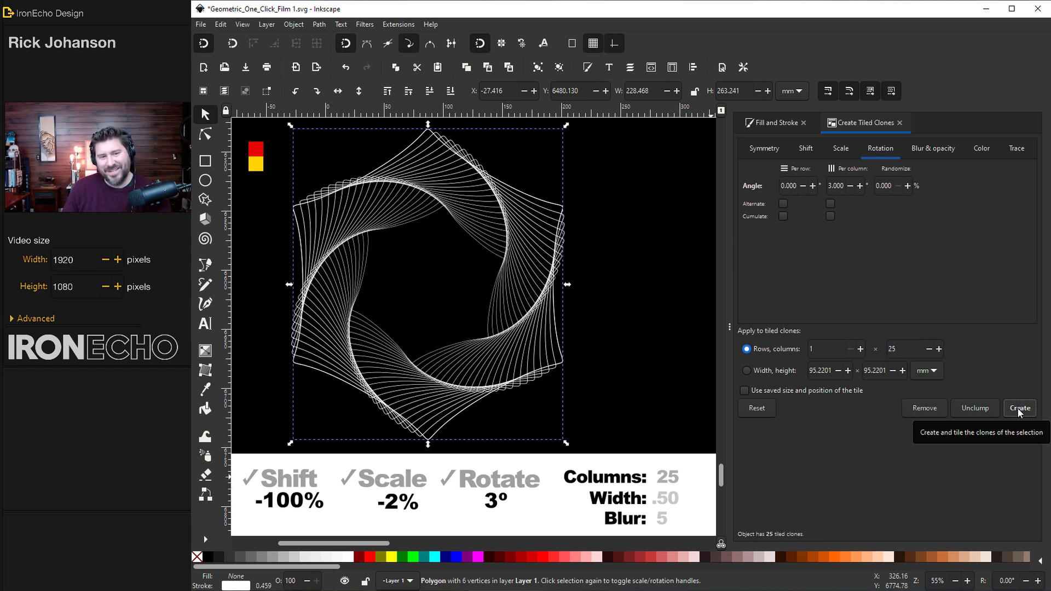
left_click(608, 241)
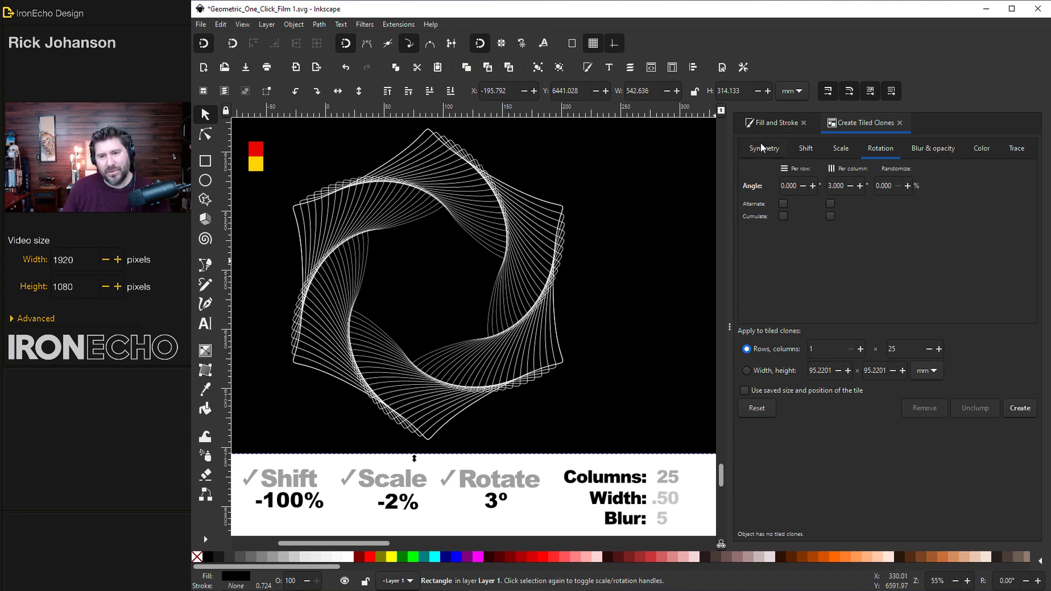
Step: Group the 26 spiral clones with Ctrl+G and set the group's blur to about 5.3%
left_click(766, 121)
mouse_move(619, 463)
left_mouse_down()
mouse_move(462, 368)
mouse_move(290, 167)
mouse_move(277, 121)
left_mouse_up()
key("ctrl+g")
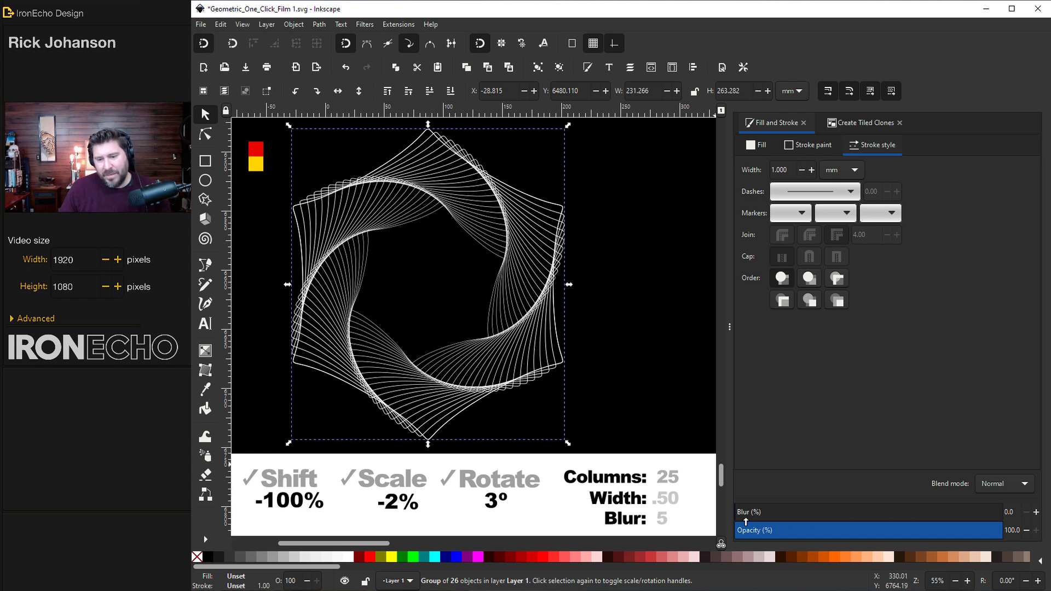
left_click_drag(741, 515, 749, 519)
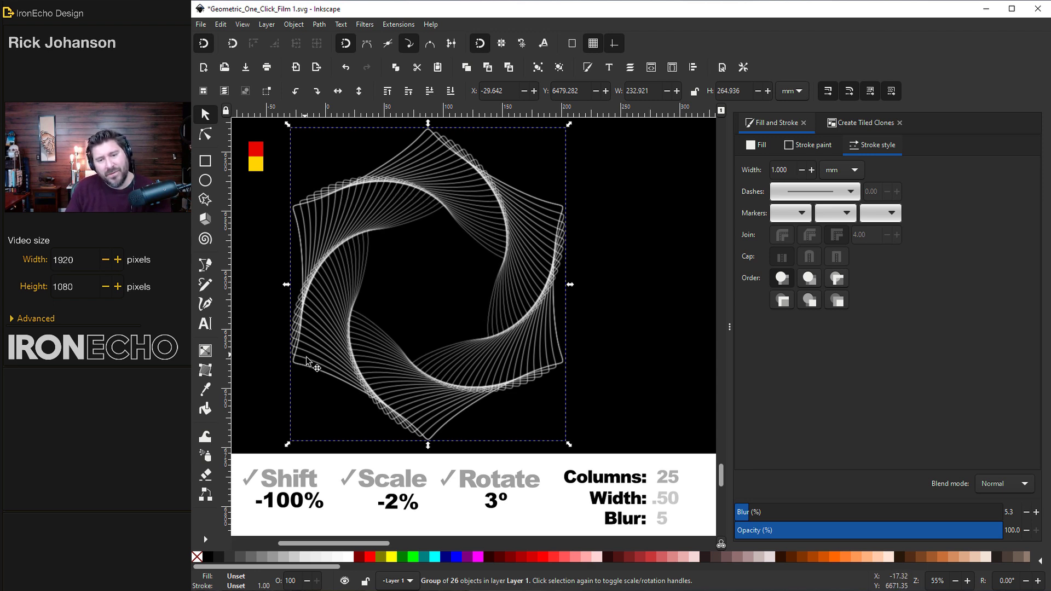
left_click(632, 340)
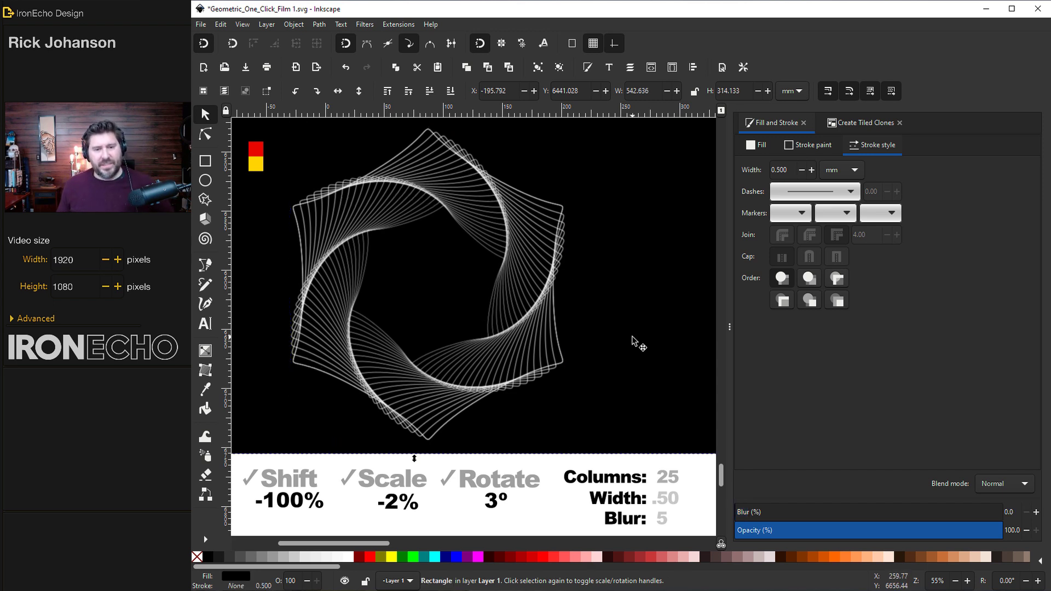
left_click(518, 319)
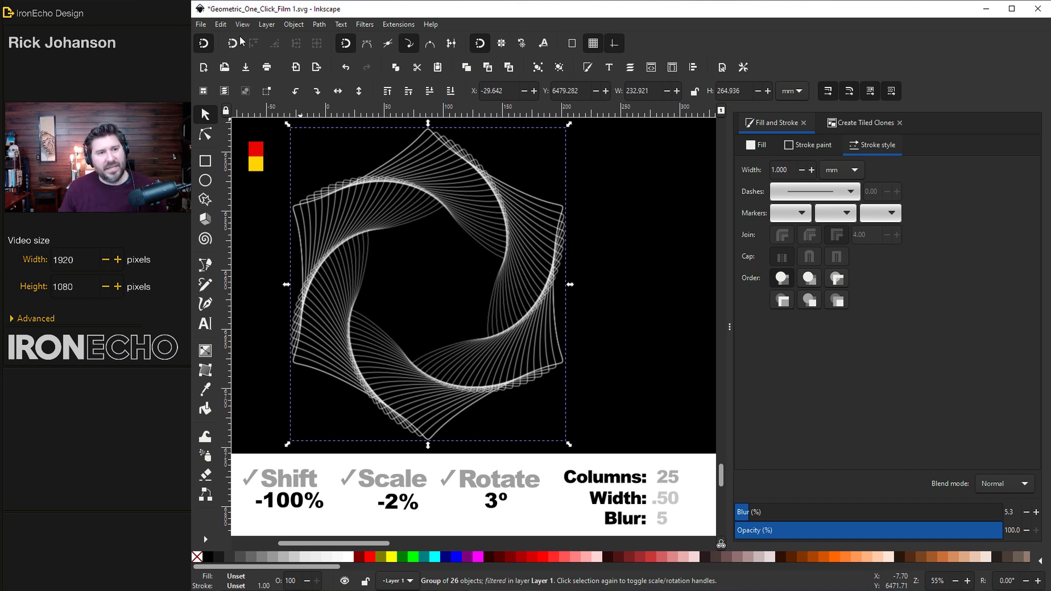
Step: Unlink the clones via Edit > Clone and apply the orange linear gradient 6493 to their strokes
left_click(223, 26)
mouse_move(329, 189)
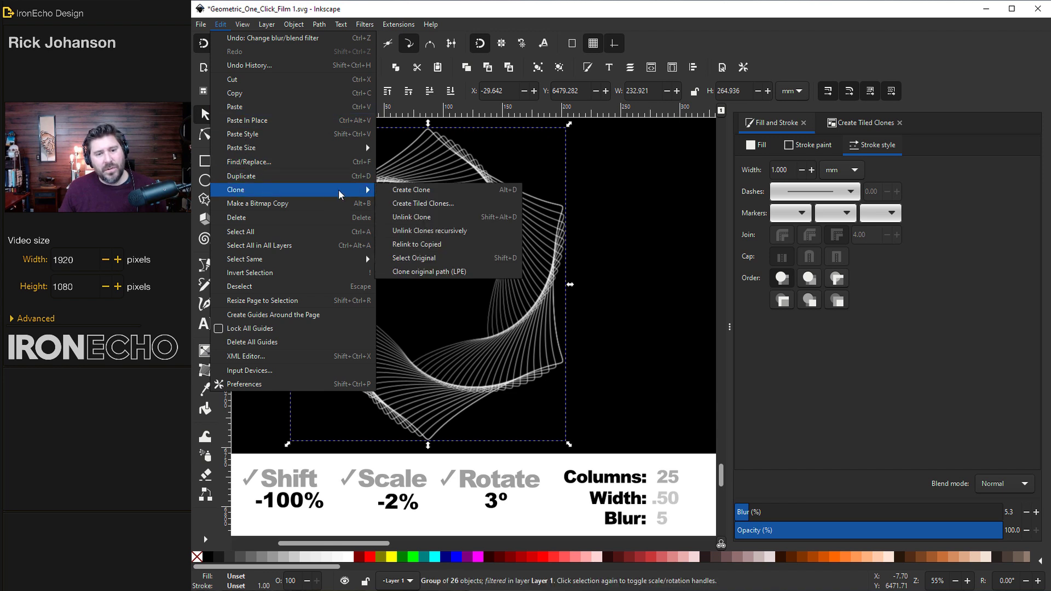
left_click(419, 231)
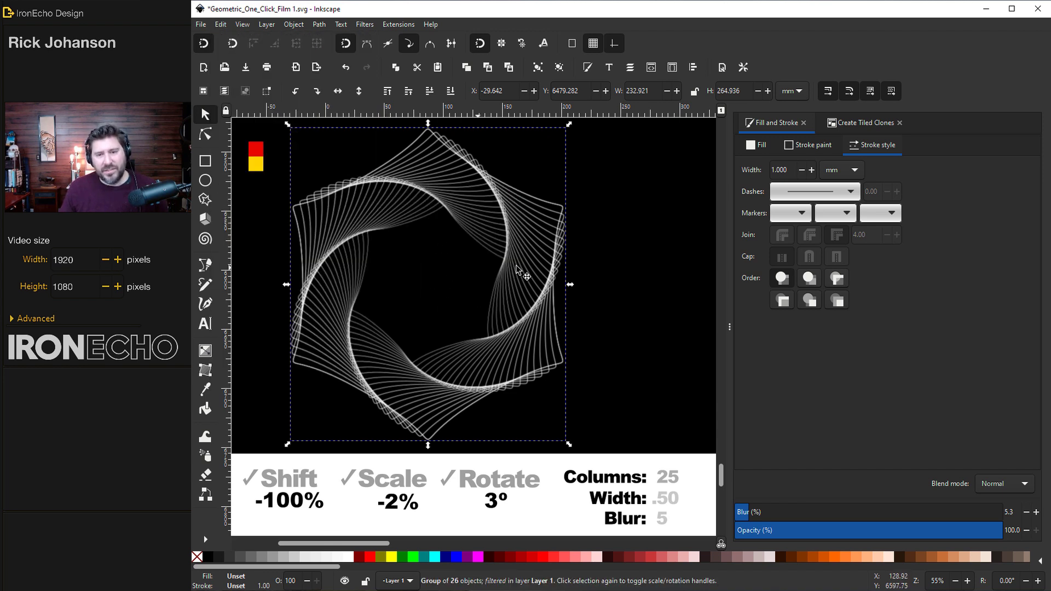
left_click(800, 147)
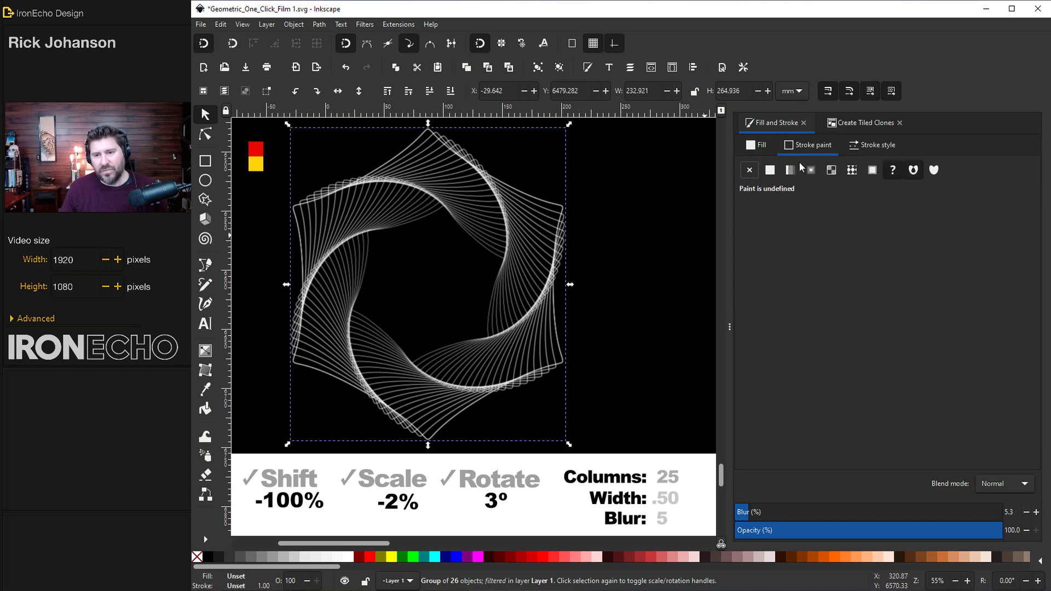
left_click(790, 170)
left_click(775, 231)
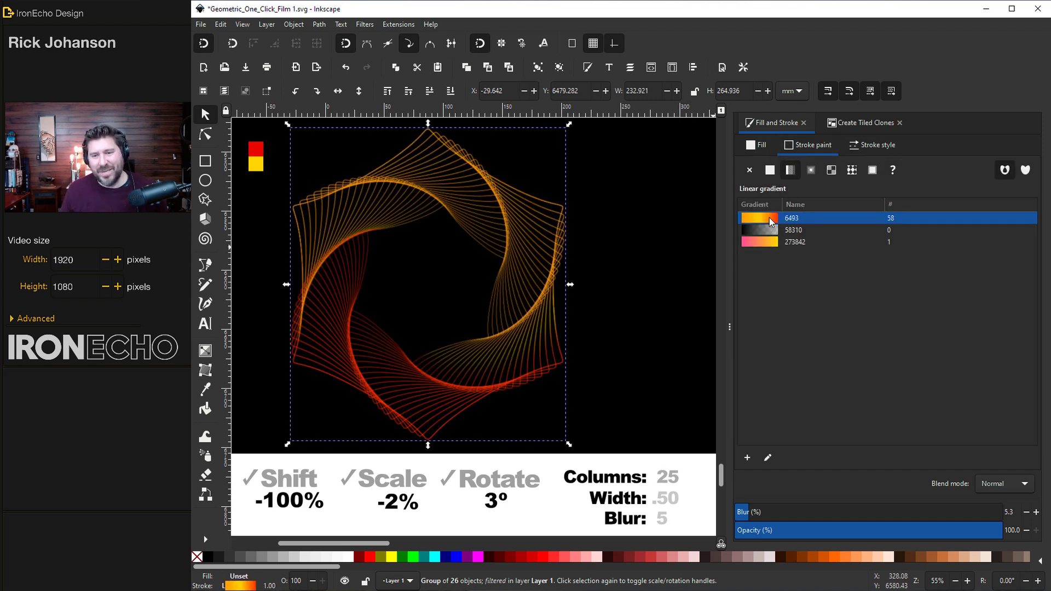
Step: Apply a gradient to the spiral's strokes and set its start stop to red
left_click(760, 235)
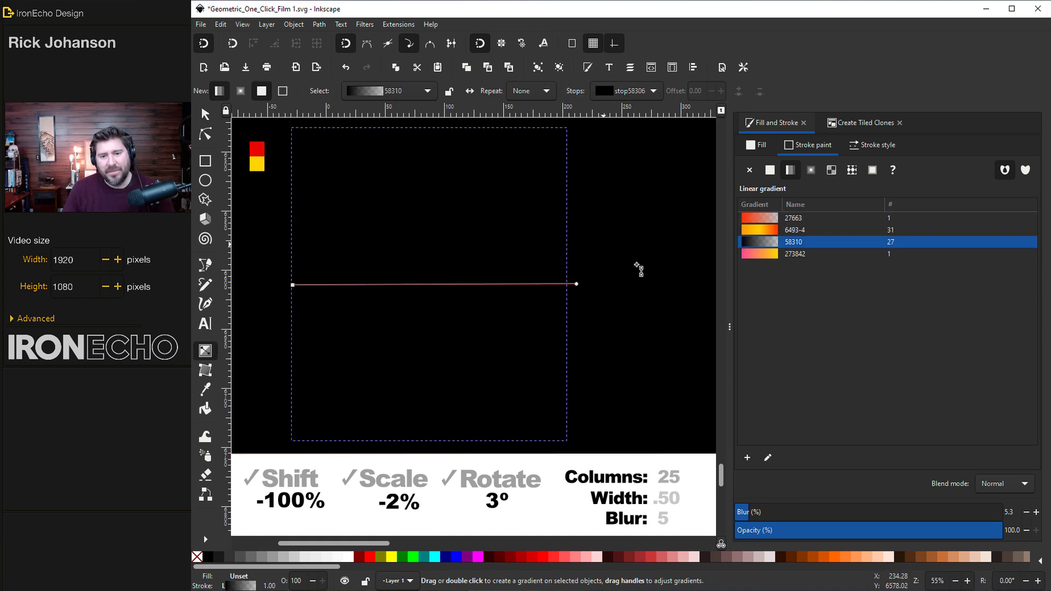
left_click(770, 459)
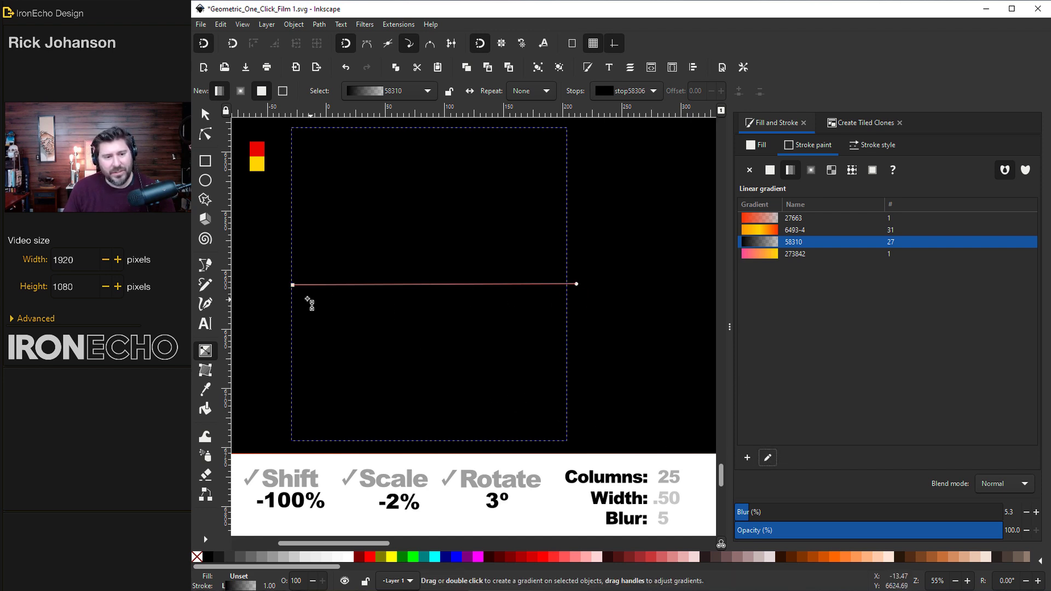
left_click(293, 285)
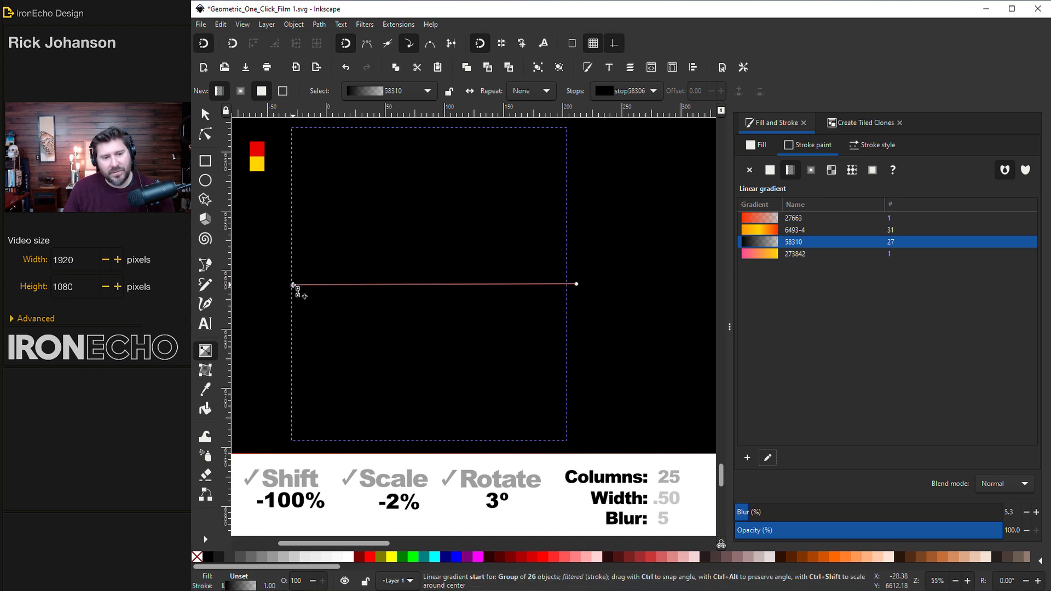
left_click_drag(945, 323, 965, 324)
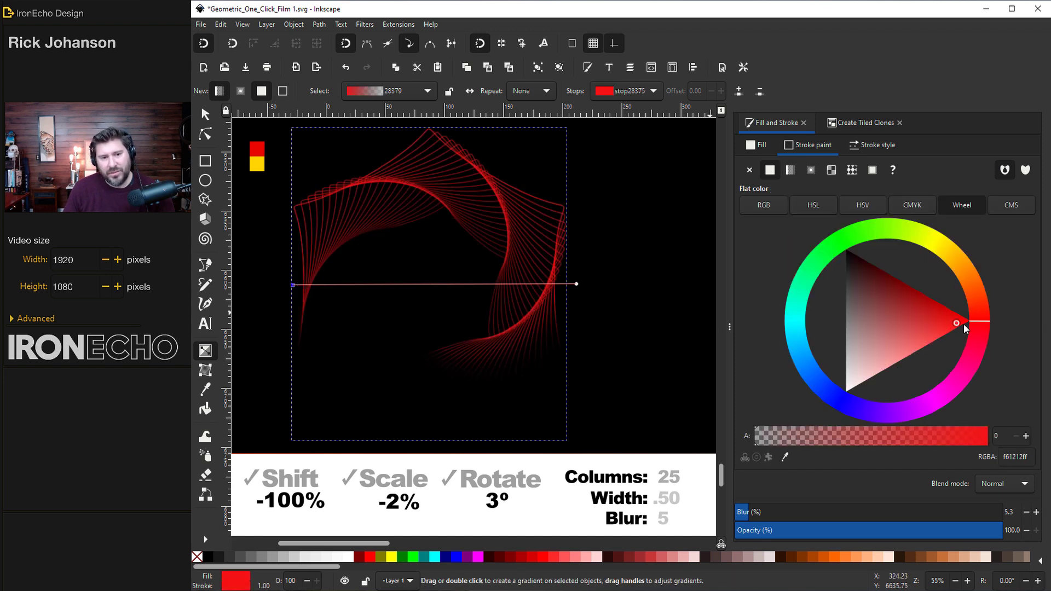
Step: Raise the end stop's opacity and sample the yellow swatch as its colour
left_click(259, 155)
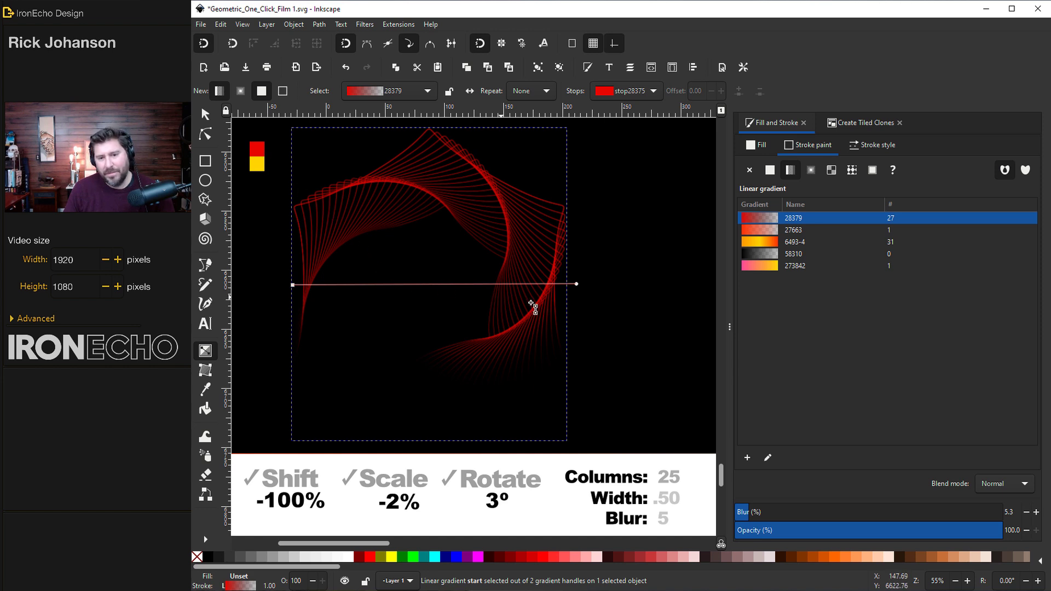
left_click(577, 284)
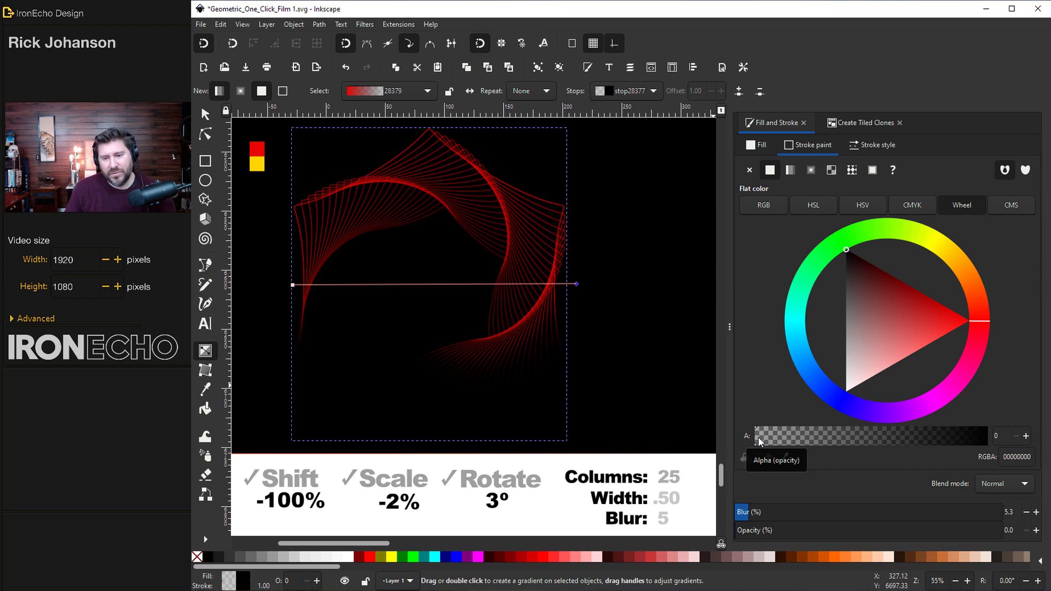
left_click_drag(757, 439, 984, 445)
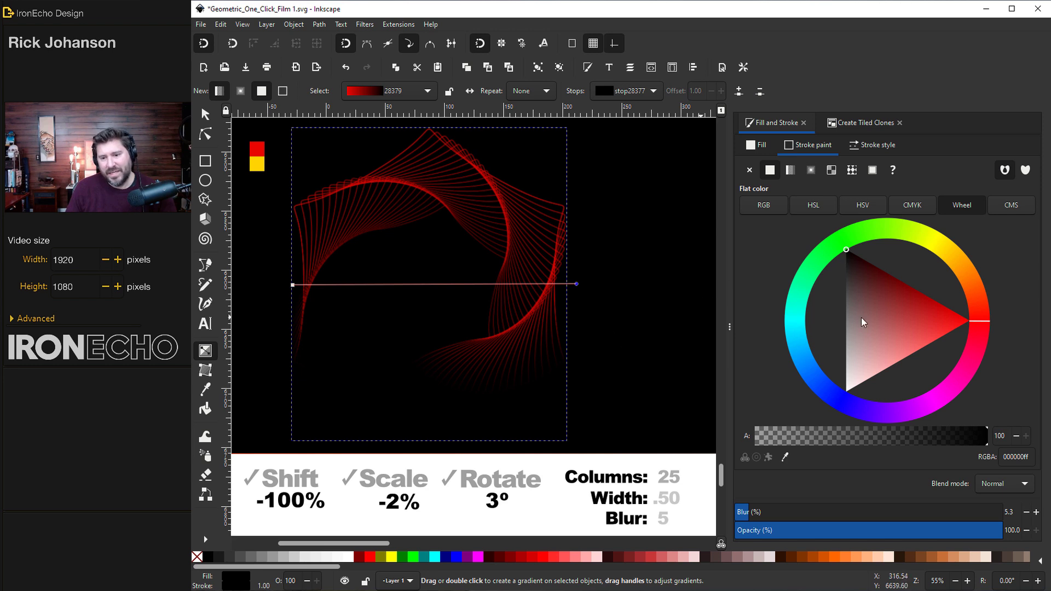
left_click(786, 457)
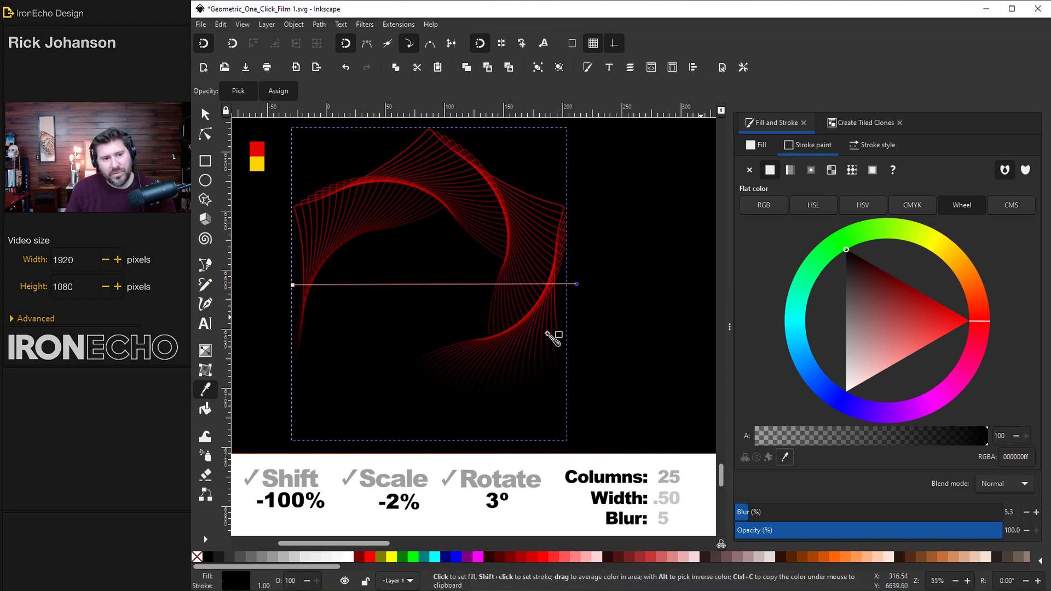
left_click(261, 167)
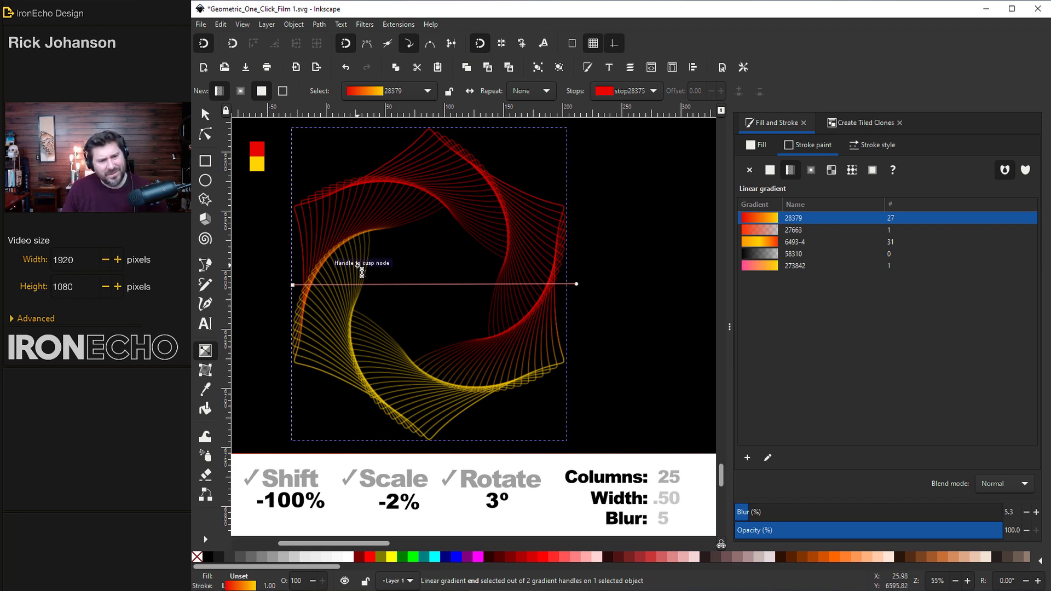
Step: Set the gradient's end stop to orange and its start stop to magenta-pink, nudging the start left
left_click(769, 462)
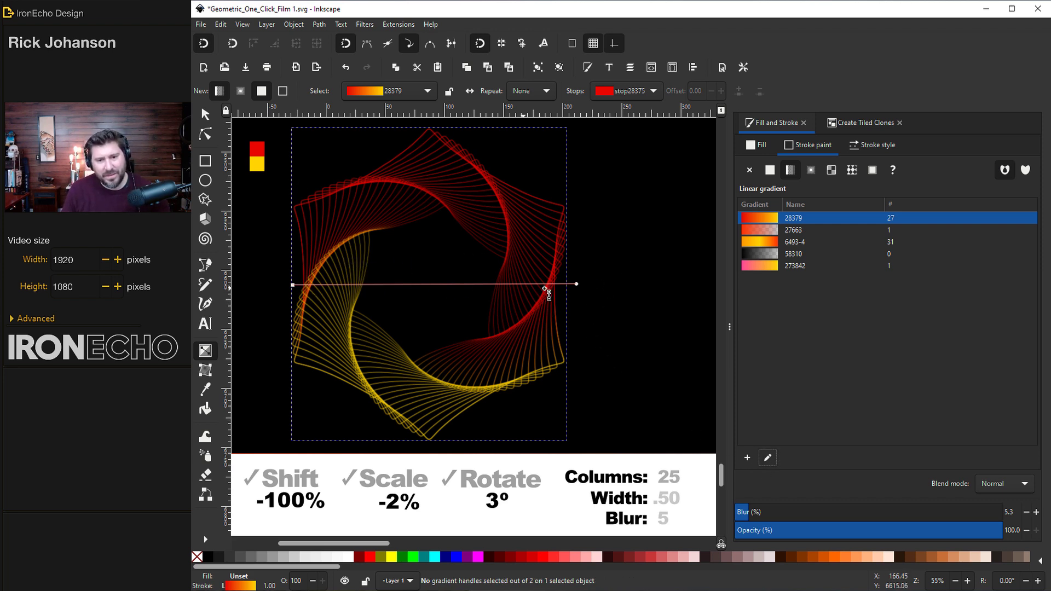
left_click(577, 283)
left_click_drag(962, 366, 834, 384)
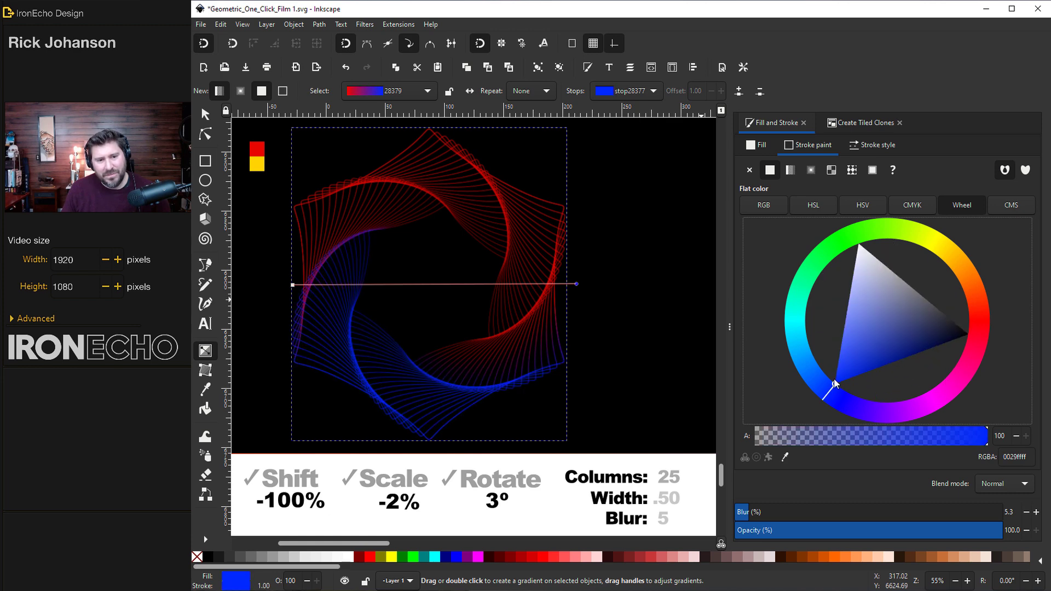
left_click(960, 264)
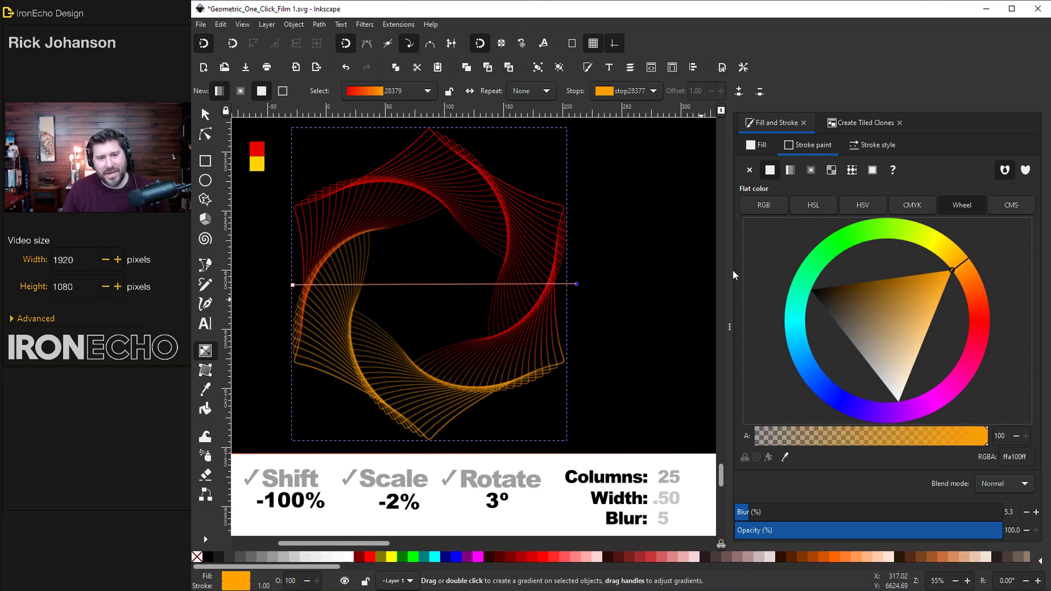
left_click(293, 284)
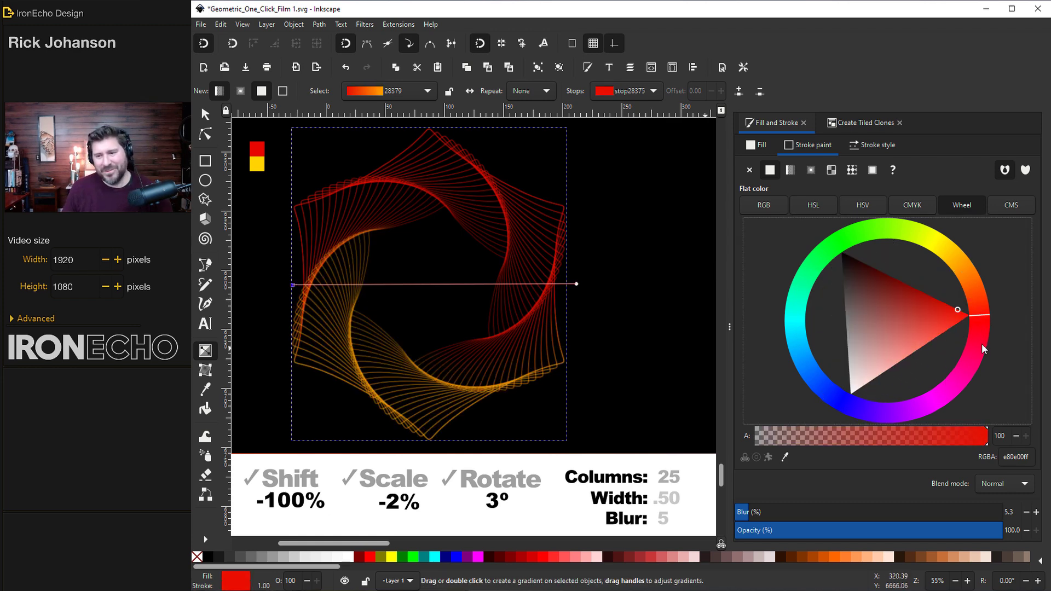
left_click_drag(983, 349, 965, 382)
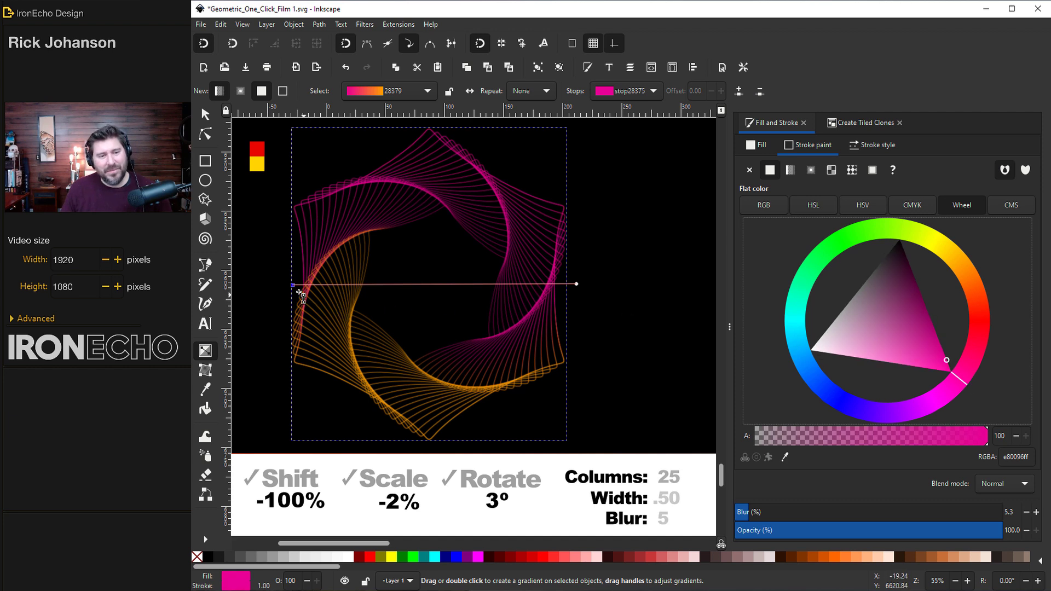
mouse_move(293, 285)
left_mouse_down()
mouse_move(285, 276)
mouse_move(290, 298)
mouse_move(282, 285)
left_mouse_up()
Step: Add an extra green-cyan gradient stop, then undo the colour change
double_click(355, 285)
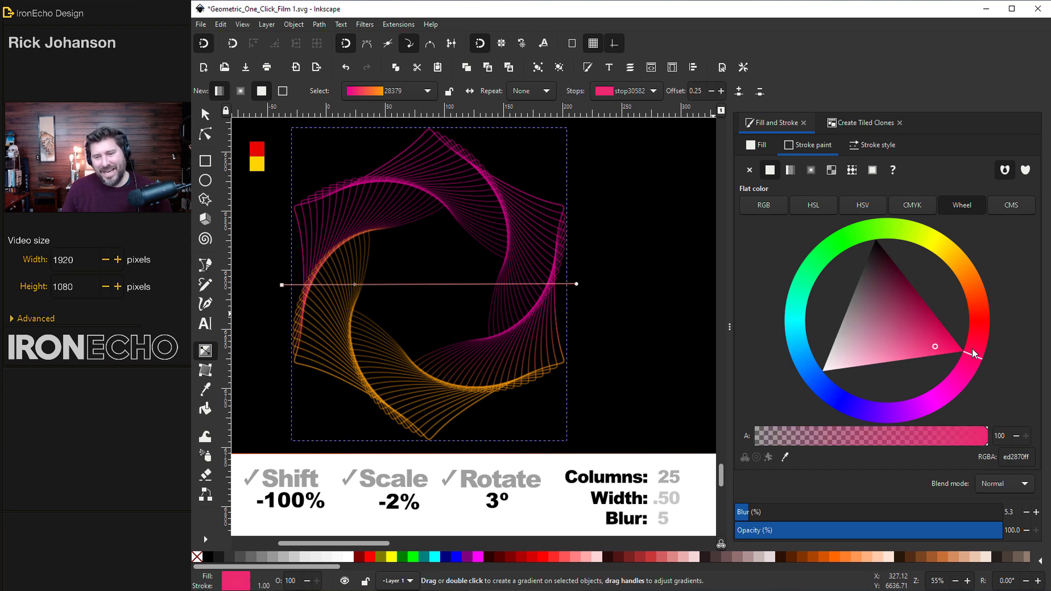
mouse_move(972, 349)
left_mouse_down()
mouse_move(932, 392)
mouse_move(885, 400)
mouse_move(799, 334)
mouse_move(813, 286)
left_mouse_up()
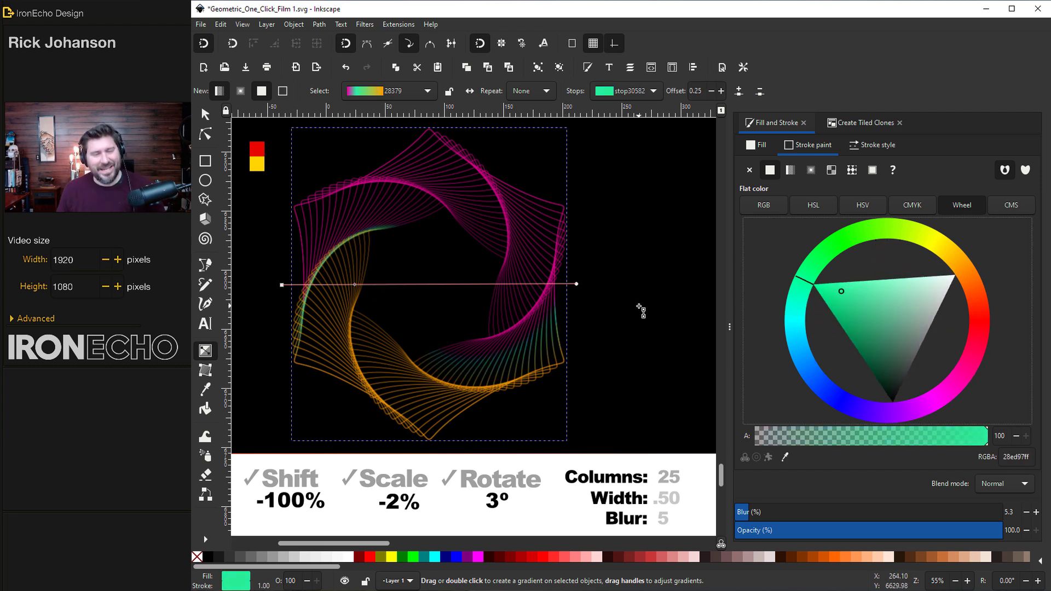
key("ctrl+z")
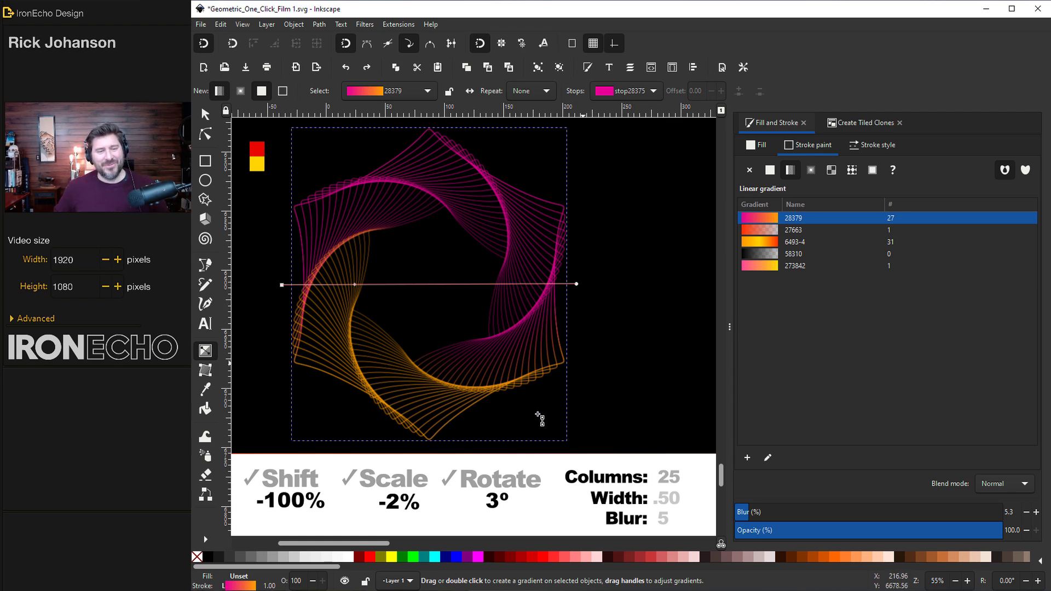
Step: Reveal the faded SHARE rows and place the blue butterfly image over the first SHARE's top-left
scroll(557, 362, "down", 20)
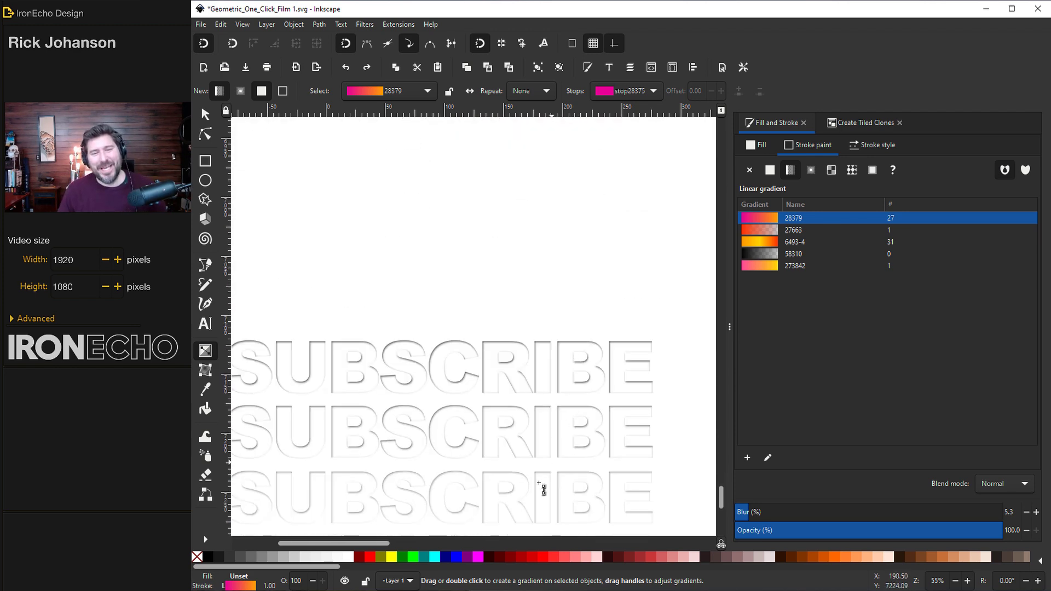
left_click_drag(376, 542, 370, 548)
key("s")
key("Tab")
scroll(526, 336, "down", 12)
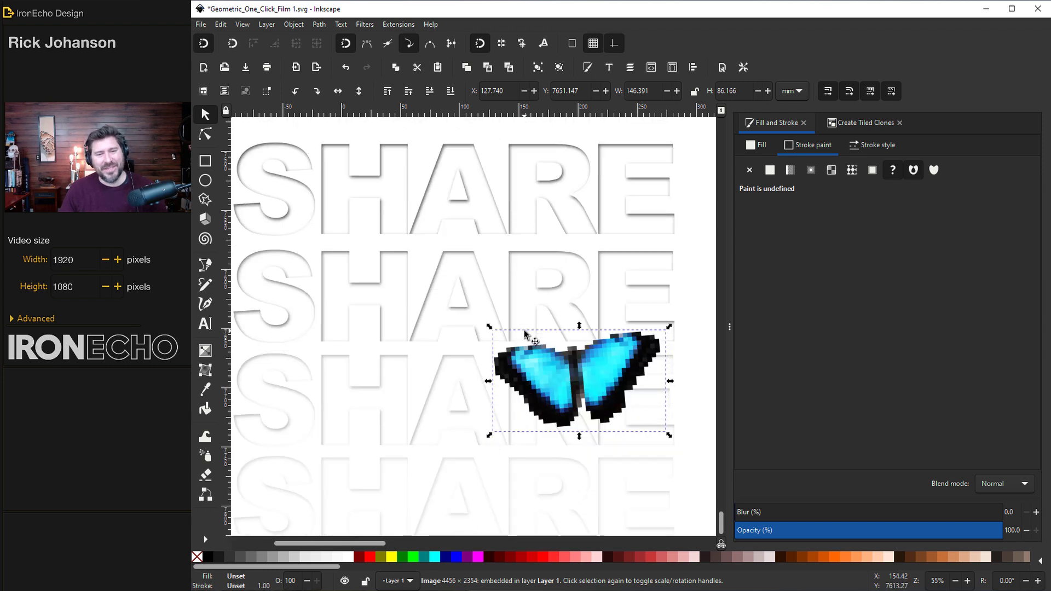